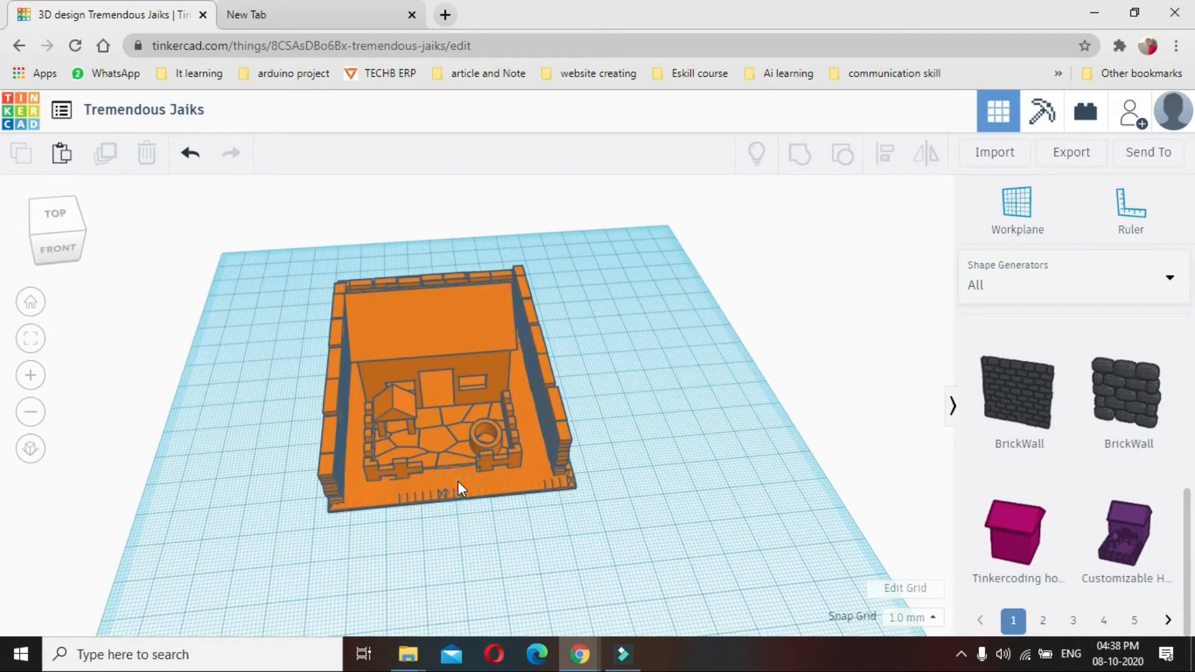
# - Move the orange house model to the far-left corner area of the workplane
pyautogui.moveTo(457, 480); pyautogui.dragTo(295, 331)
pyautogui.click(498, 493)
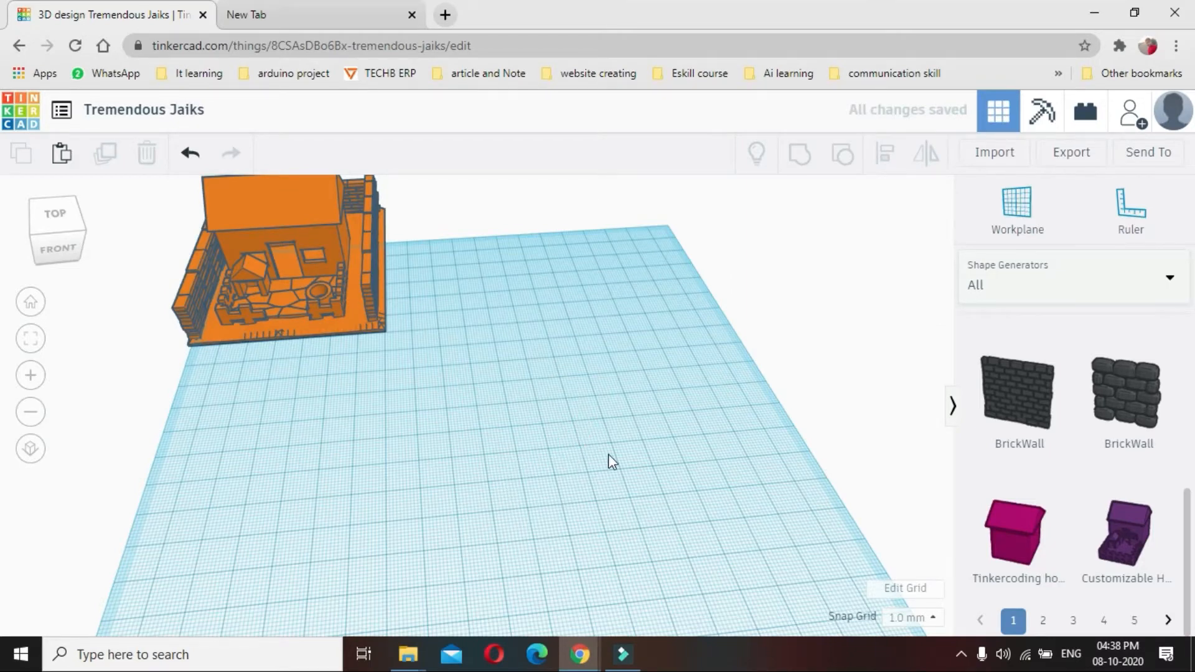
pyautogui.moveTo(592, 491); pyautogui.dragTo(596, 427, button='right')
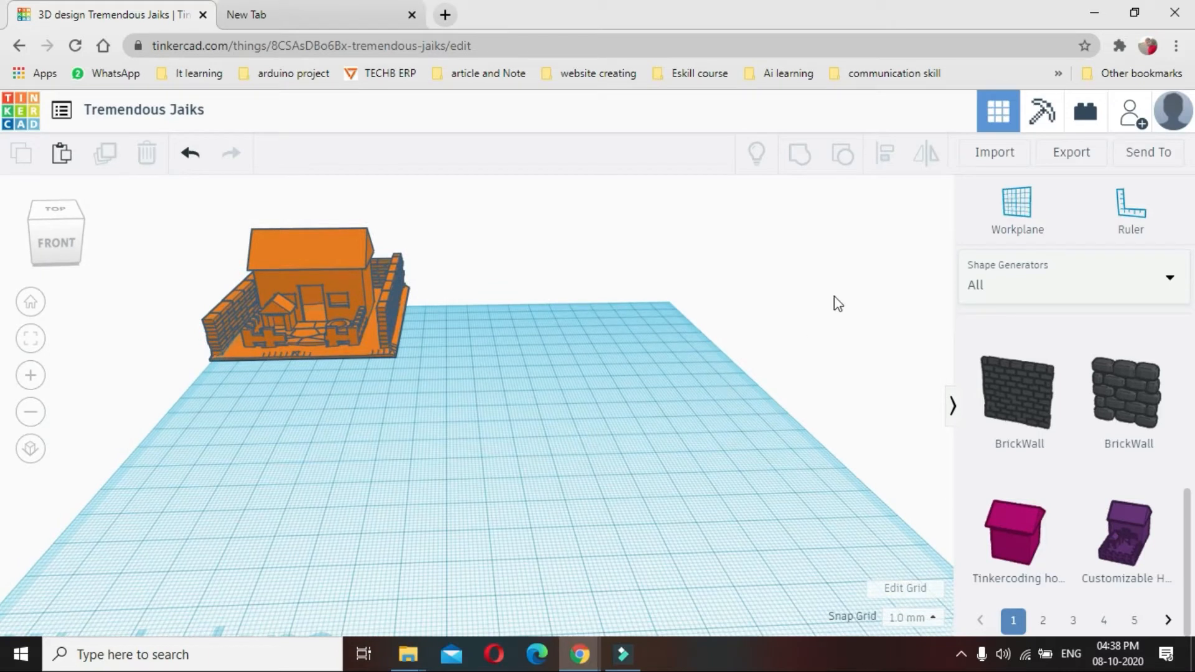
# - Place a Customizable House from the full shape generator collection on the open workplane and stretch its depth slightly at the front
pyautogui.click(1002, 286)
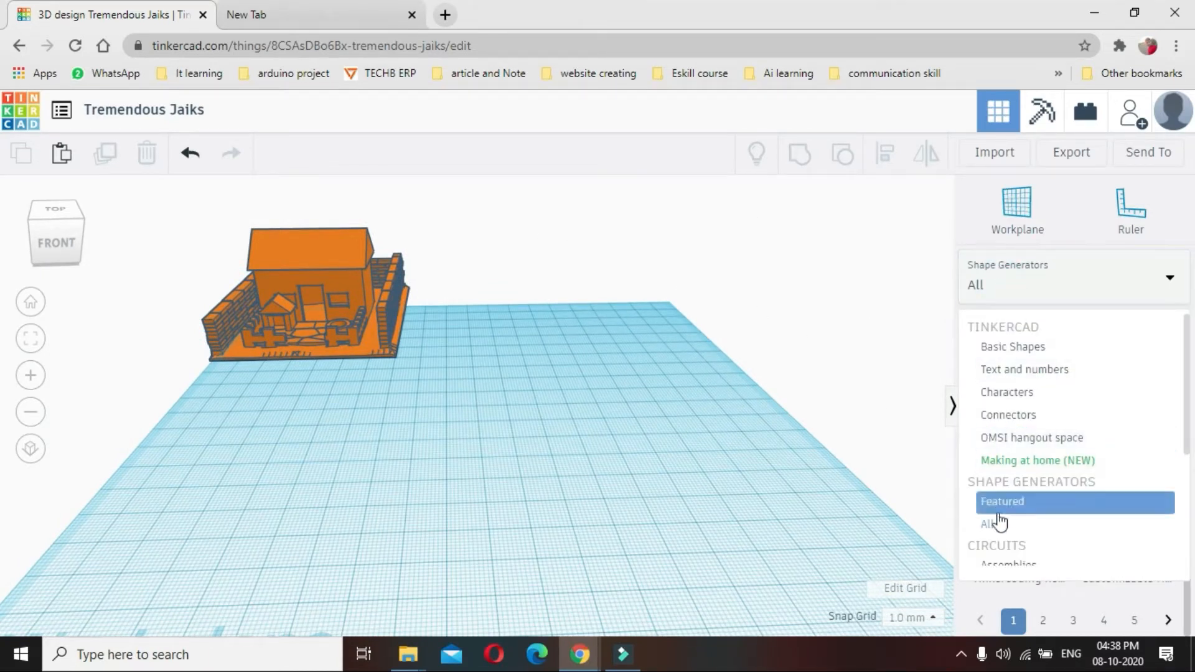
pyautogui.click(898, 461)
pyautogui.click(1019, 288)
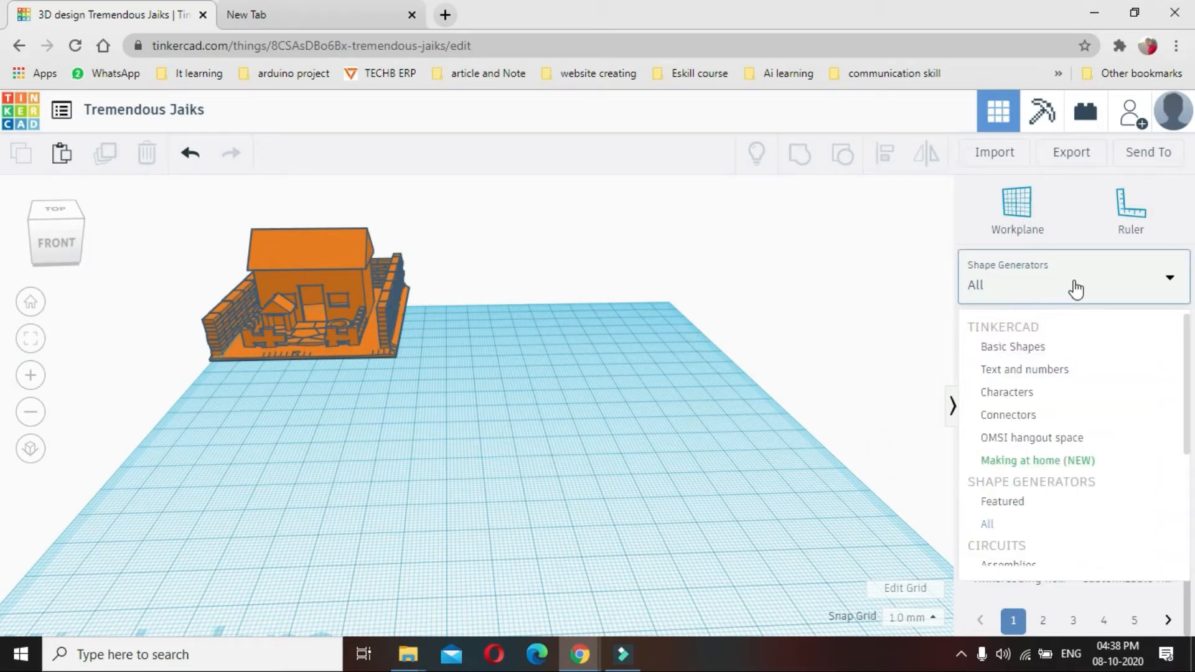
pyautogui.click(1019, 525)
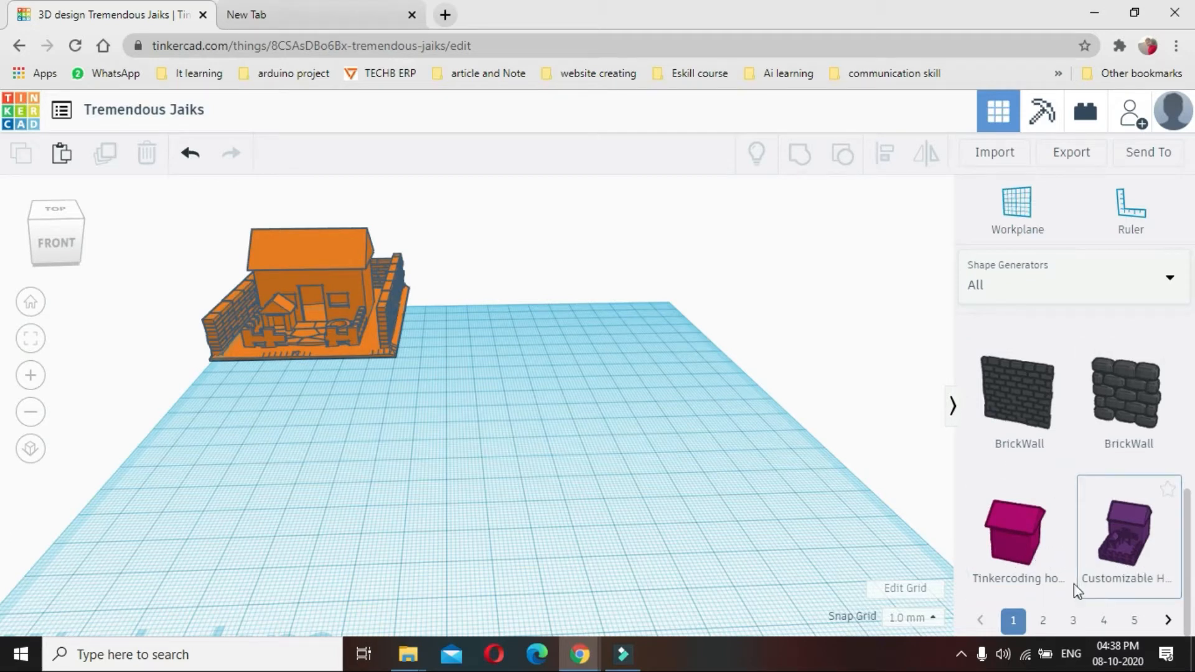
pyautogui.moveTo(1120, 558); pyautogui.dragTo(472, 511)
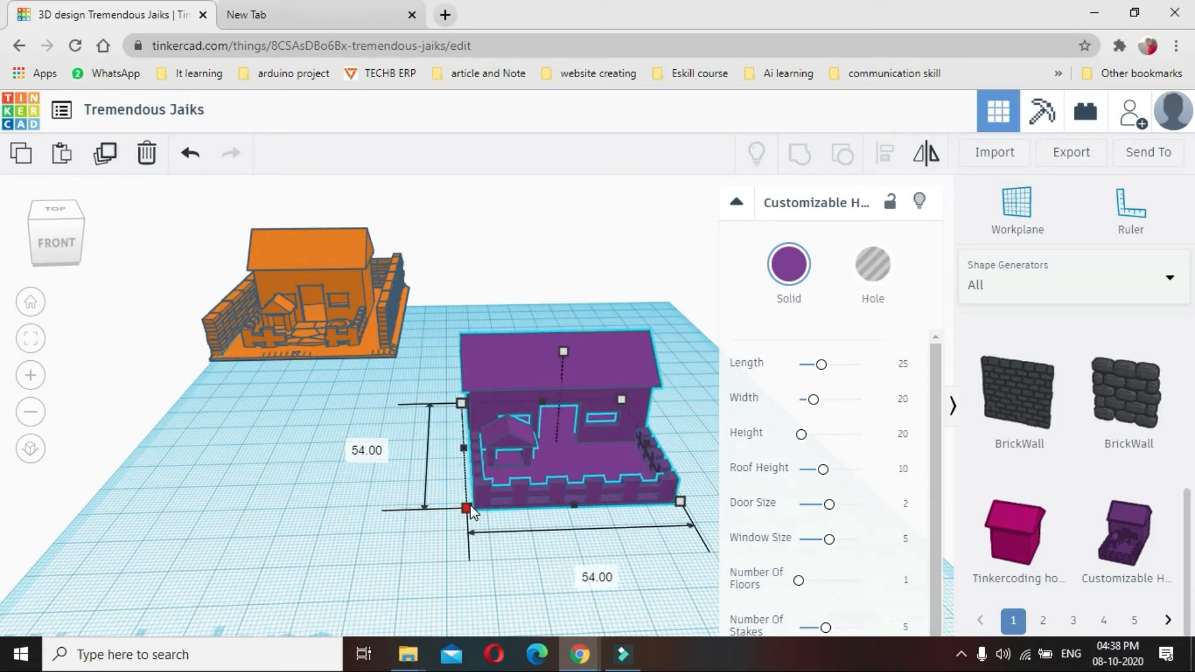
pyautogui.moveTo(576, 506); pyautogui.dragTo(573, 535)
pyautogui.click(655, 595)
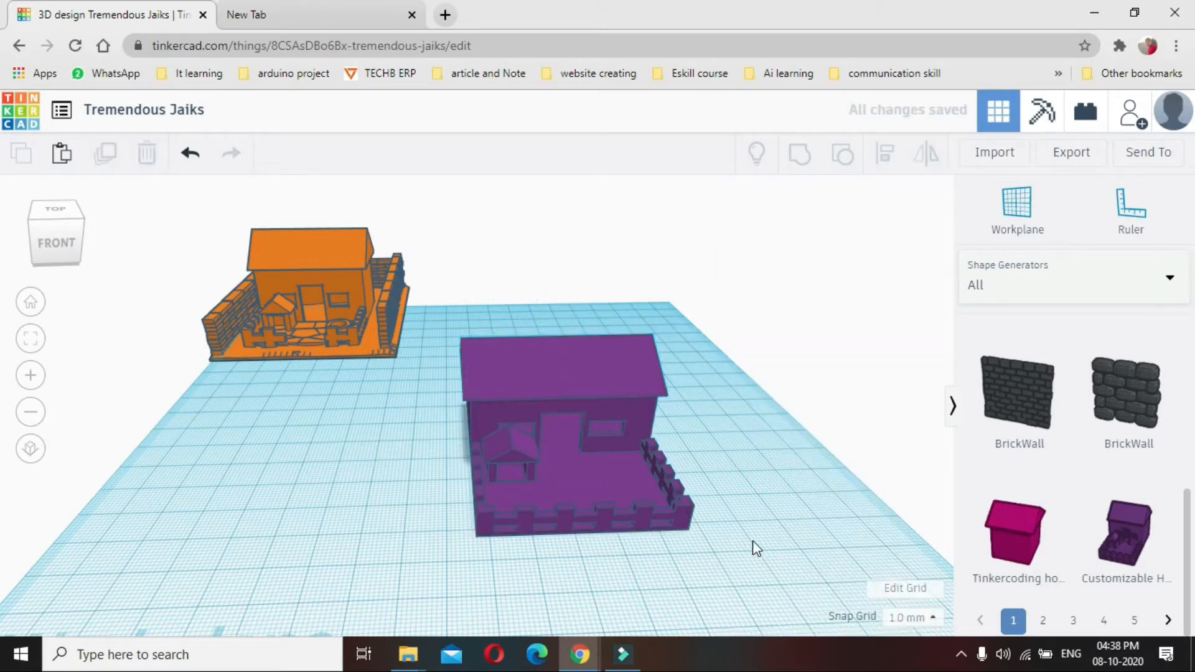
pyautogui.click(753, 540)
pyautogui.click(648, 564)
pyautogui.click(779, 448)
pyautogui.click(704, 548)
pyautogui.moveTo(693, 565)
pyautogui.mouseDown(button='right')
pyautogui.moveTo(584, 581)
pyautogui.moveTo(611, 557)
pyautogui.moveTo(641, 579)
pyautogui.moveTo(733, 594)
pyautogui.moveTo(666, 576)
pyautogui.moveTo(693, 631)
pyautogui.moveTo(691, 561)
pyautogui.mouseUp(button='right')
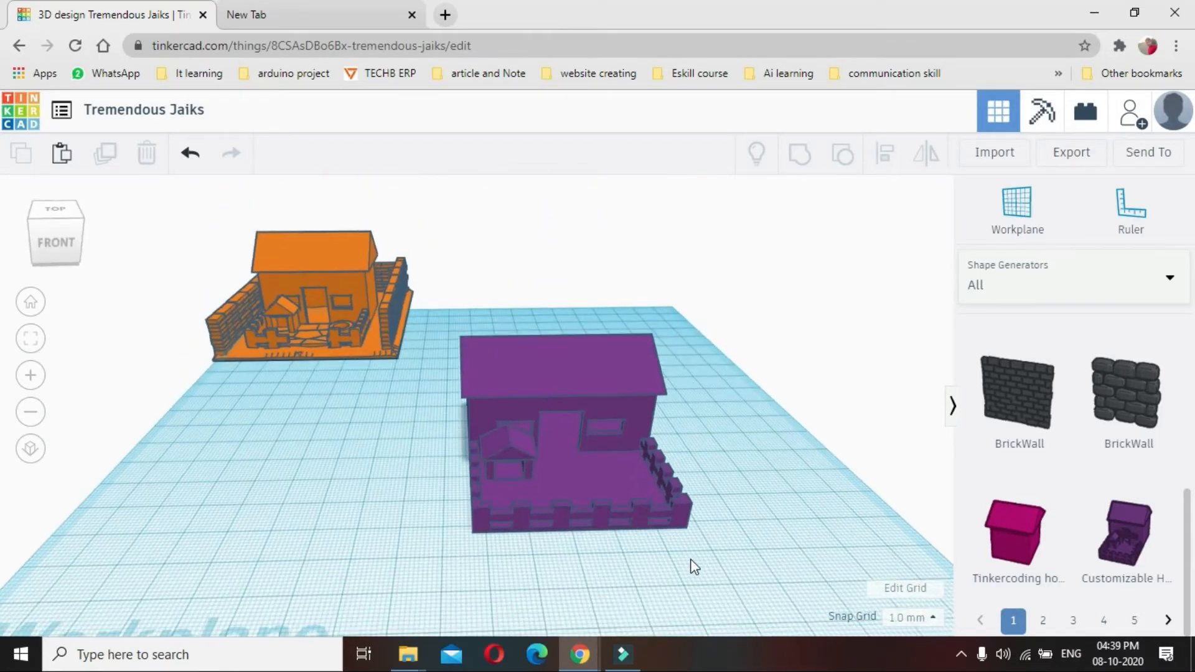
# - Move the purple house by -15 mm and -8 mm across the workplane
pyautogui.moveTo(608, 471); pyautogui.dragTo(511, 392, button='right')
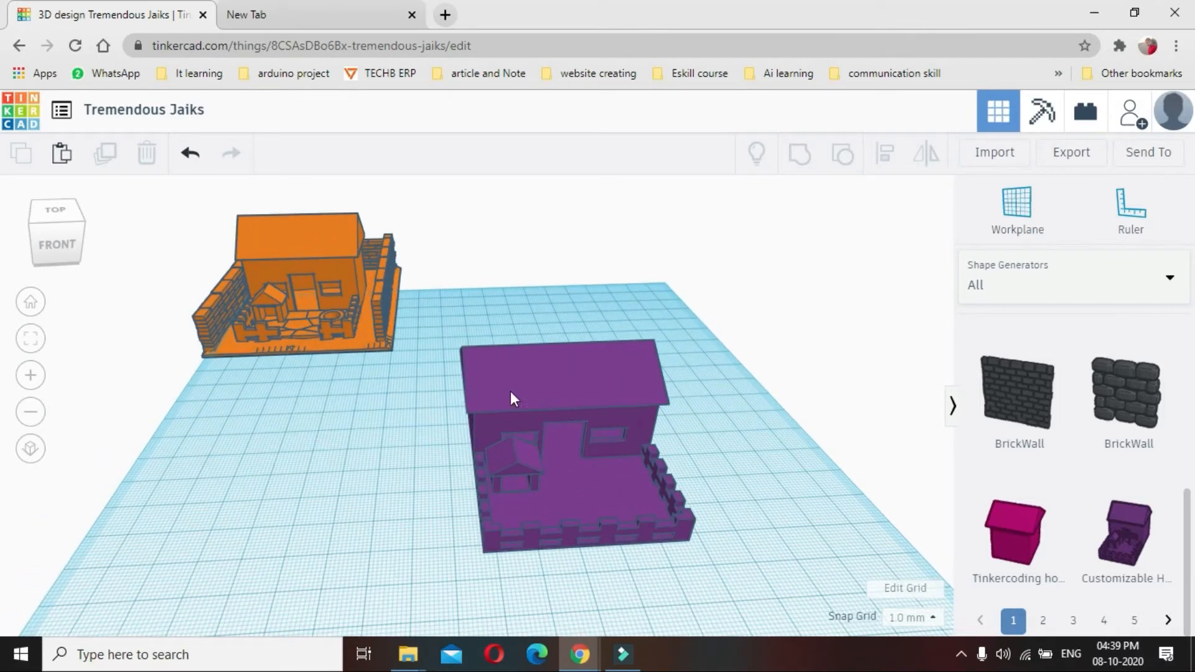
pyautogui.moveTo(500, 410); pyautogui.dragTo(592, 558)
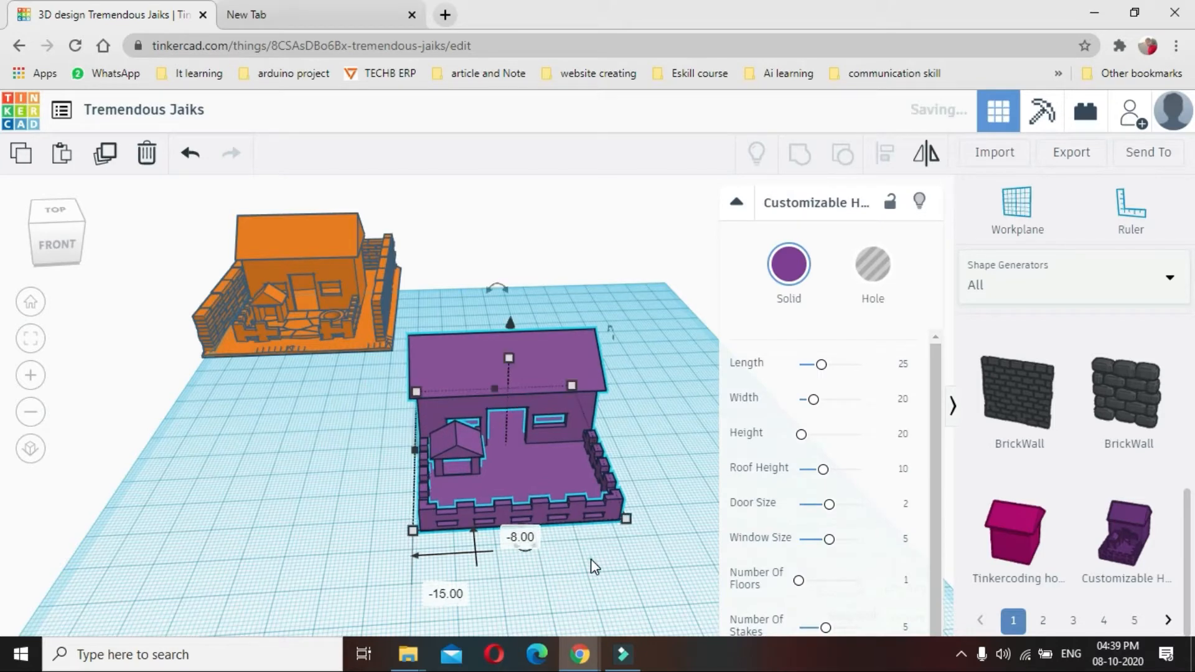
pyautogui.click(591, 559)
pyautogui.click(514, 524)
pyautogui.click(579, 585)
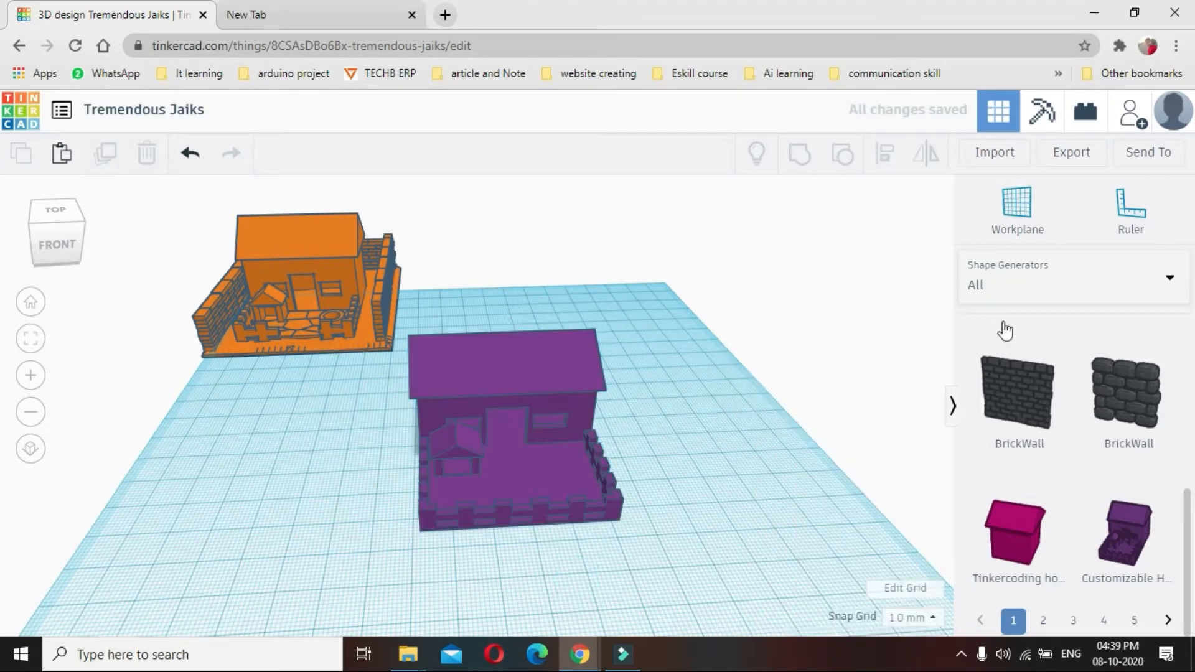
# - Add a box hole from Basic Shapes and position it across the middle of the purple house's front fence
pyautogui.click(1052, 290)
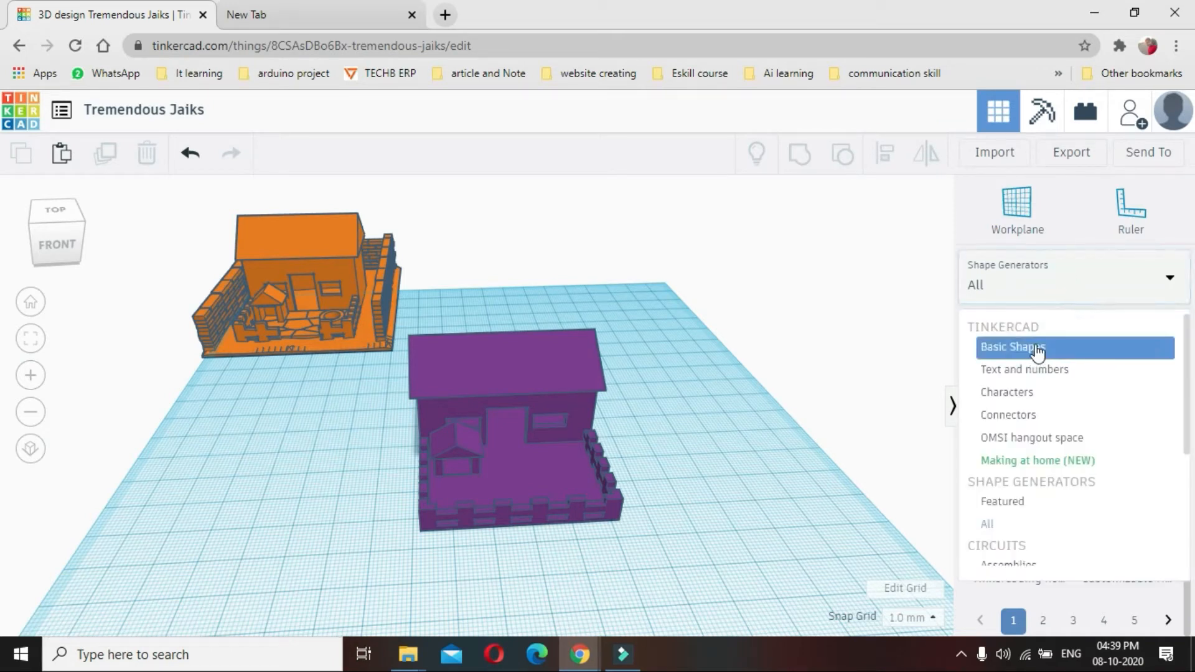
pyautogui.click(1037, 350)
pyautogui.click(1038, 351)
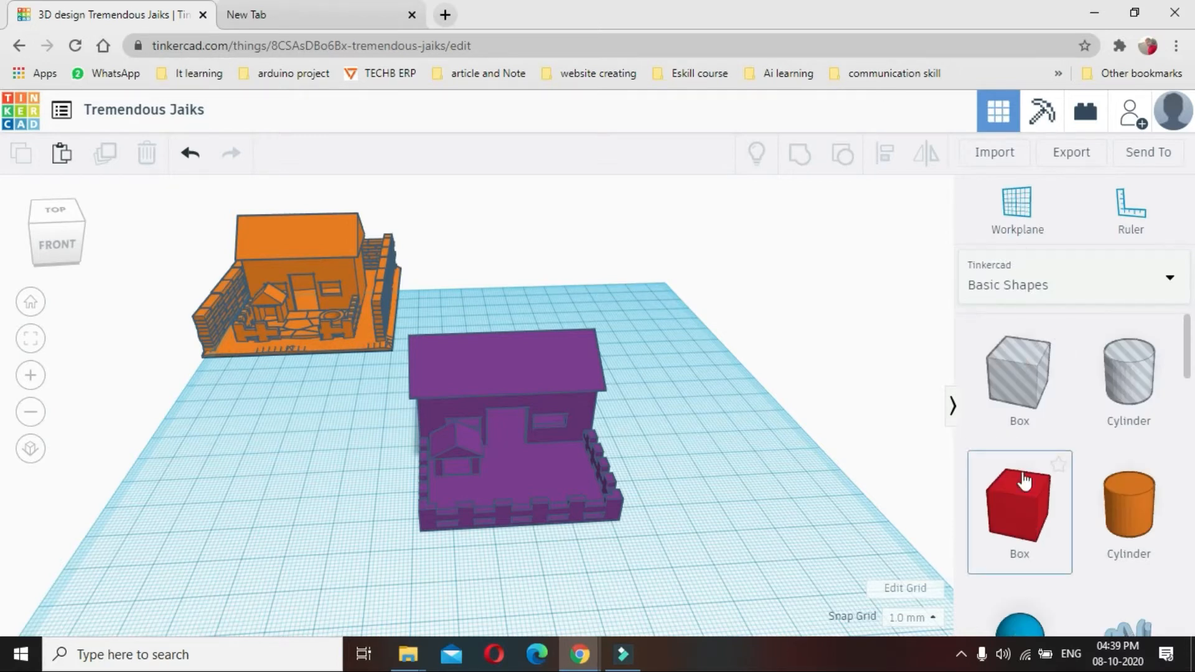
pyautogui.moveTo(811, 502); pyautogui.dragTo(533, 557)
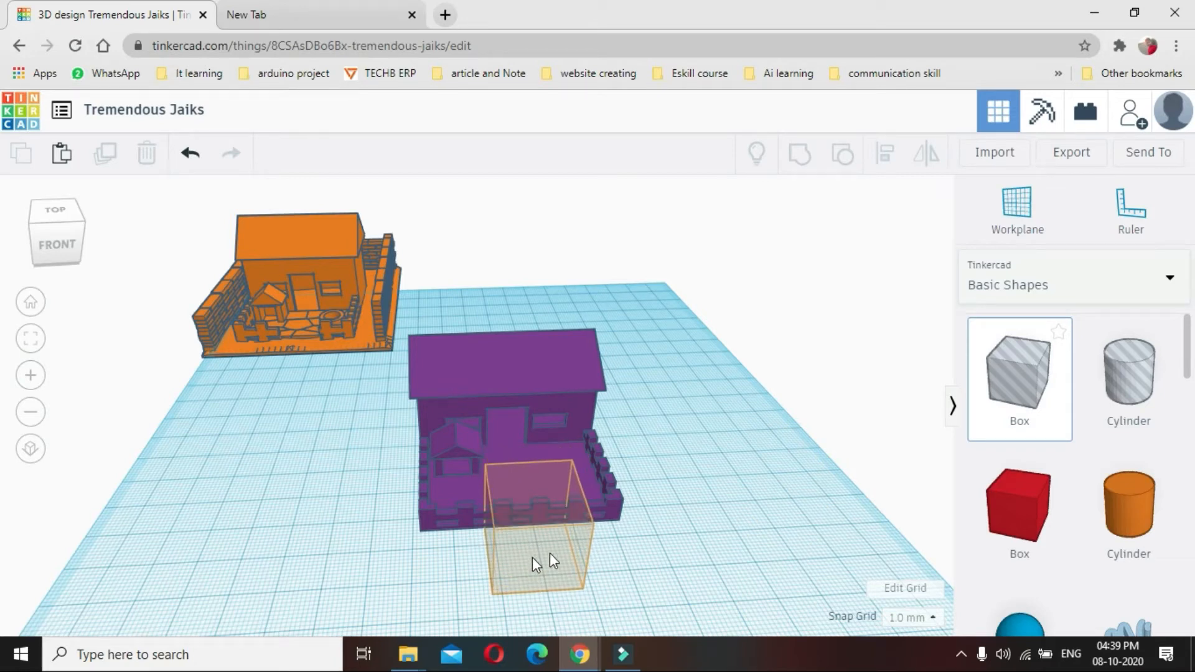
pyautogui.click(669, 555)
pyautogui.moveTo(670, 563); pyautogui.dragTo(850, 533, button='right')
pyautogui.moveTo(820, 624); pyautogui.dragTo(792, 611, button='right')
pyautogui.moveTo(658, 556); pyautogui.dragTo(636, 506)
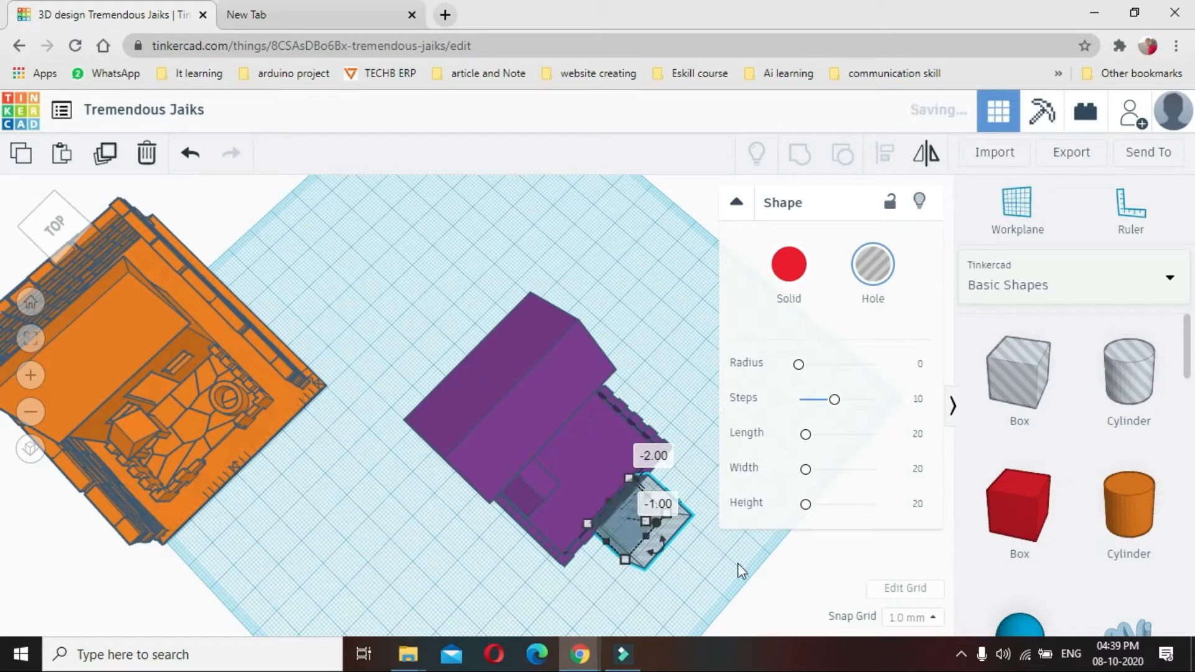
pyautogui.click(738, 562)
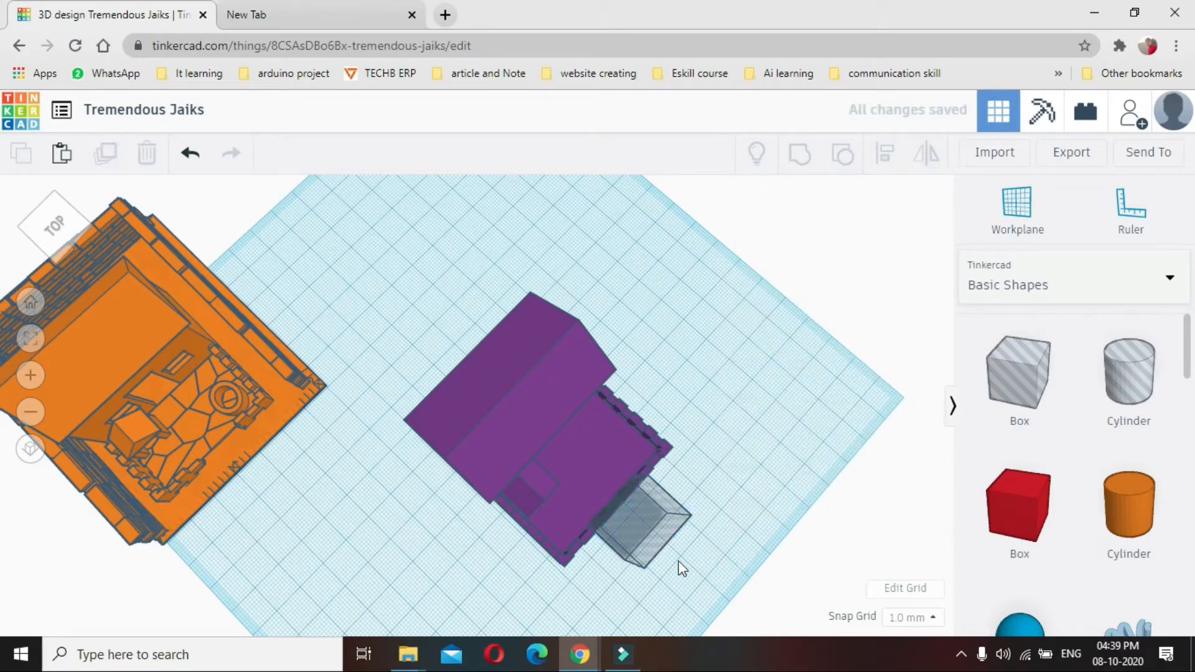
# - Select the box hole together with the purple house
pyautogui.click(648, 524)
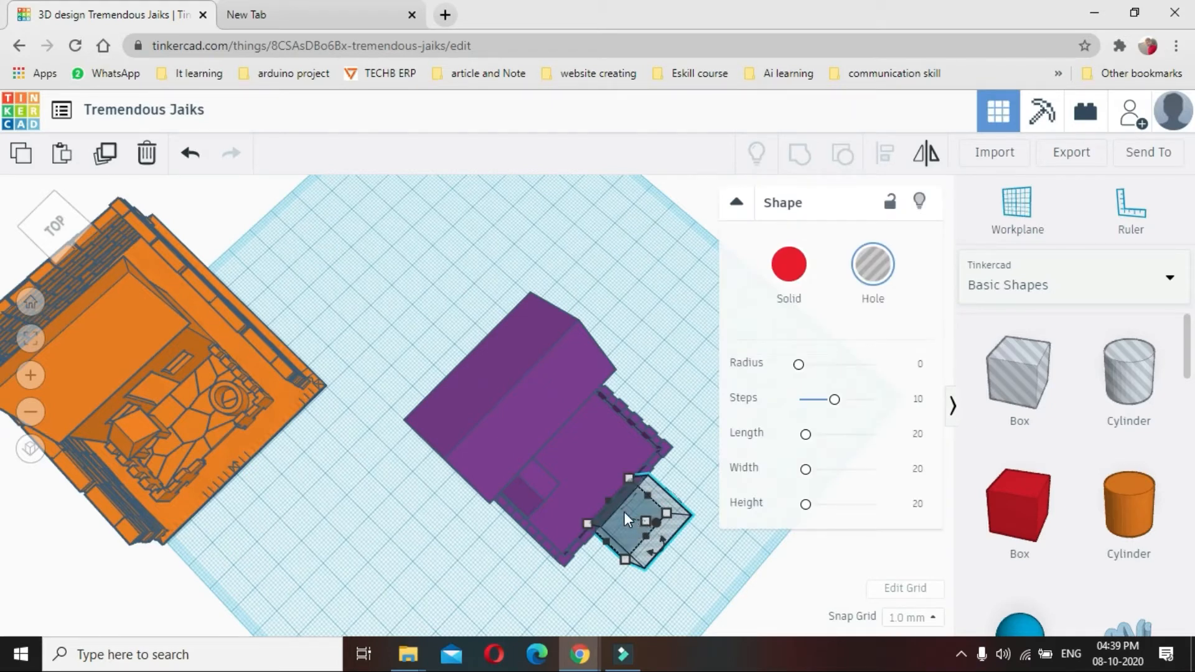
pyautogui.keyDown('shift'); pyautogui.click(545, 438); pyautogui.keyUp('shift')
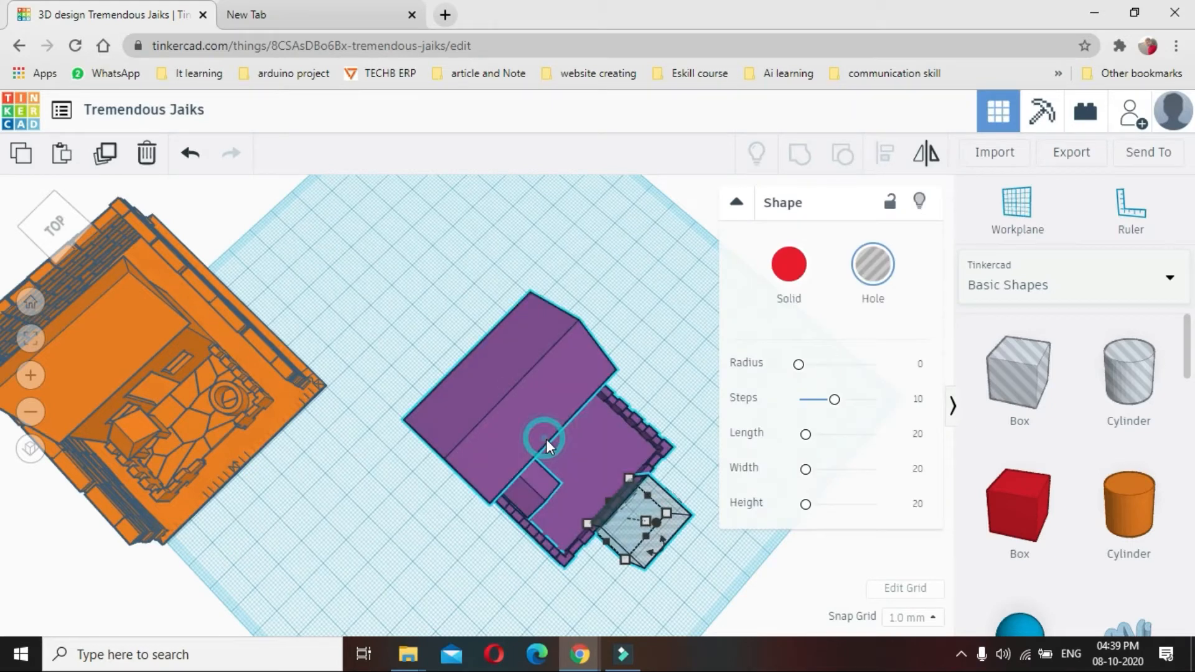
pyautogui.keyDown('shift'); pyautogui.click(648, 517); pyautogui.keyUp('shift')
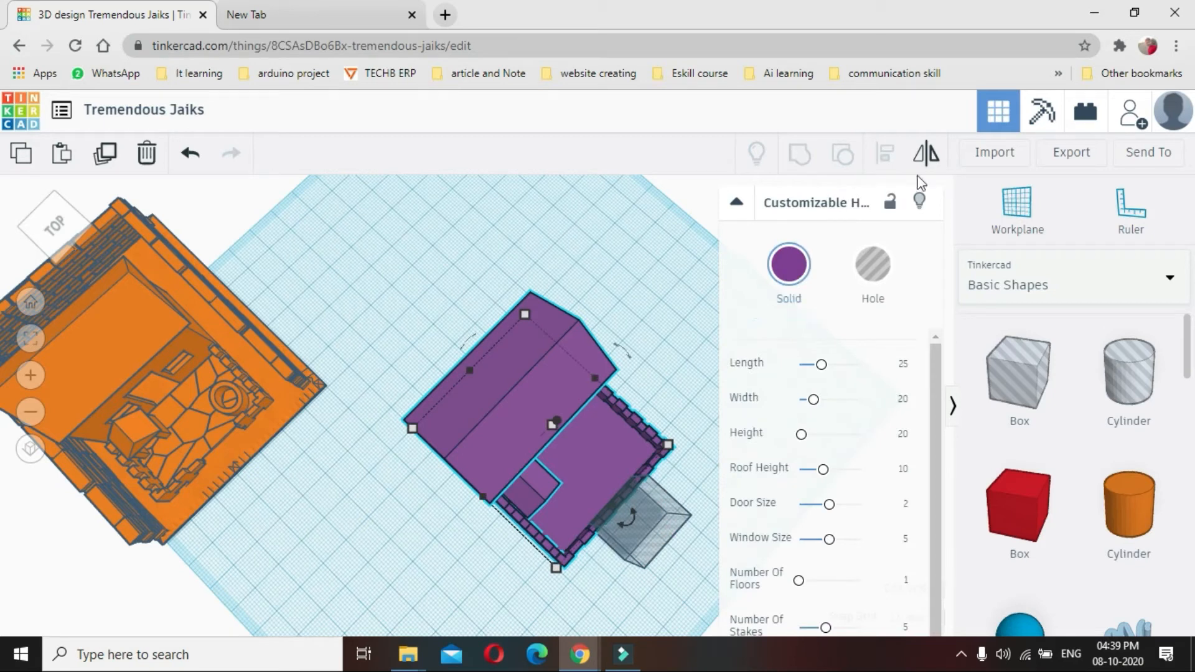
pyautogui.click(646, 528)
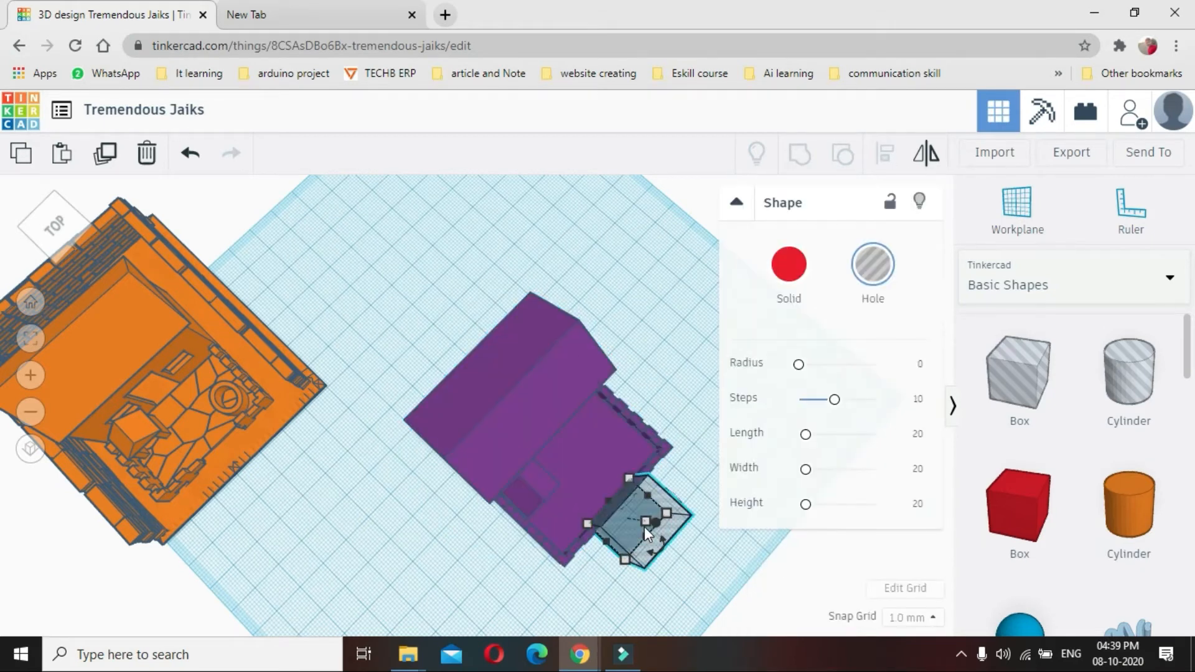
pyautogui.keyDown('shift'); pyautogui.click(578, 458); pyautogui.keyUp('shift')
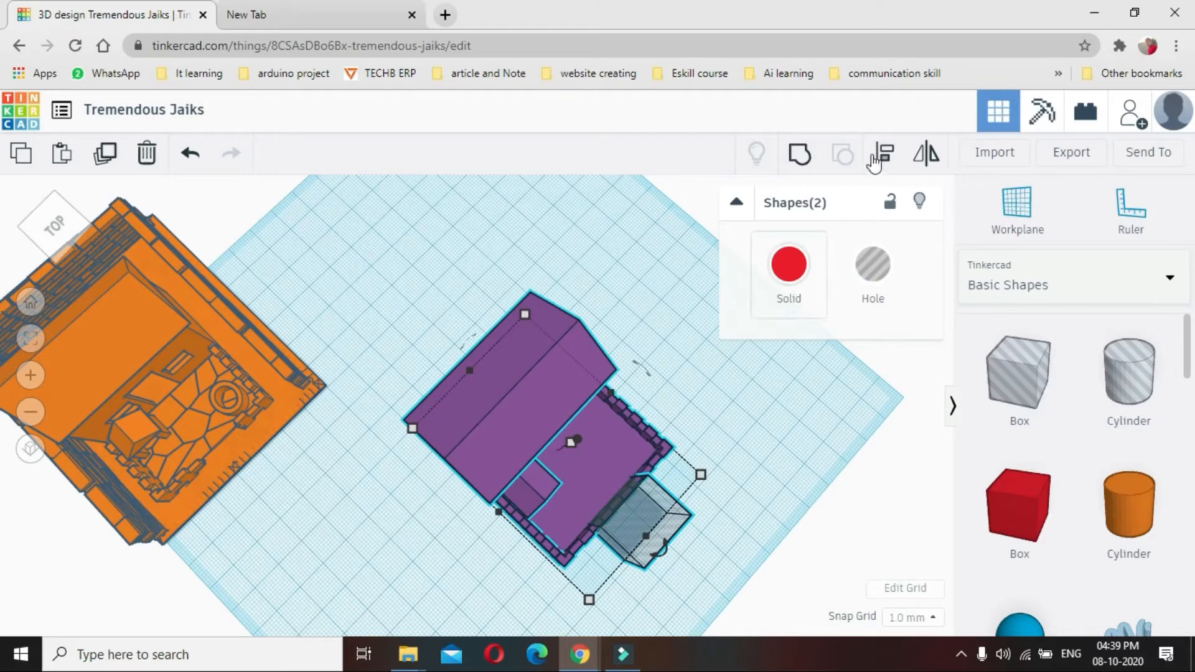
pyautogui.click(872, 155)
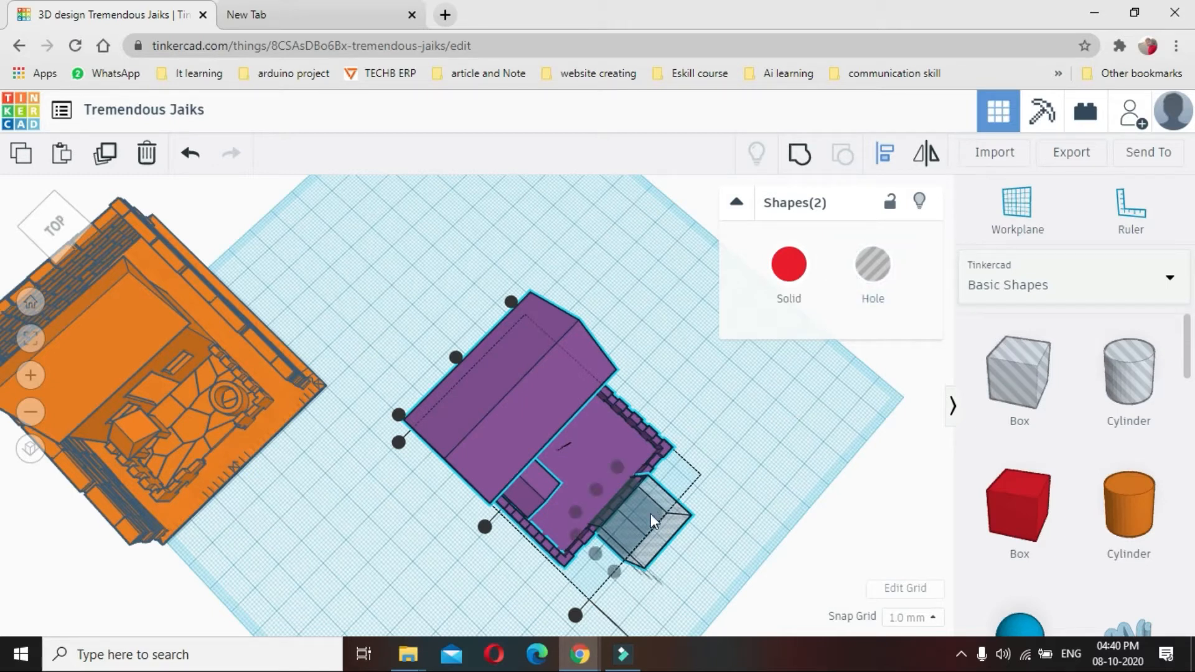
pyautogui.click(575, 615)
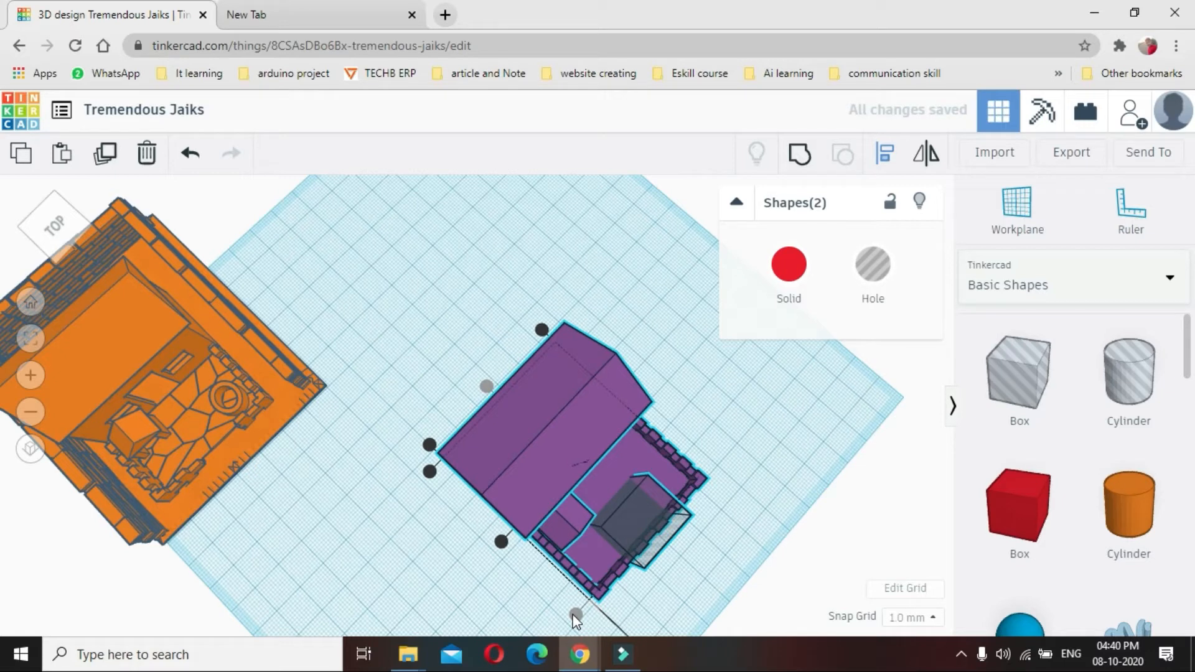
pyautogui.click(499, 545)
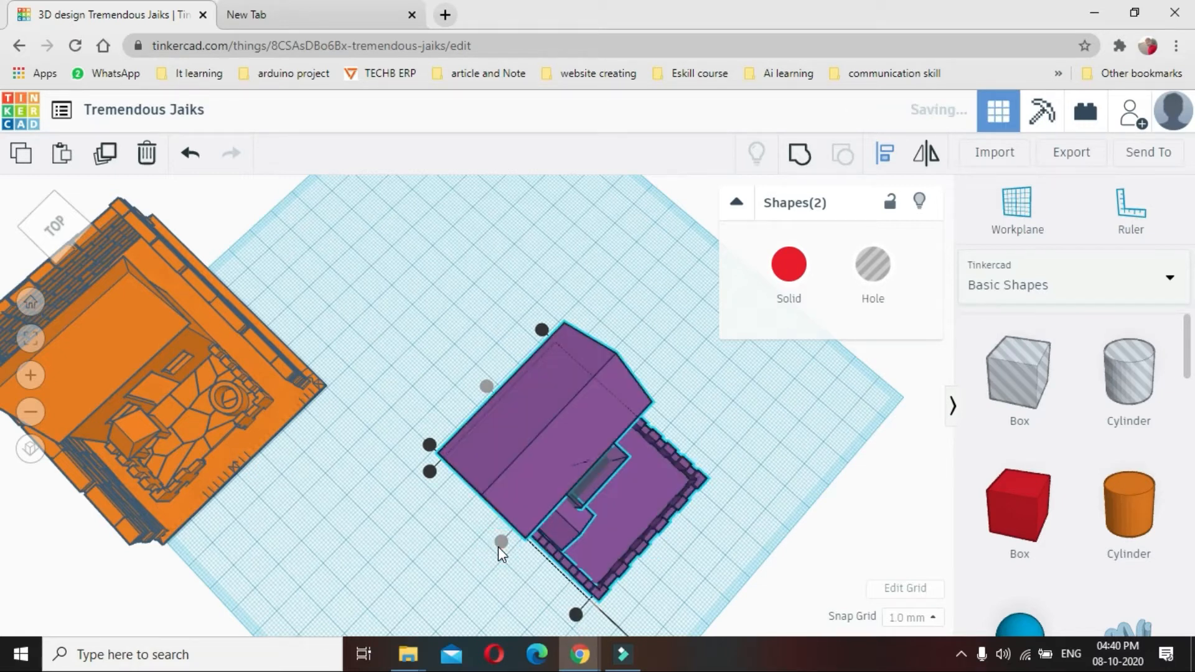
pyautogui.hotkey('ctrl', 'z')
pyautogui.hotkey('ctrl', 'z')
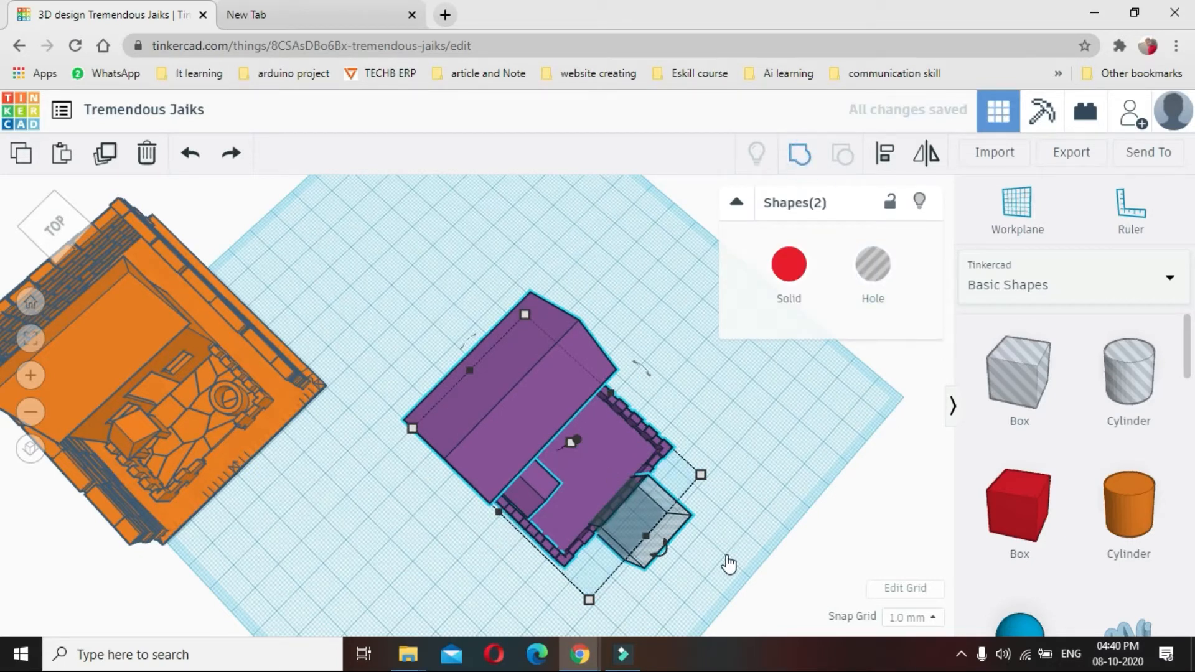
# - Group the box hole with the purple house to cut an entrance opening in the front fence
pyautogui.hotkey('ctrl', 'g')
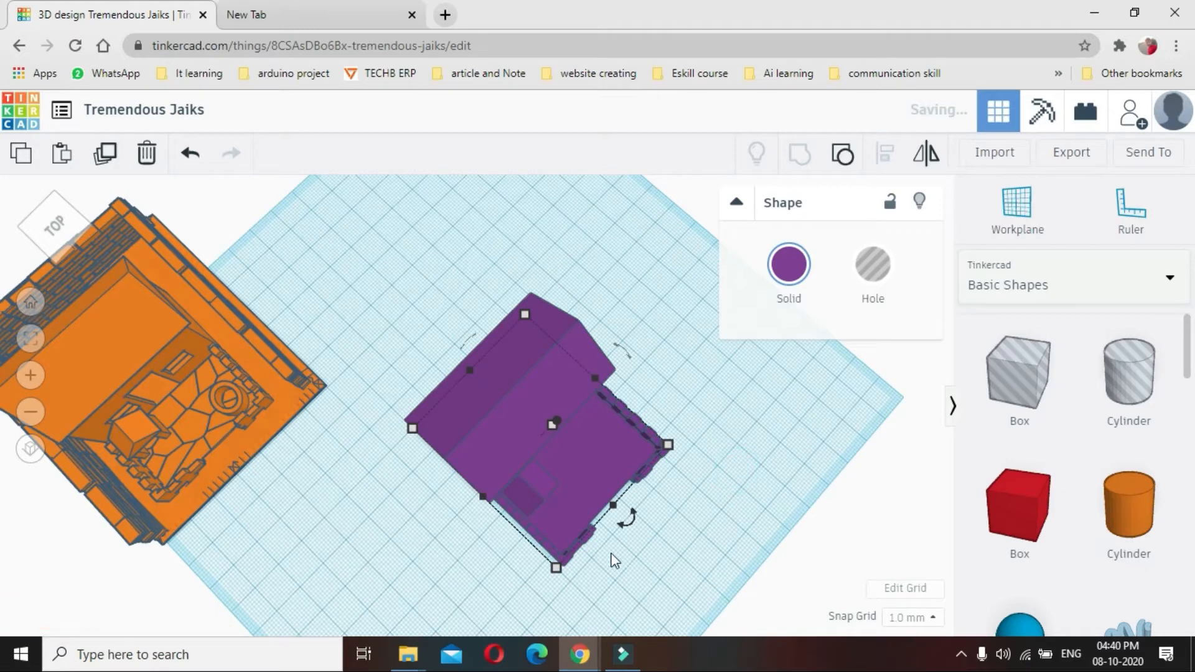
pyautogui.click(749, 378)
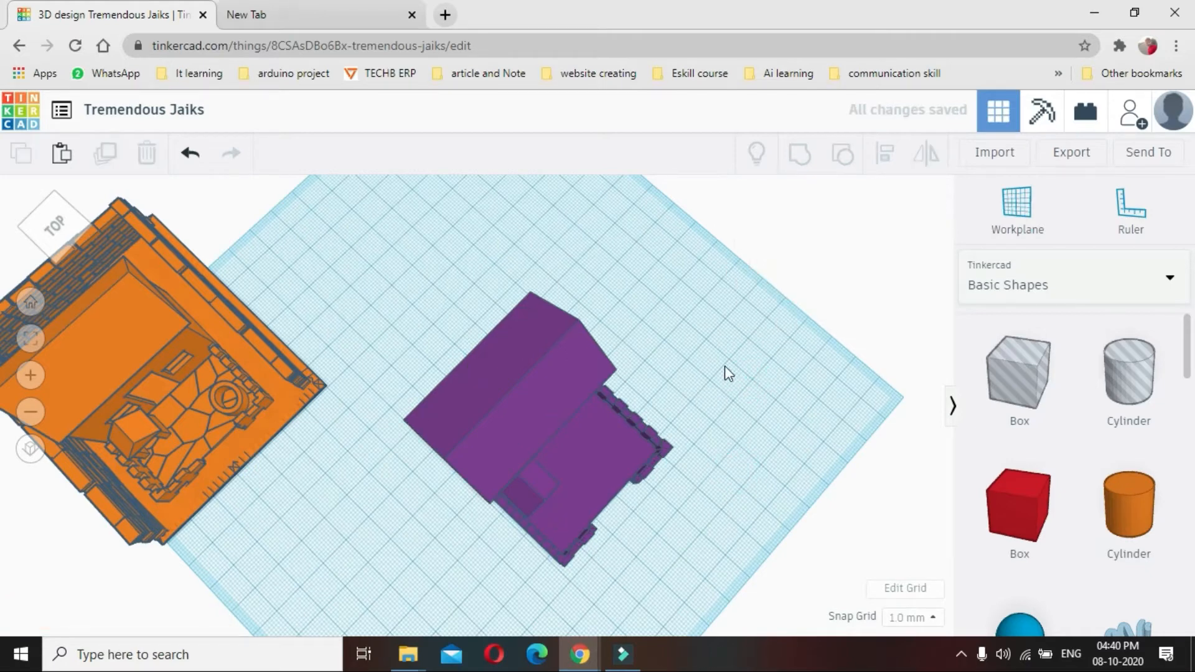
pyautogui.moveTo(719, 473); pyautogui.dragTo(573, 446, button='right')
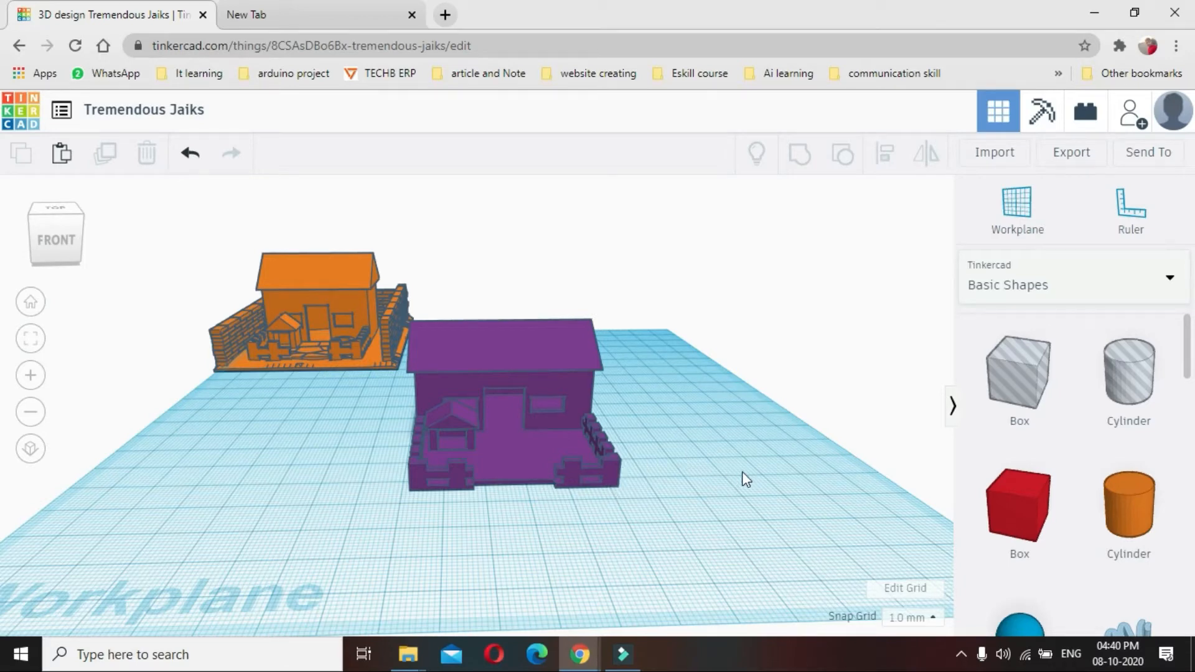
pyautogui.moveTo(502, 514)
pyautogui.mouseDown(button='right')
pyautogui.moveTo(507, 563)
pyautogui.moveTo(564, 606)
pyautogui.moveTo(504, 580)
pyautogui.moveTo(504, 525)
pyautogui.mouseUp(button='right')
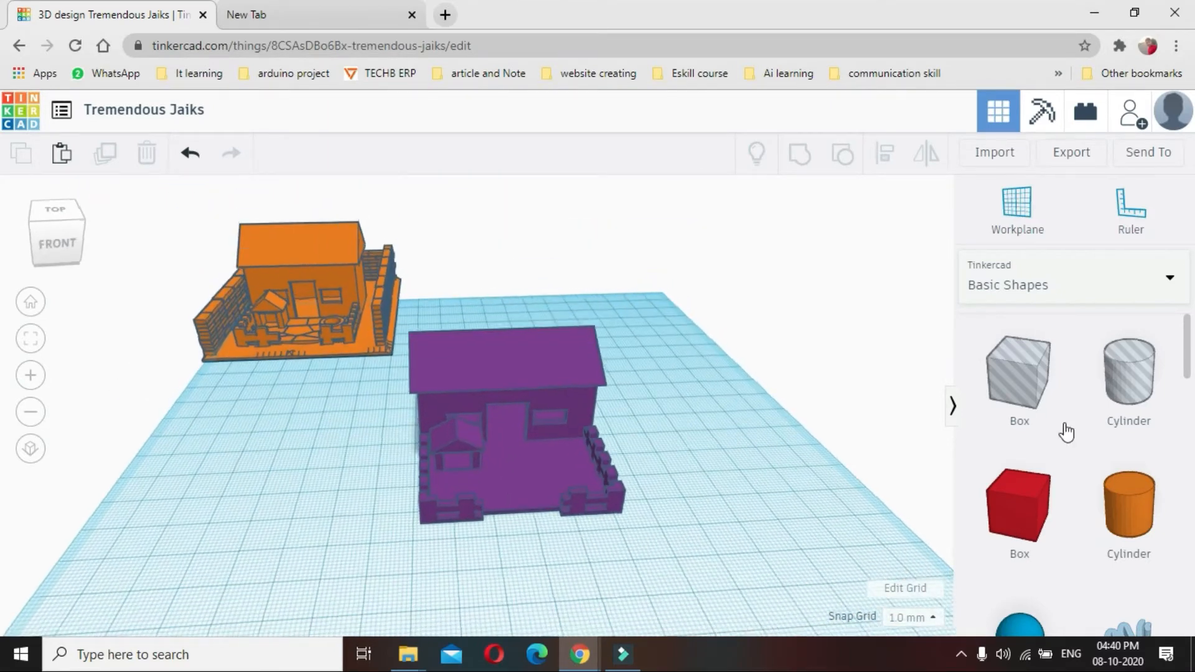
# - Add a Tube from Basic Shapes in the yard's front corner beside the fence opening and resize its base to 17 by 15 mm
pyautogui.scroll(-6, 1097, 461)
pyautogui.scroll(-8, 1157, 491)
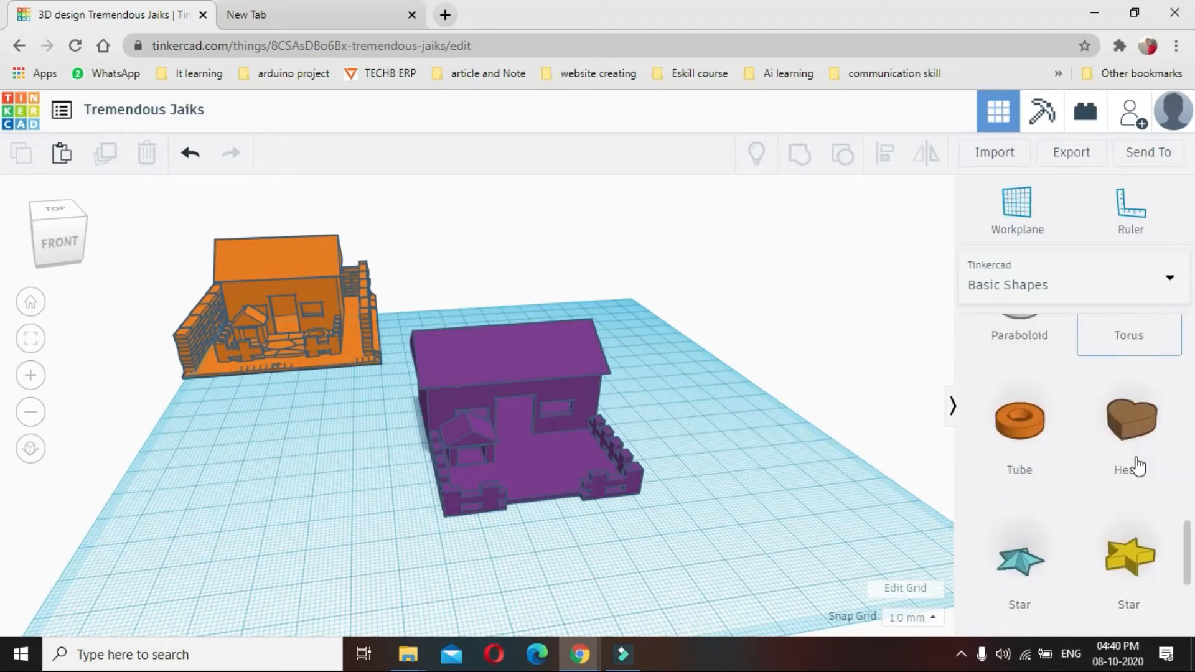
pyautogui.moveTo(858, 447); pyautogui.dragTo(578, 473)
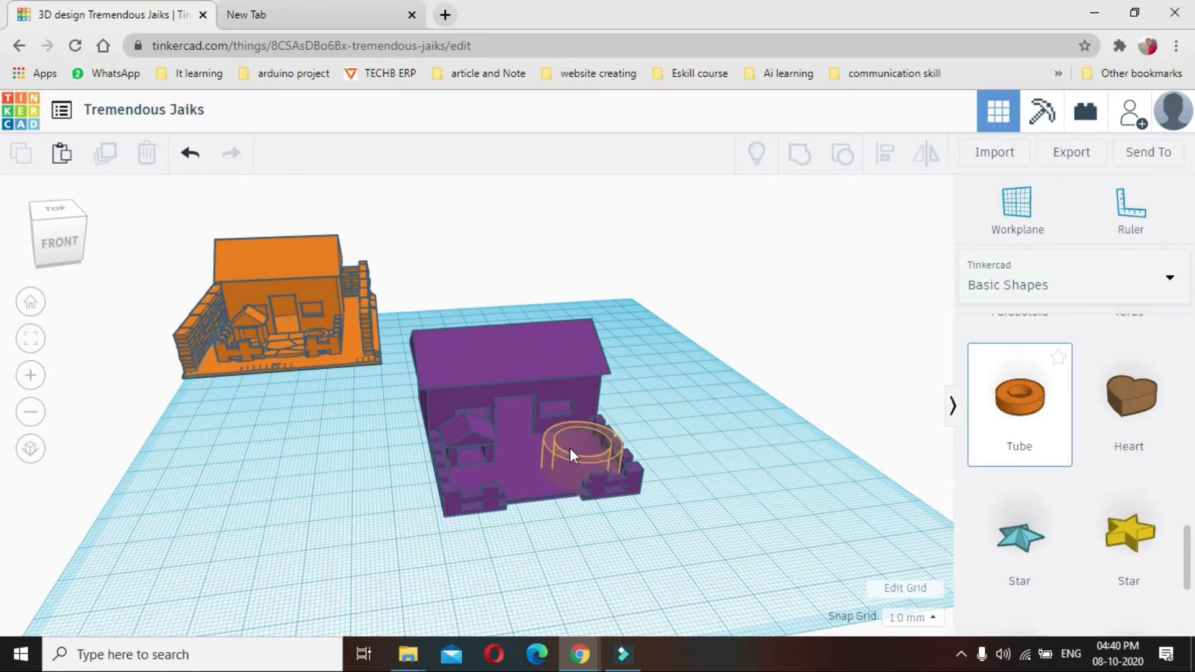
pyautogui.click(584, 412)
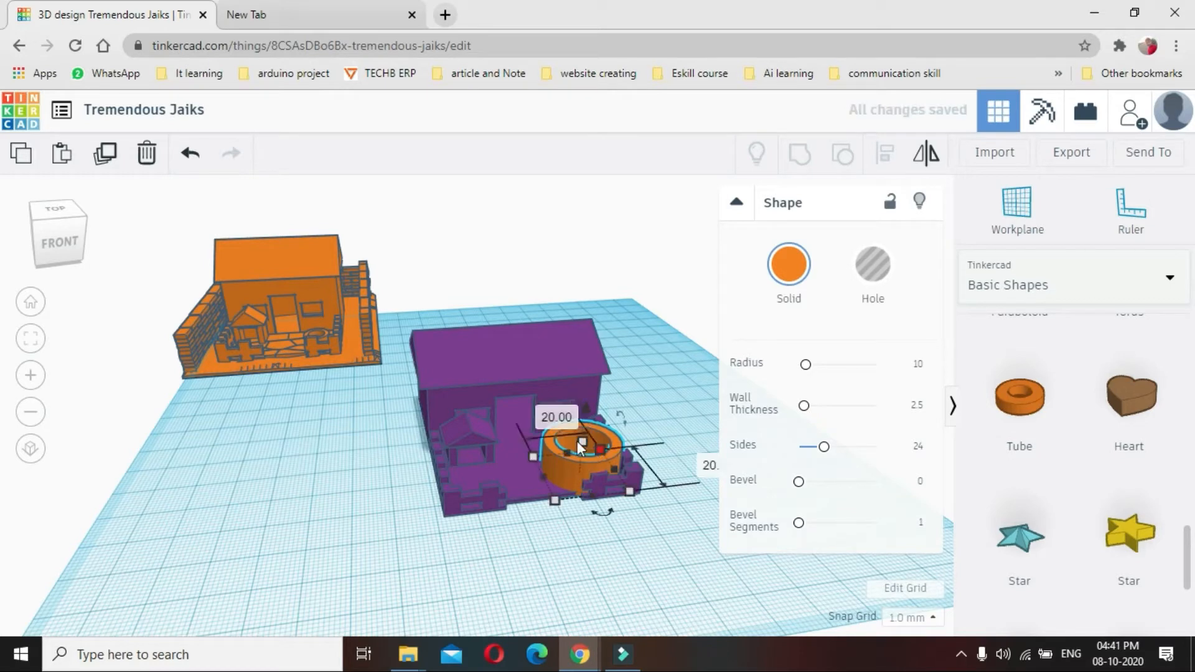
pyautogui.moveTo(581, 447); pyautogui.dragTo(549, 466)
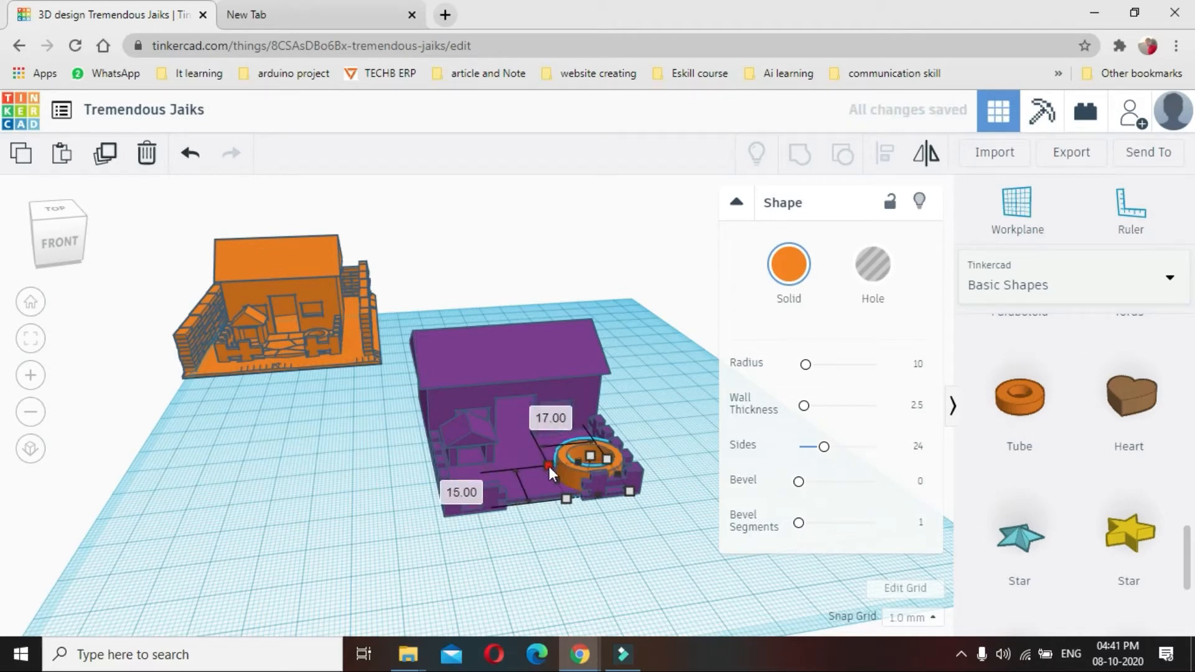
pyautogui.click(644, 509)
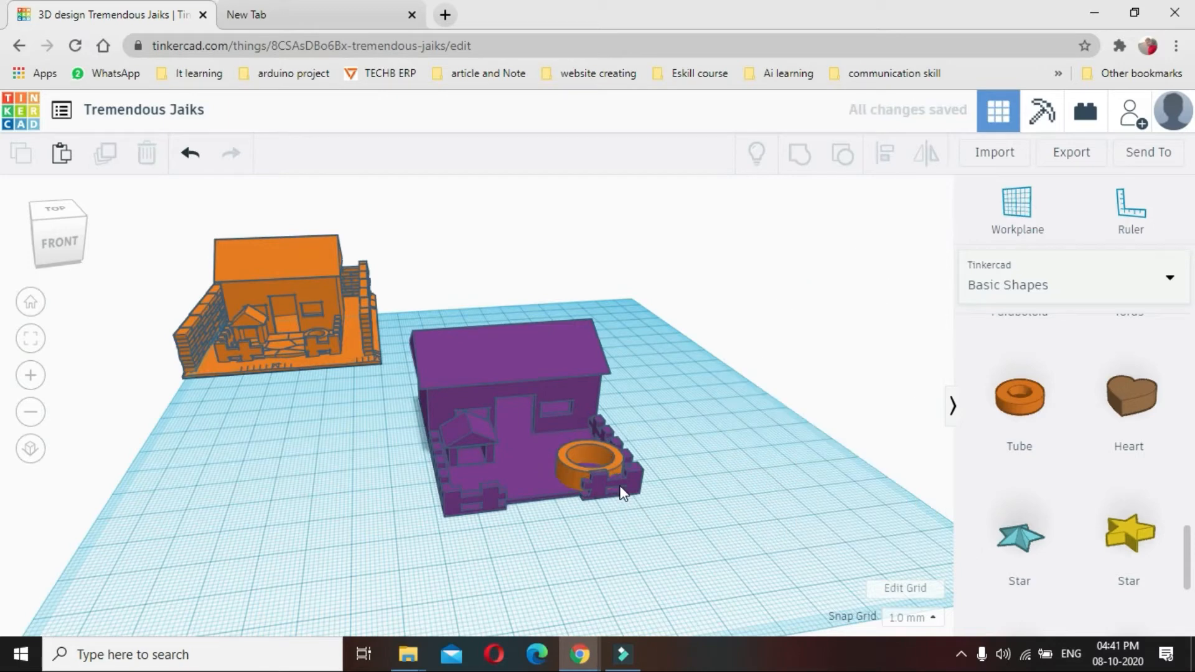
pyautogui.moveTo(667, 521); pyautogui.dragTo(616, 590, button='right')
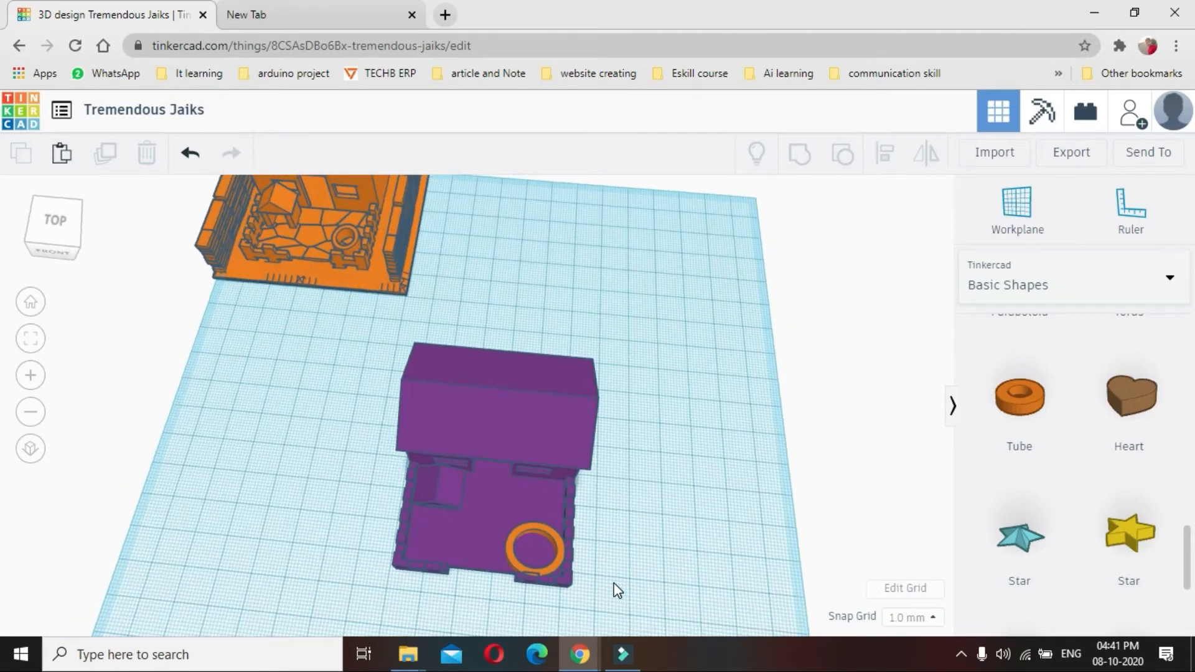
# - Group the tube with the purple house so the round well becomes part of the model
pyautogui.click(514, 558)
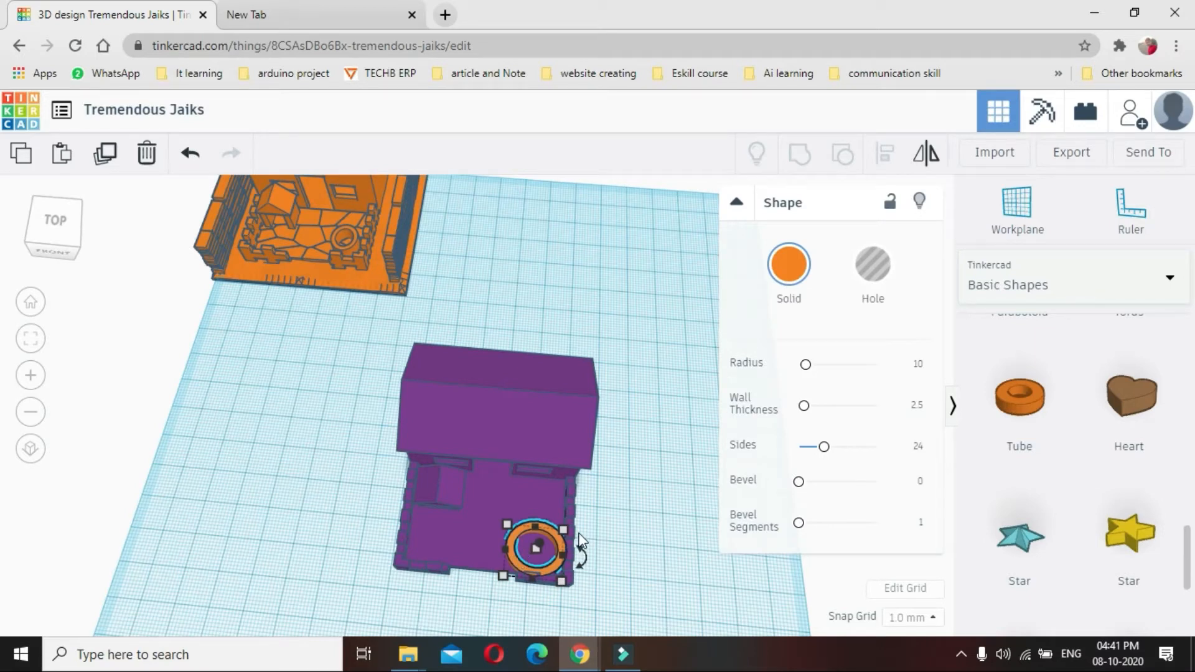
pyautogui.keyDown('shift'); pyautogui.click(504, 492); pyautogui.keyUp('shift')
pyautogui.click(800, 159)
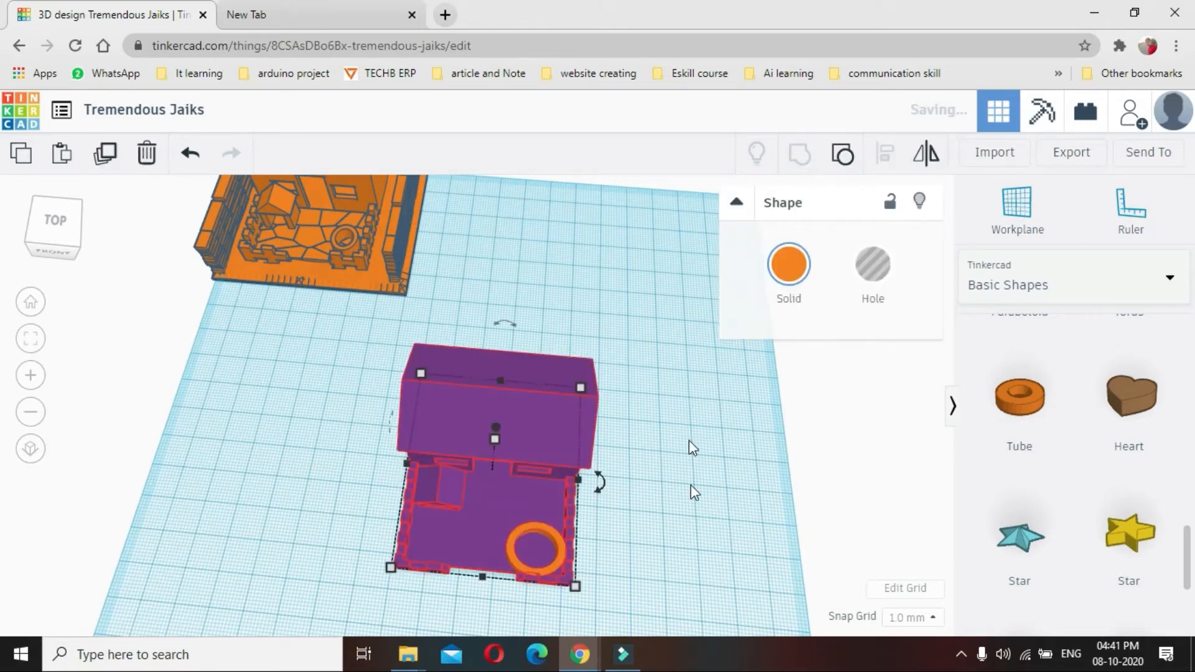
pyautogui.click(693, 518)
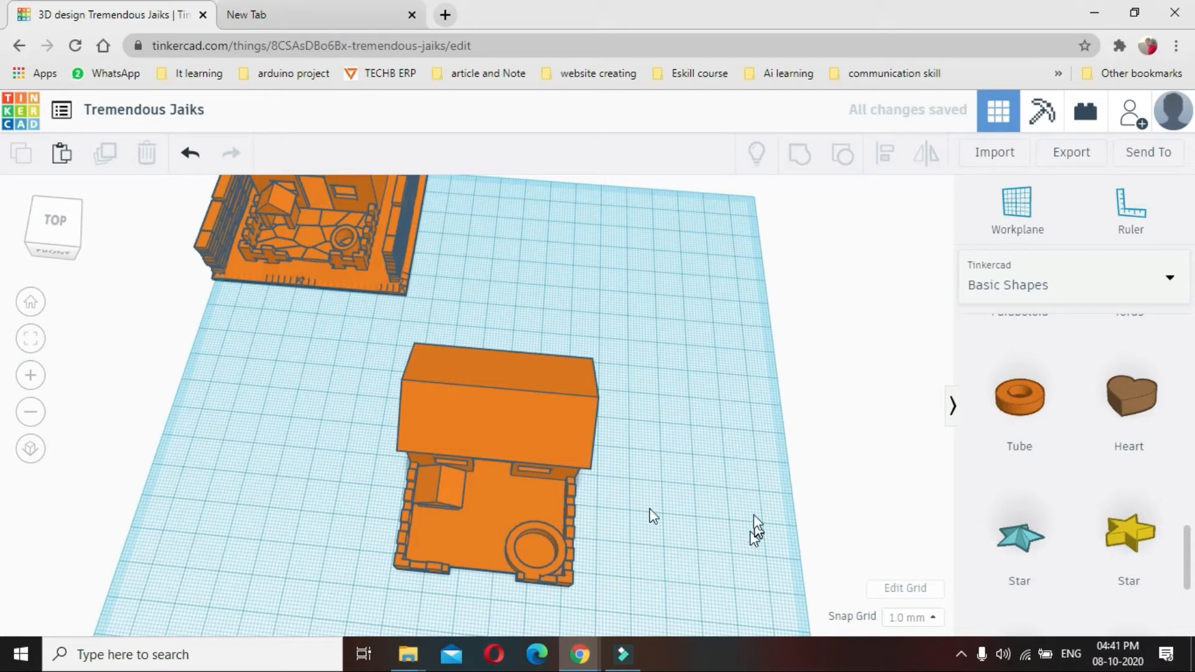
pyautogui.click(461, 591)
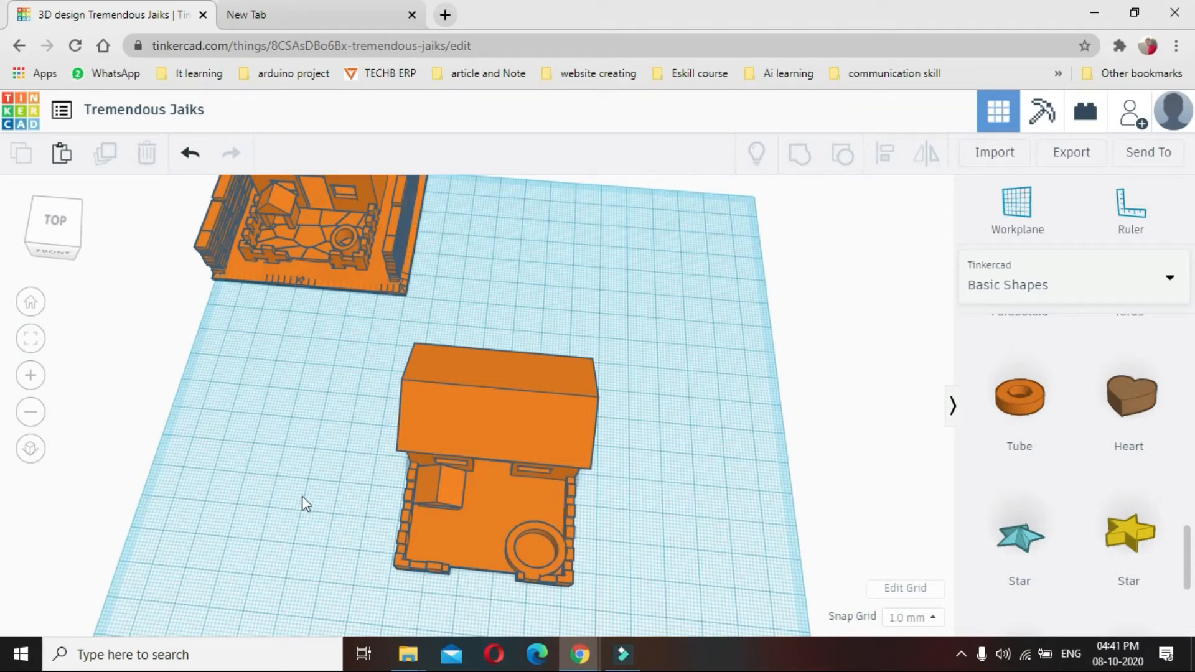
# - Look through the basic shapes and switch the shape library to all Shape Generators
pyautogui.moveTo(707, 446); pyautogui.dragTo(722, 398, button='right')
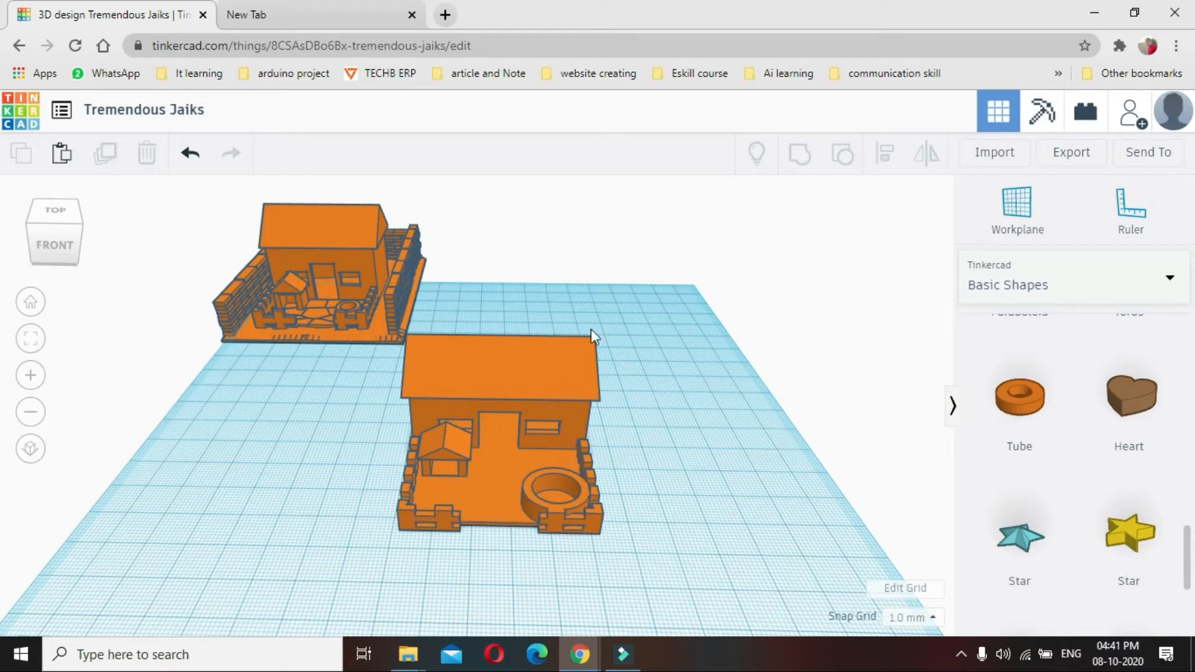
pyautogui.scroll(-4, 1114, 417)
pyautogui.scroll(8, 1118, 434)
pyautogui.scroll(5, 1117, 432)
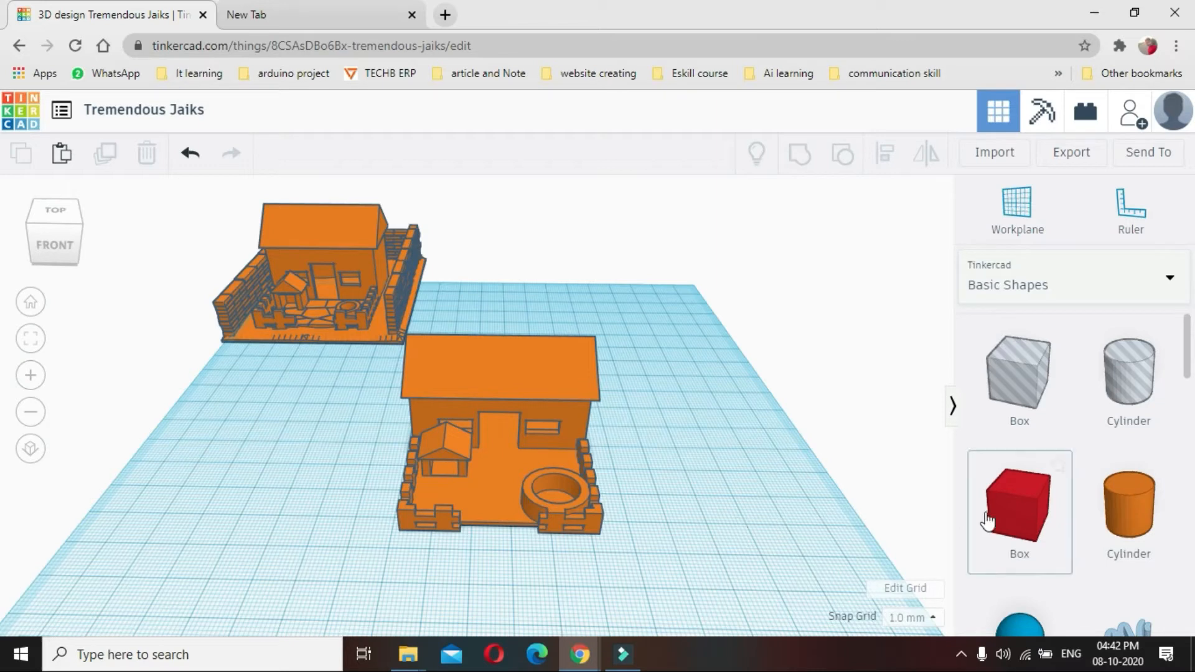
pyautogui.scroll(-15, 991, 520)
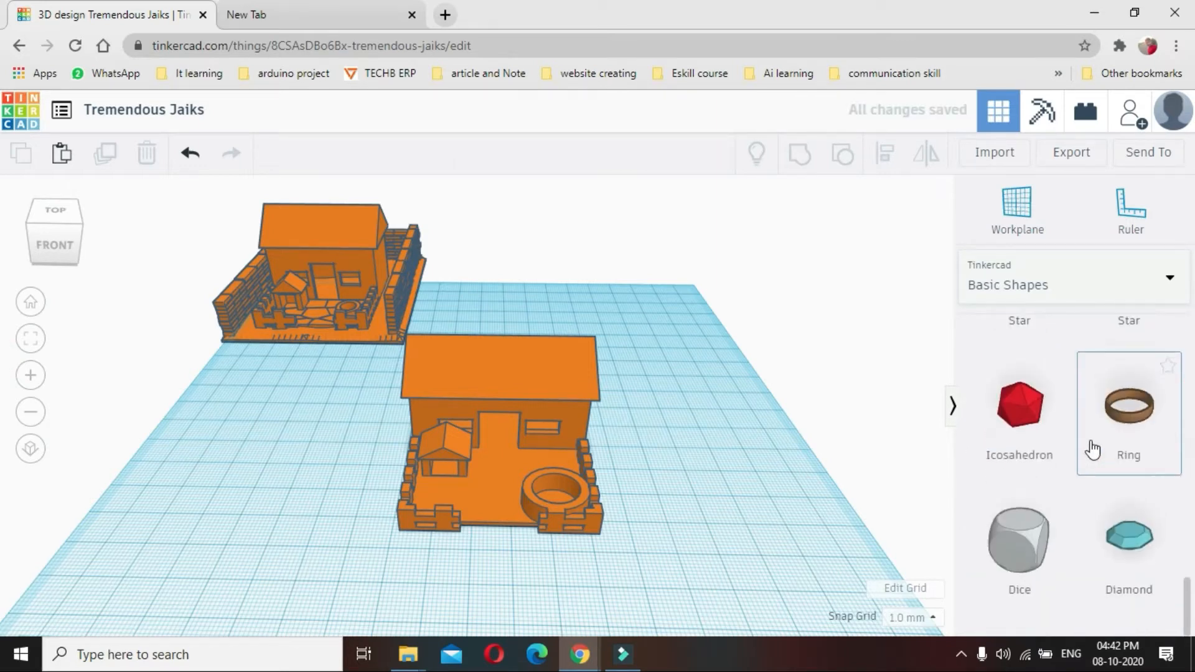
pyautogui.click(1037, 296)
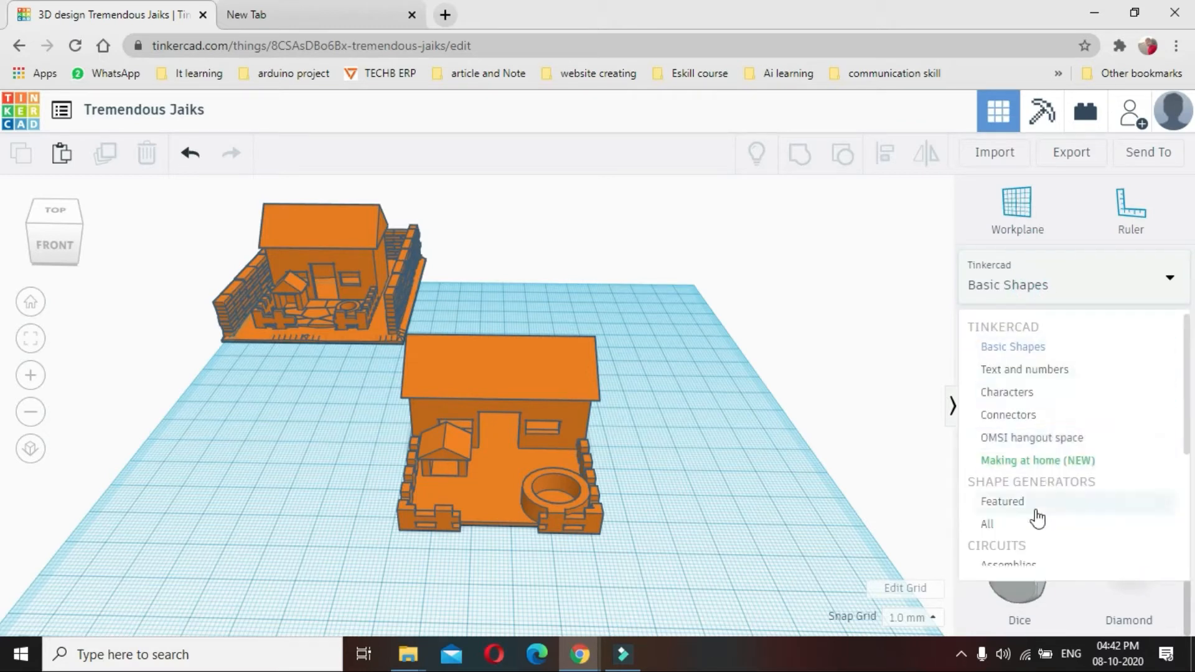
pyautogui.click(1014, 527)
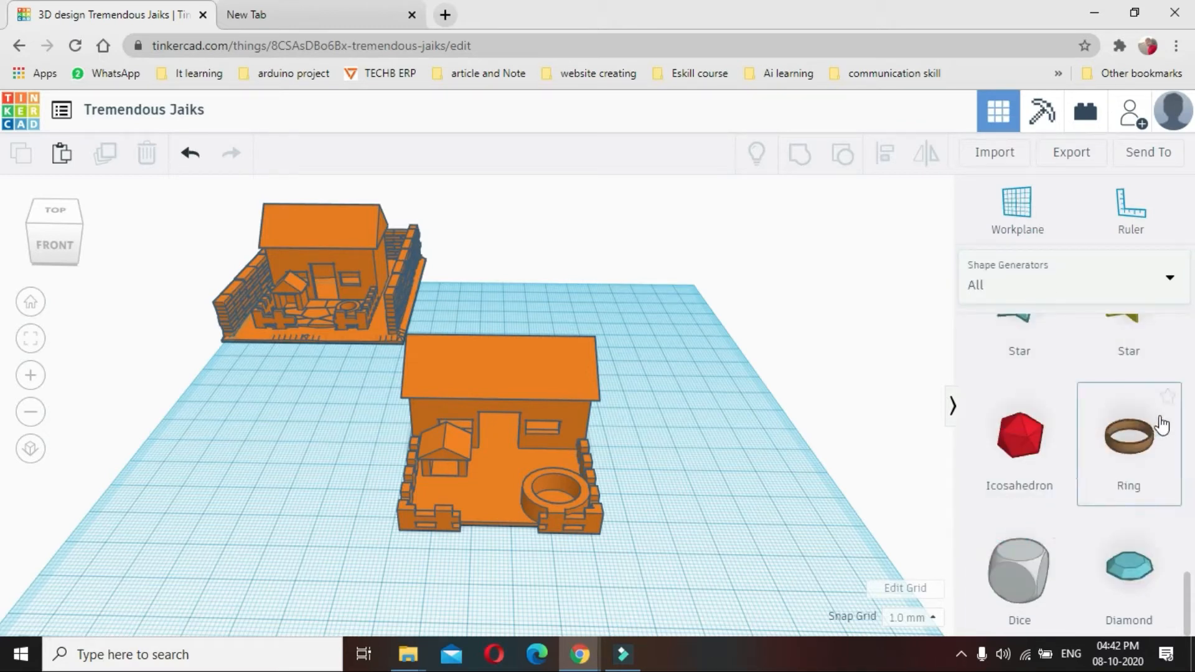
# - Add the Terrain shape from page 17 of the shape generators at the front of the house's yard
pyautogui.click(1165, 619)
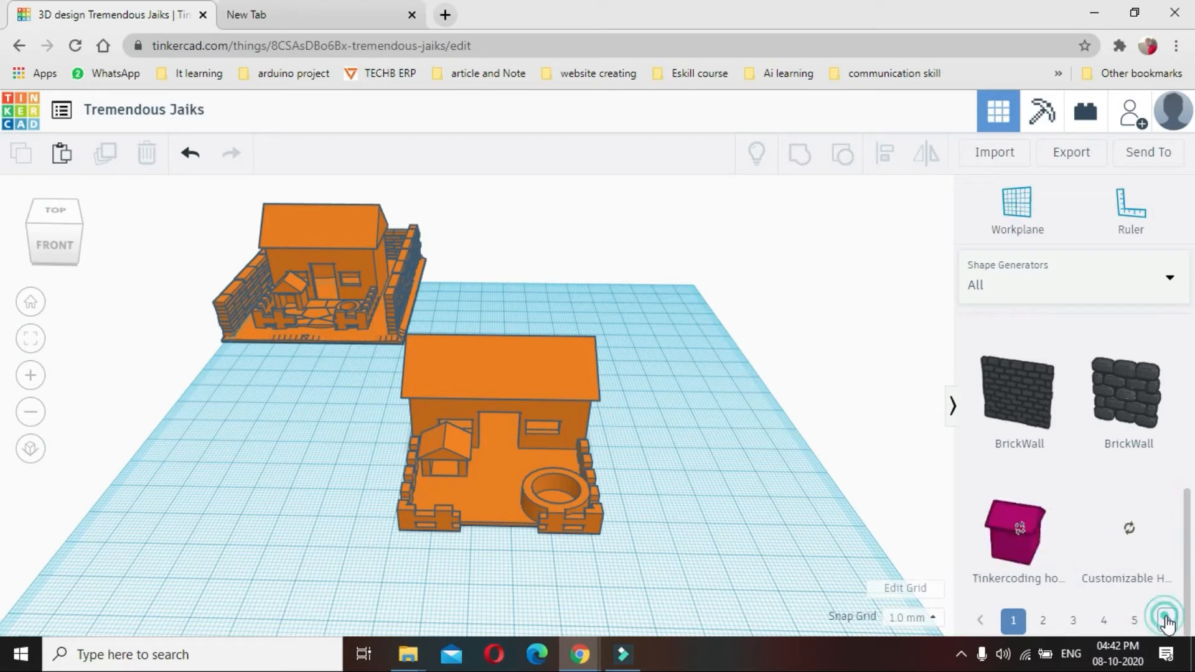
pyautogui.click(1166, 620)
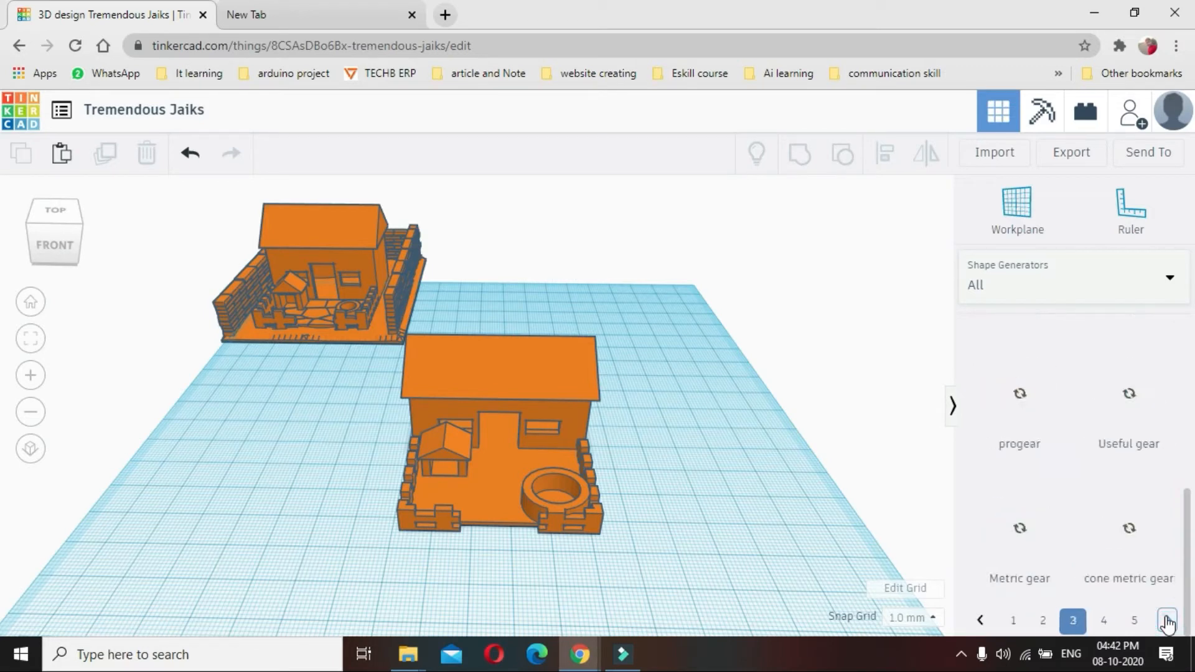
pyautogui.click(1165, 621)
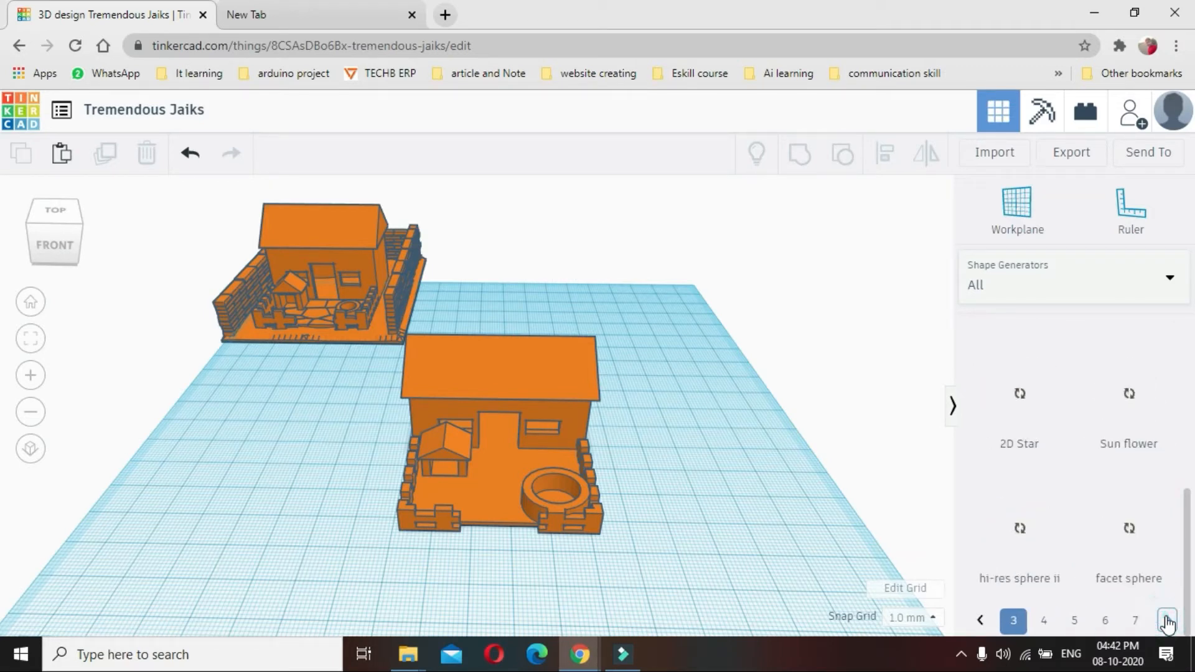
pyautogui.click(1166, 620)
pyautogui.click(1165, 620)
pyautogui.click(1166, 620)
pyautogui.click(1166, 620)
pyautogui.click(1166, 621)
pyautogui.click(1166, 620)
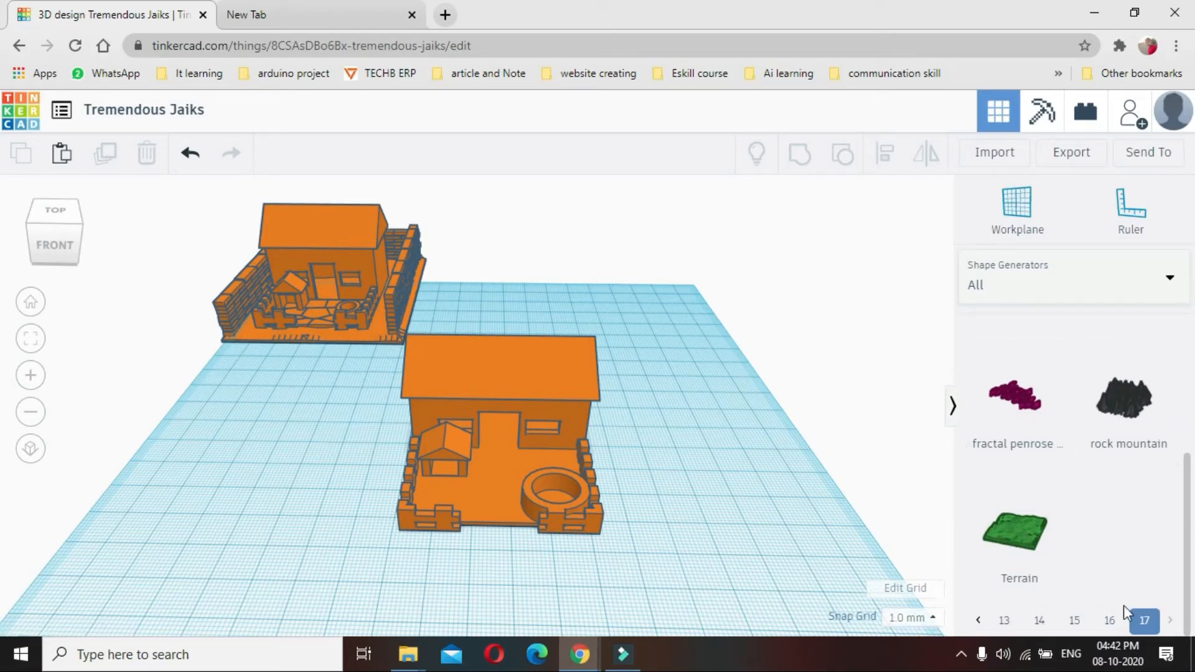
pyautogui.moveTo(1012, 555); pyautogui.dragTo(425, 549)
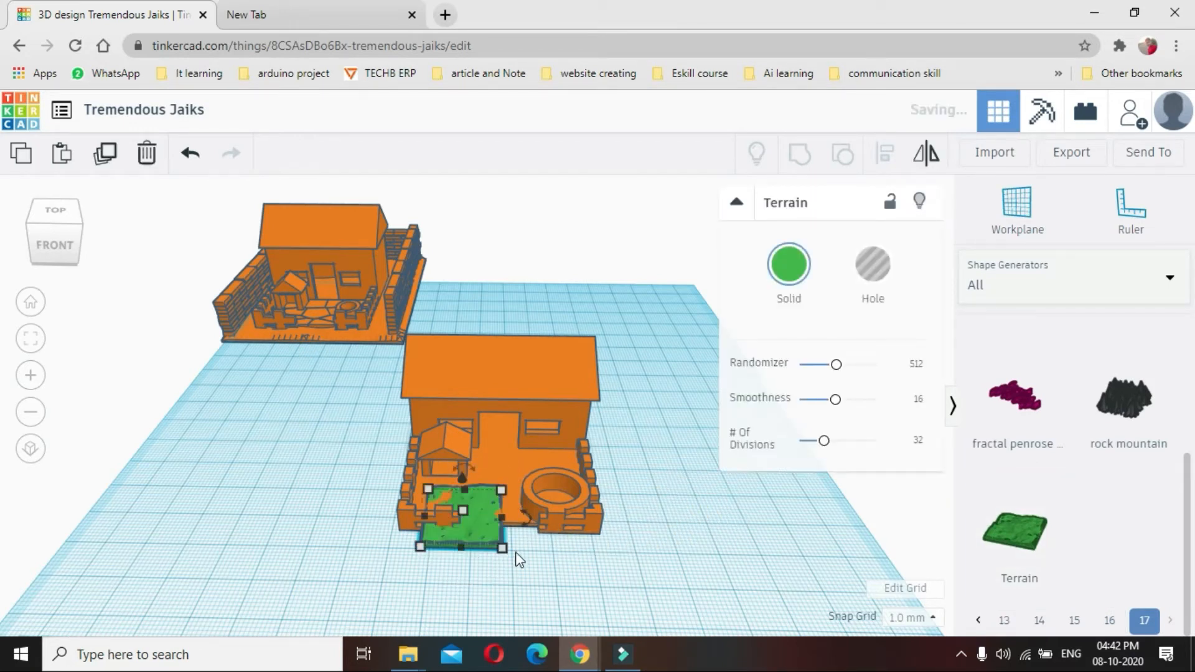
# - Resize and reposition the green terrain so it extends beneath the whole house and fenced yard
pyautogui.moveTo(502, 548); pyautogui.dragTo(733, 597)
pyautogui.moveTo(550, 554); pyautogui.dragTo(487, 529)
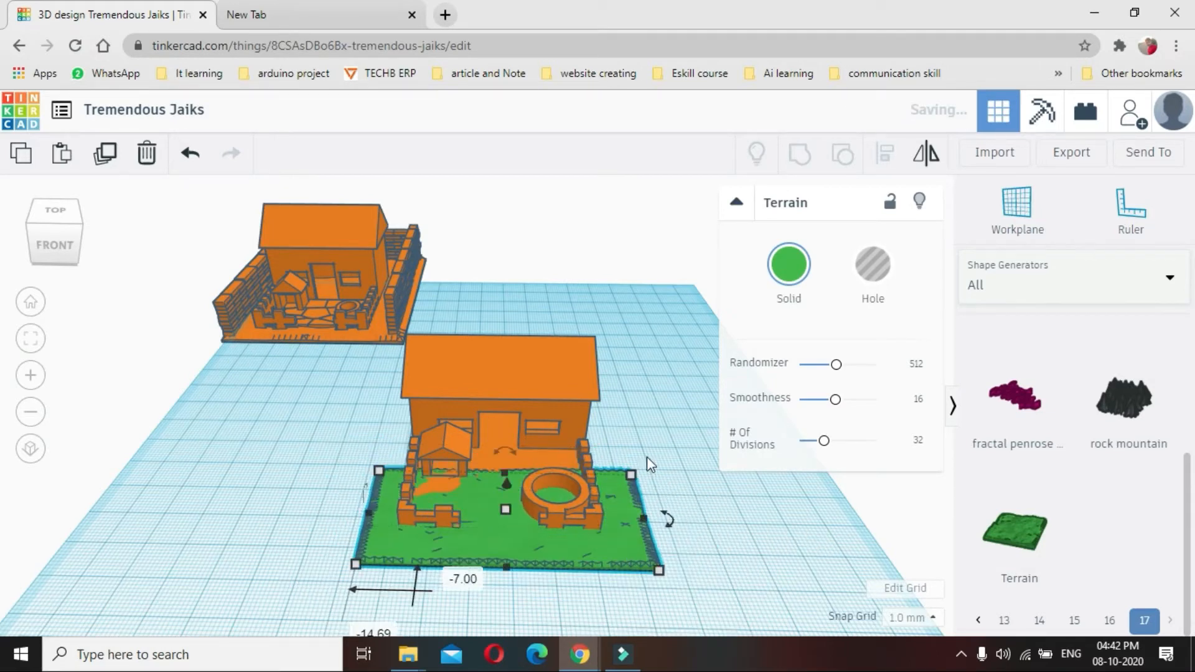
pyautogui.moveTo(632, 474); pyautogui.dragTo(619, 353)
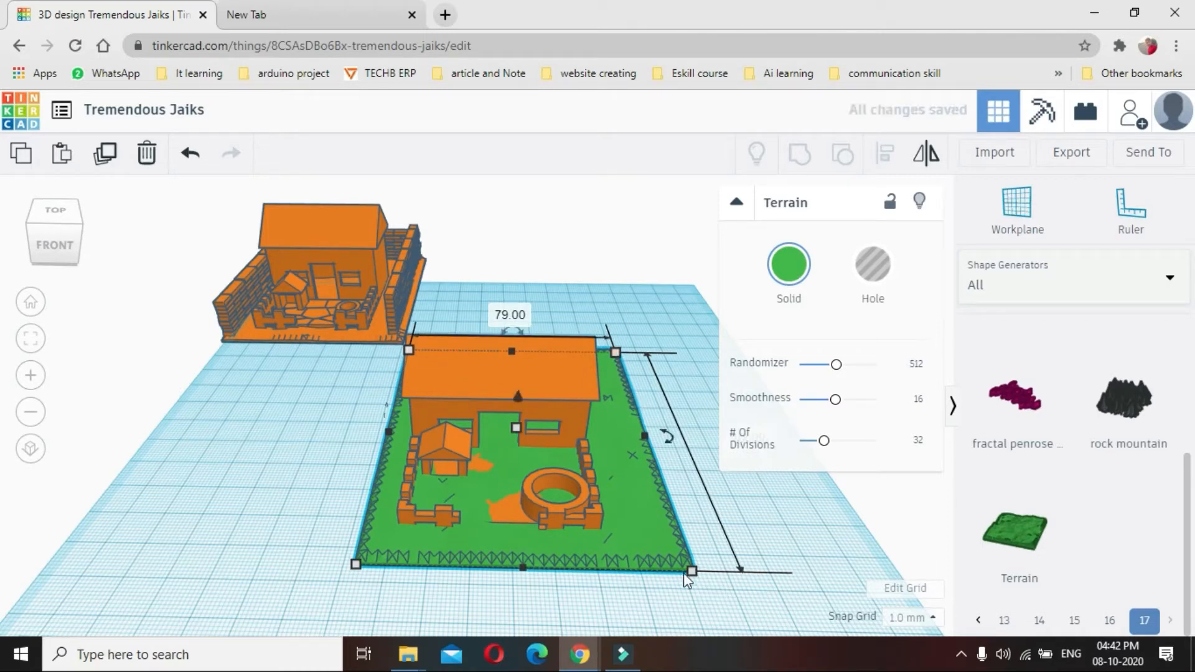
pyautogui.moveTo(691, 571); pyautogui.dragTo(653, 556)
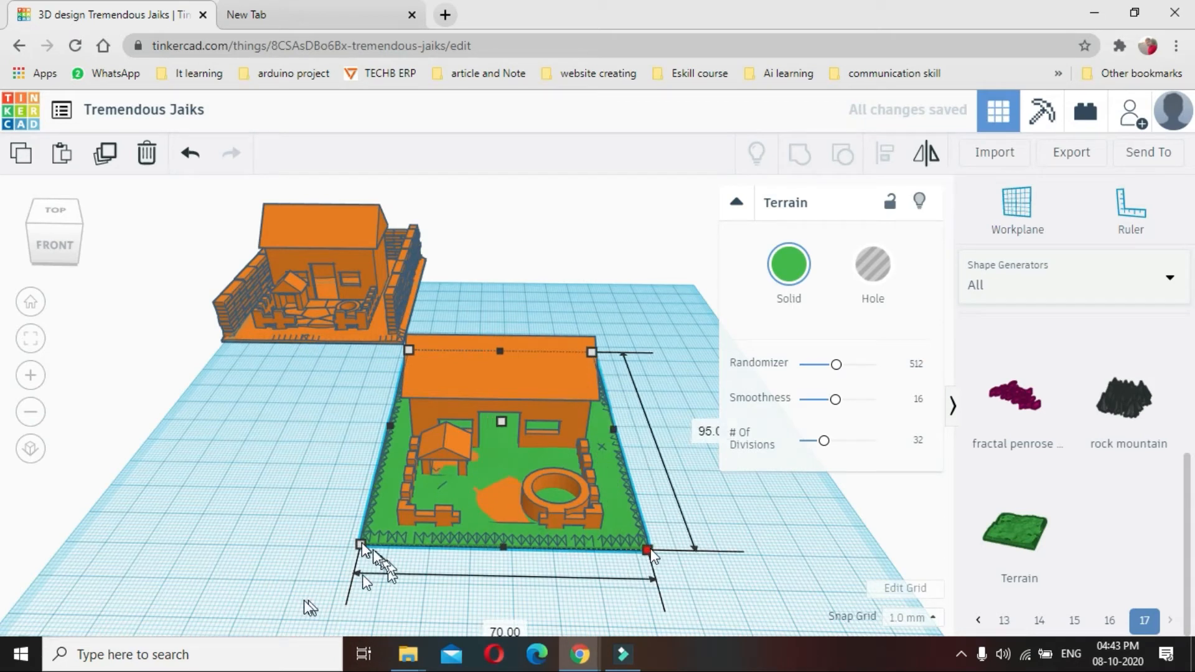
pyautogui.moveTo(359, 543); pyautogui.dragTo(344, 546)
pyautogui.click(688, 505)
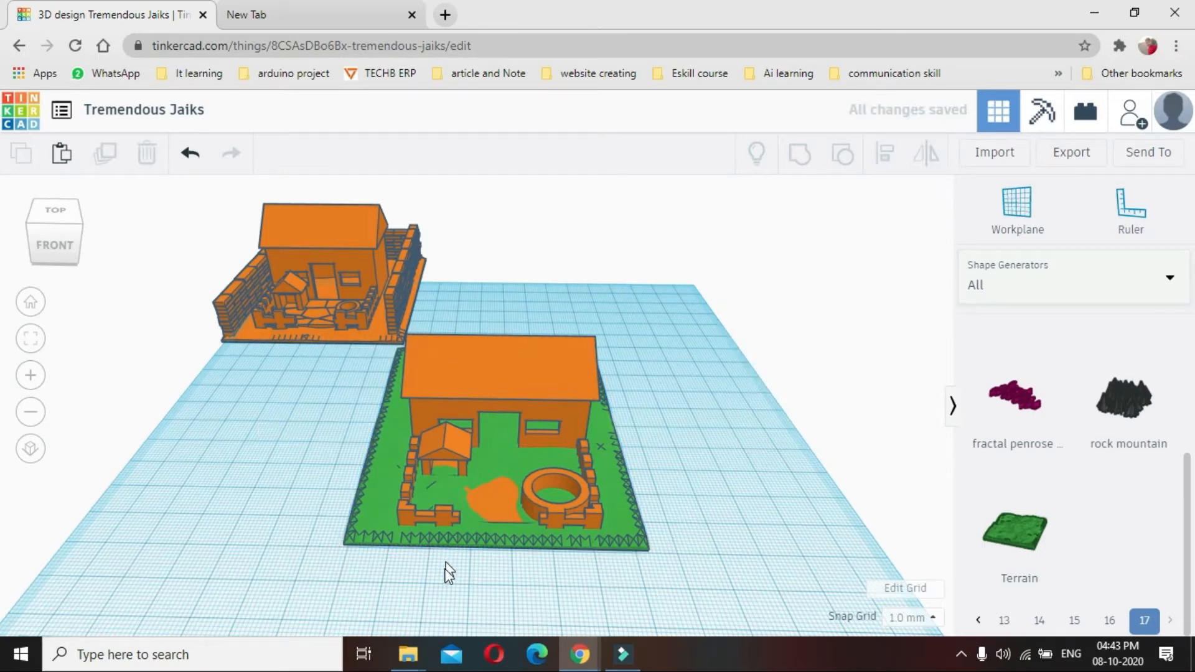
# - Shift the terrain forward so that it forms a border of ground around the house and yard
pyautogui.moveTo(453, 576); pyautogui.dragTo(625, 592, button='right')
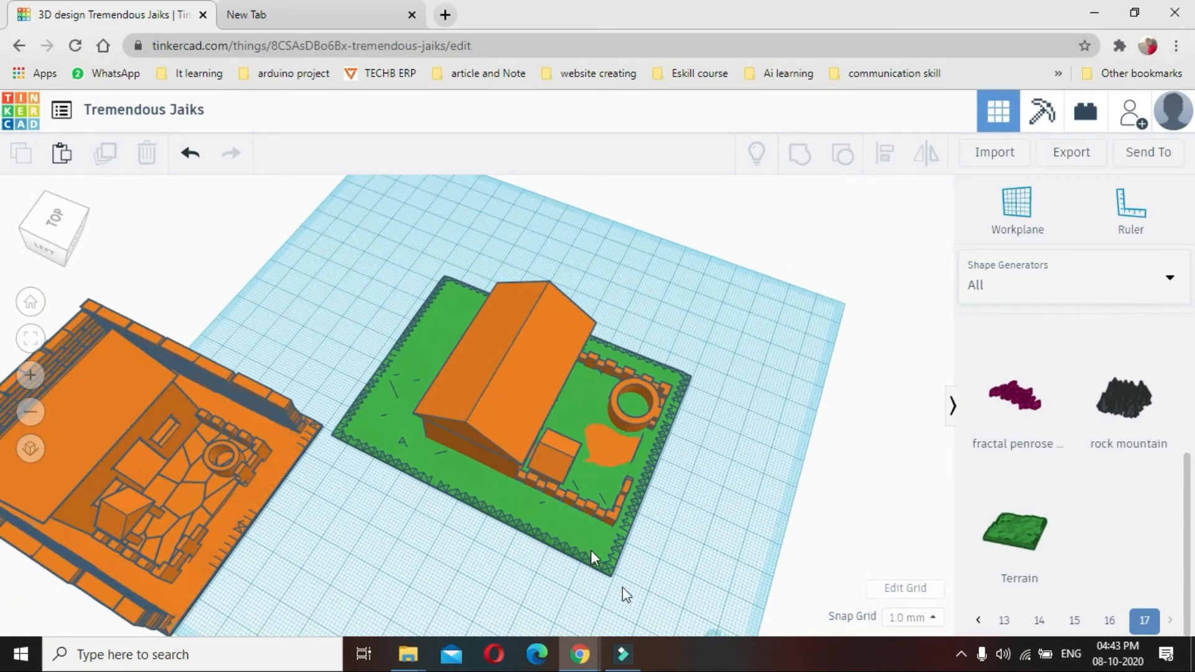
pyautogui.click(545, 522)
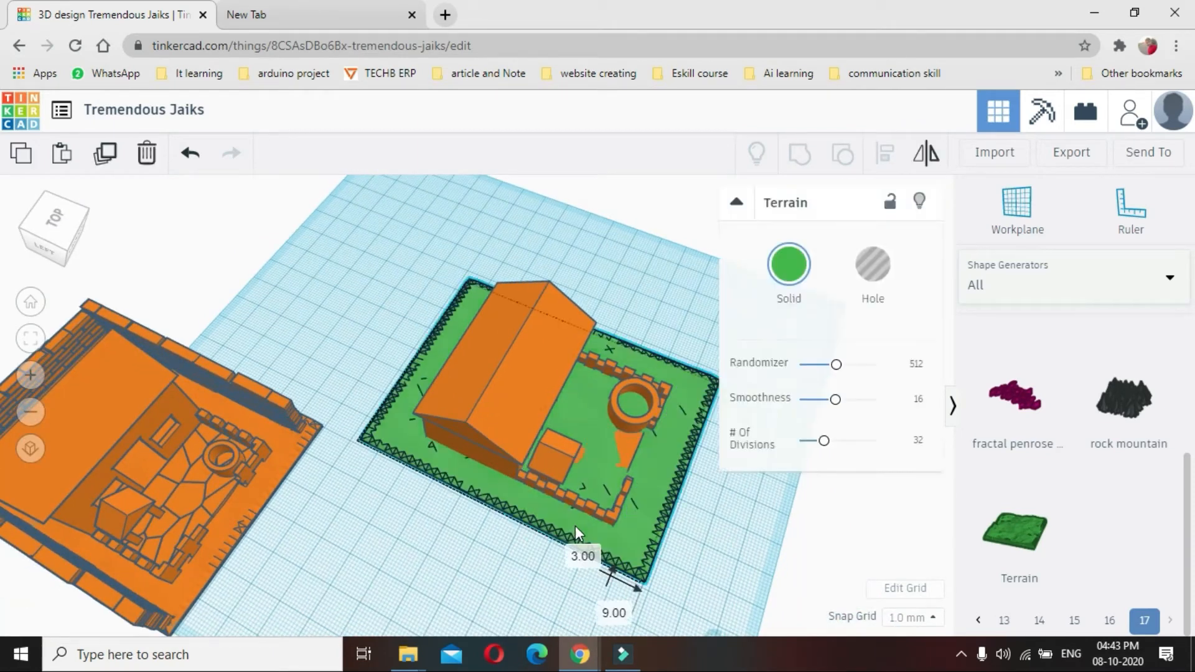
pyautogui.press('Right')
pyautogui.press('Right')
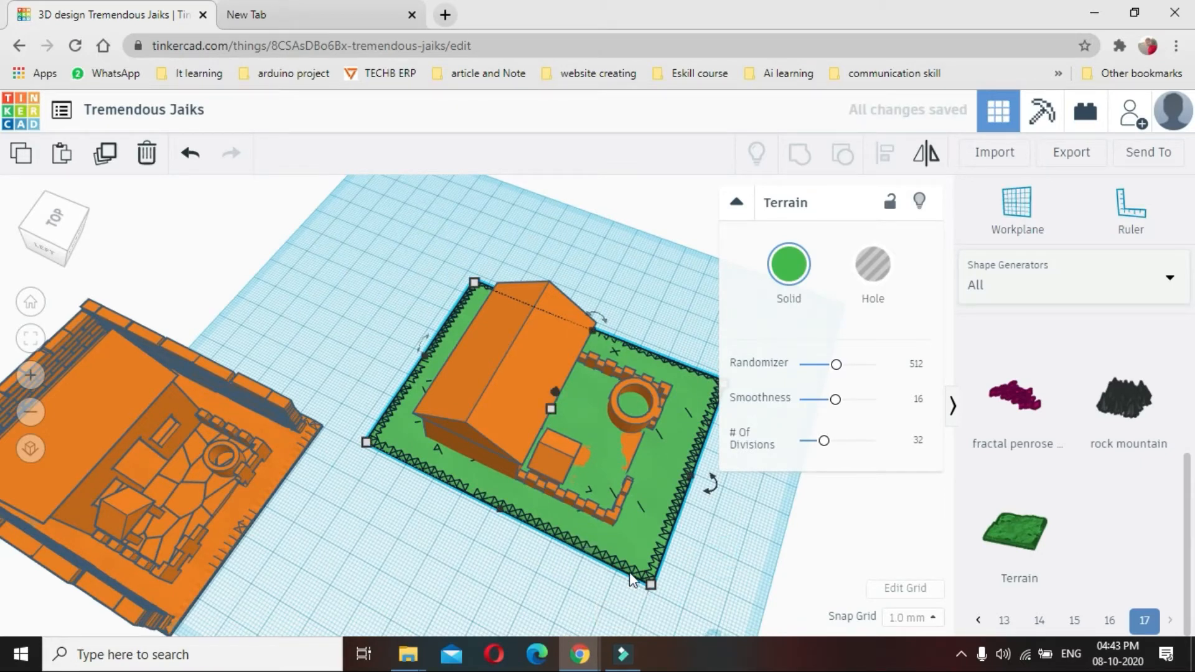
pyautogui.click(554, 585)
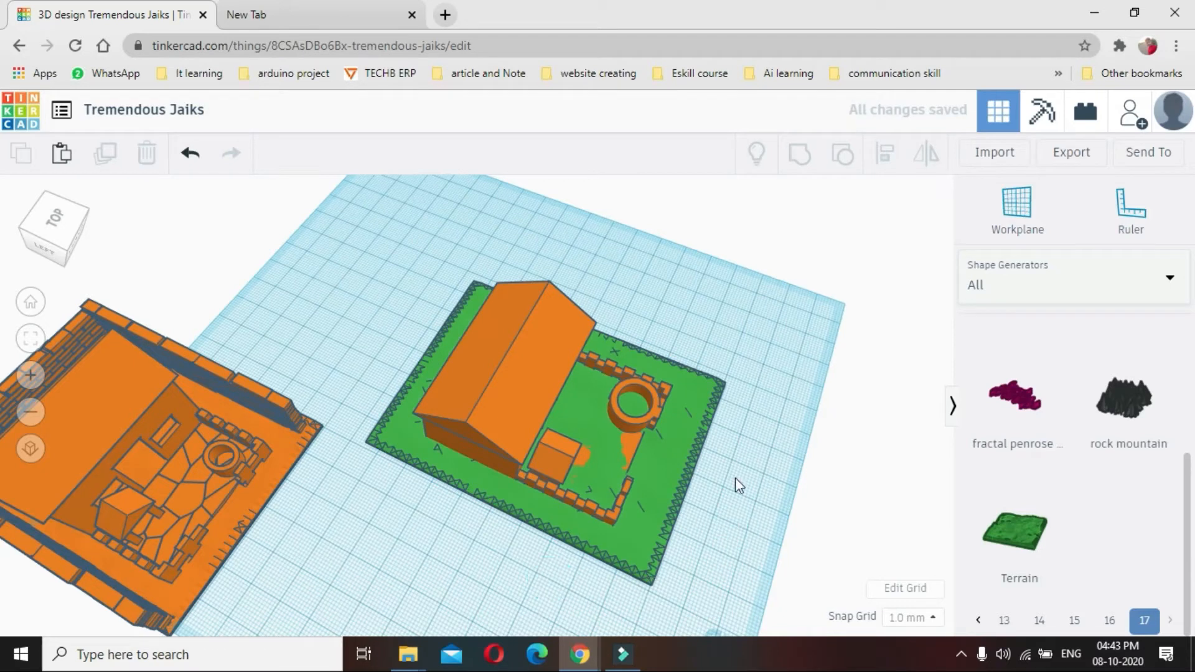
pyautogui.click(762, 390)
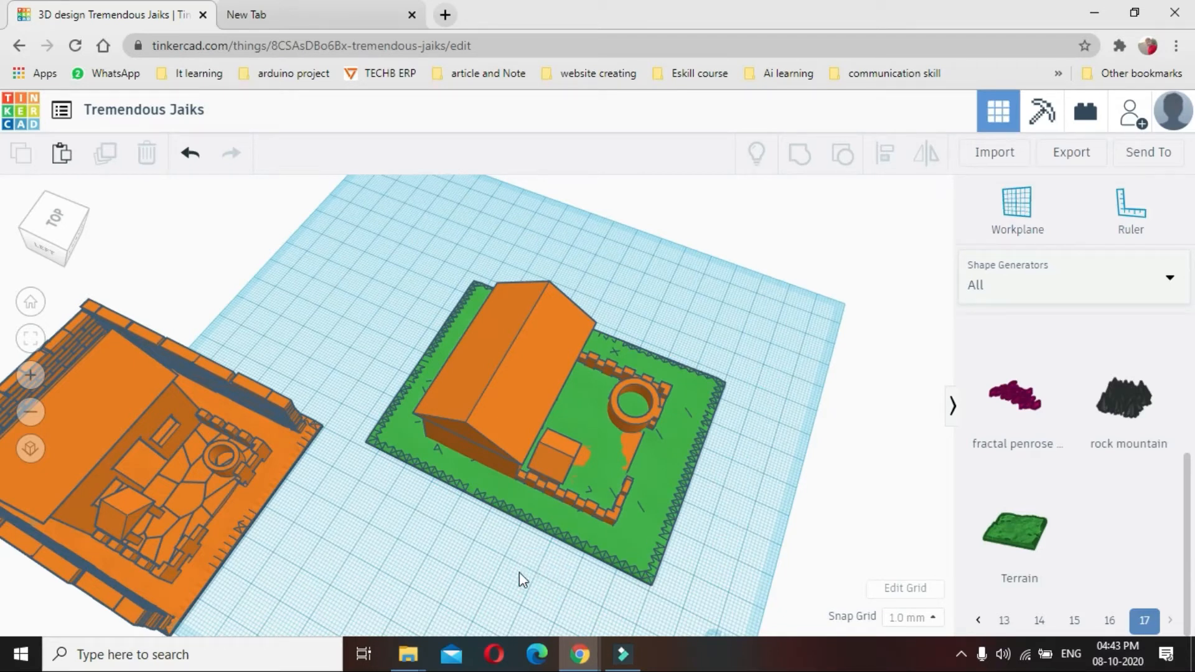
pyautogui.click(560, 233)
pyautogui.click(755, 333)
# - Select the terrain together with the house and align their centres across the width
pyautogui.moveTo(394, 480); pyautogui.dragTo(382, 361, button='right')
pyautogui.moveTo(278, 382); pyautogui.dragTo(195, 435, button='right')
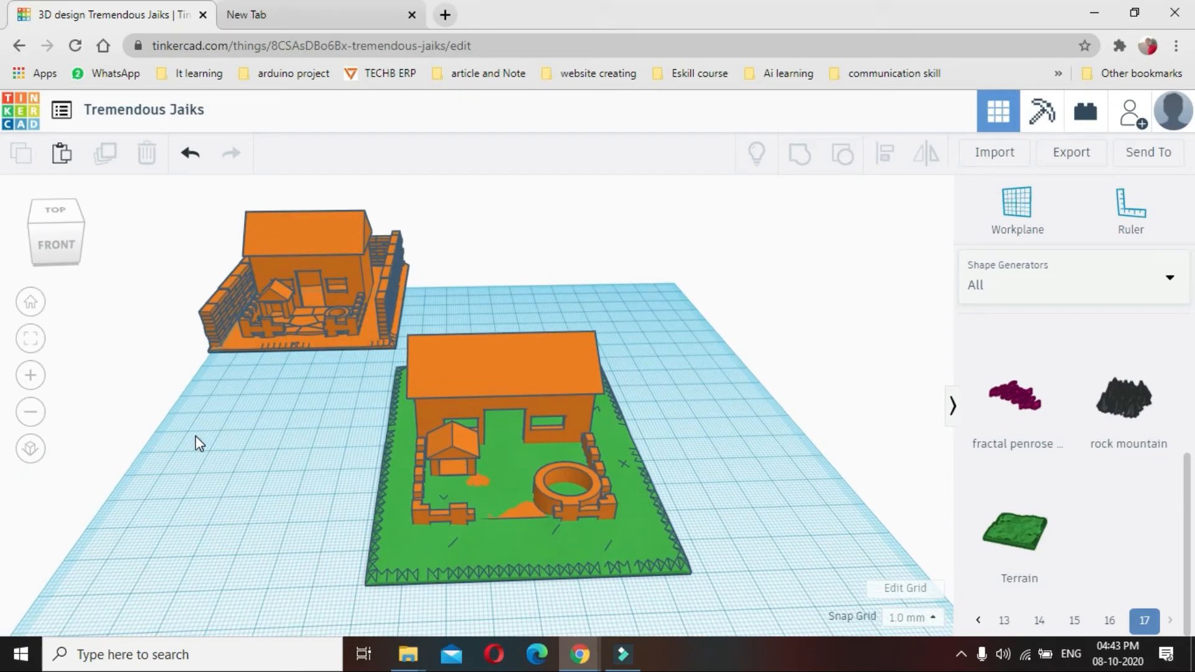
pyautogui.moveTo(195, 436); pyautogui.dragTo(200, 539, button='right')
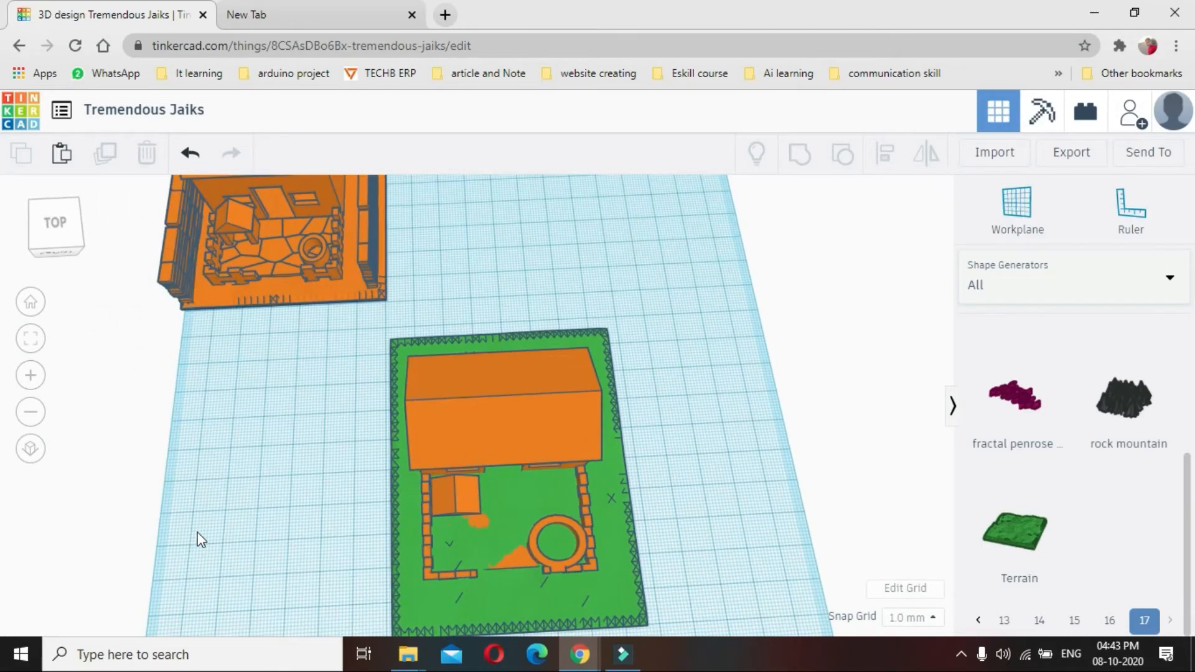
pyautogui.click(462, 603)
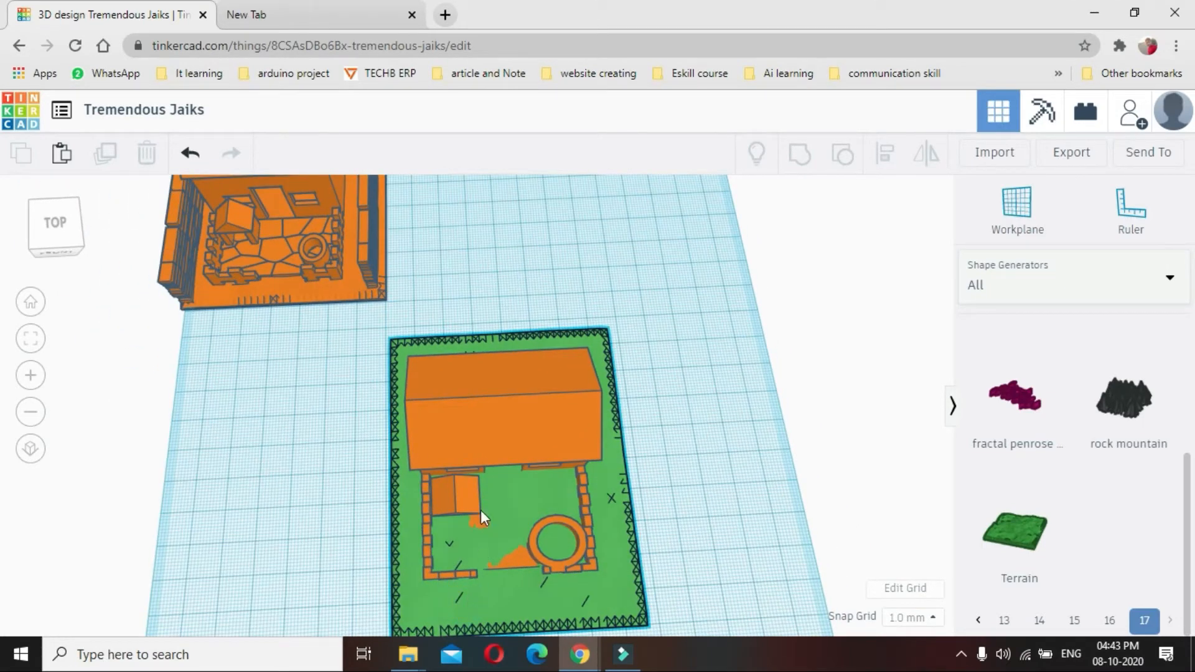
pyautogui.keyDown('shift'); pyautogui.click(522, 426); pyautogui.keyUp('shift')
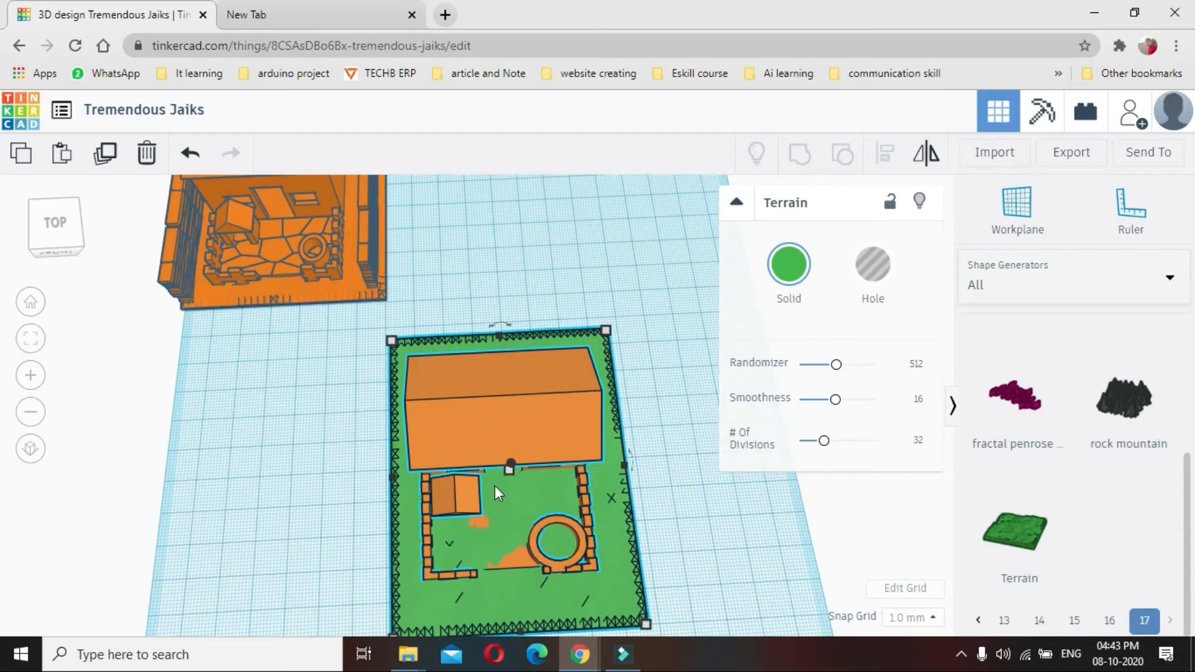
pyautogui.click(884, 152)
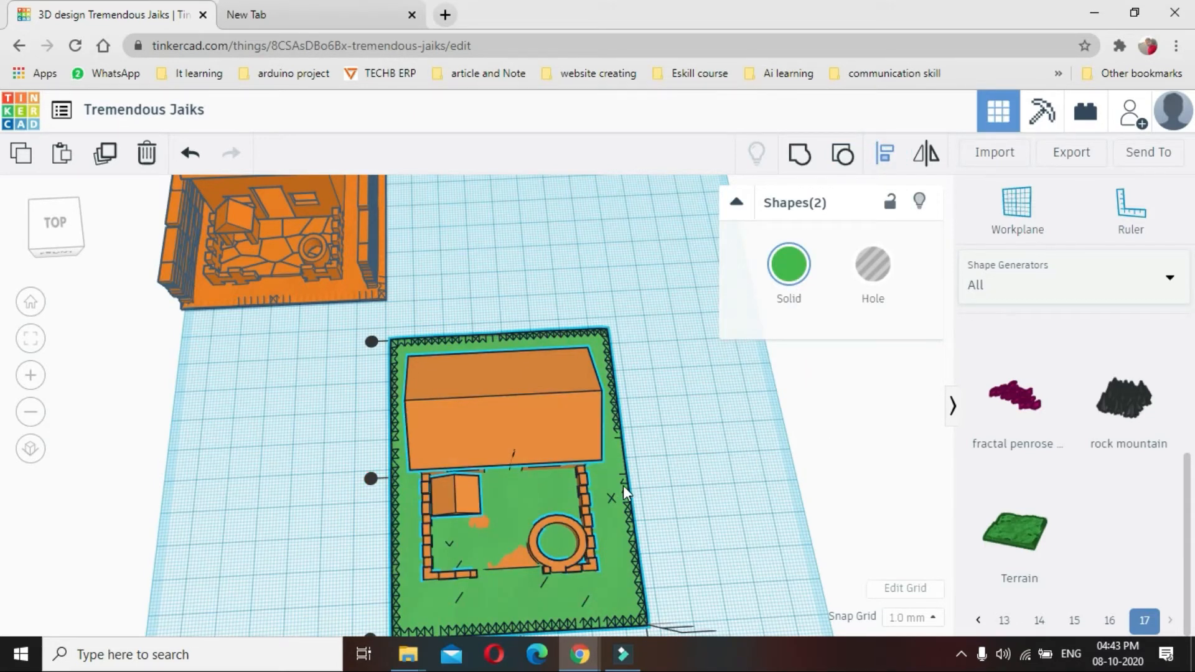
pyautogui.scroll(-3, 623, 485)
pyautogui.click(511, 596)
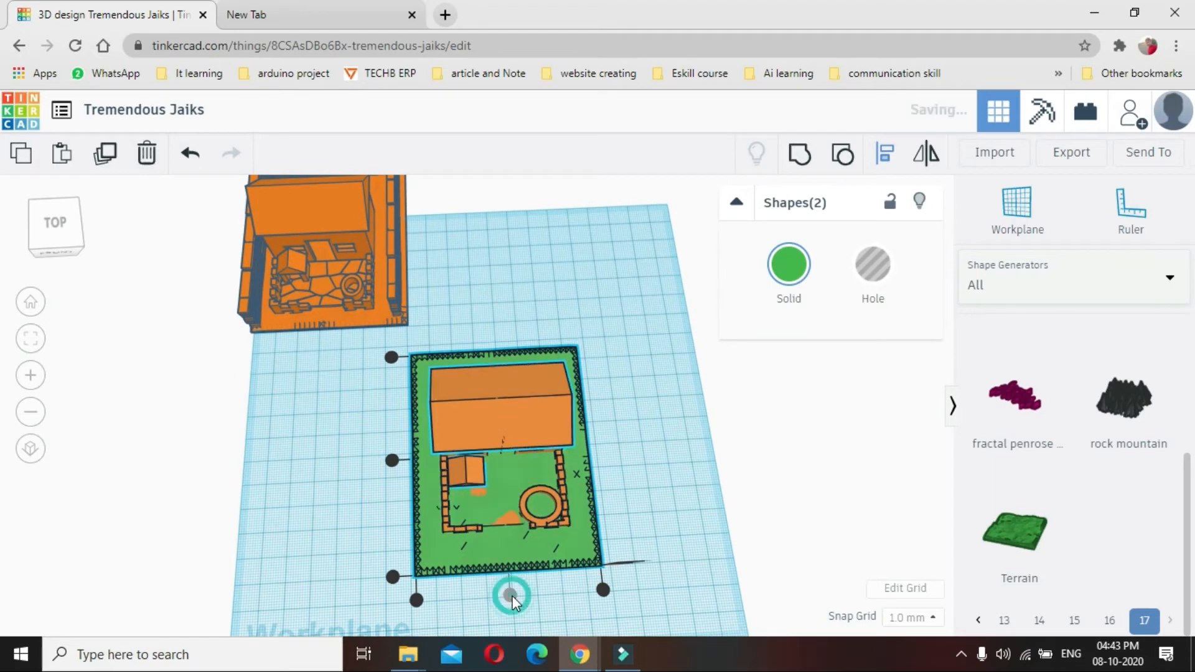
pyautogui.click(647, 440)
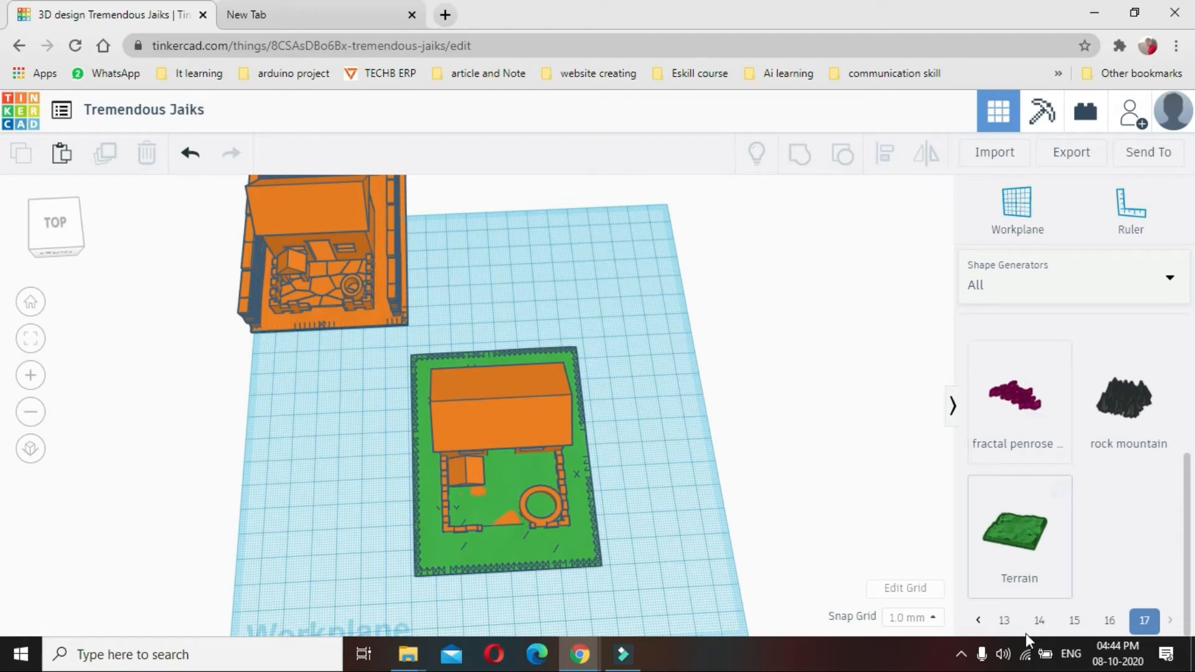
# - Add the rectangular-brick BrickWall from page 1 of the shape generators at the terrain's back edge
pyautogui.click(978, 620)
pyautogui.click(979, 621)
pyautogui.click(978, 620)
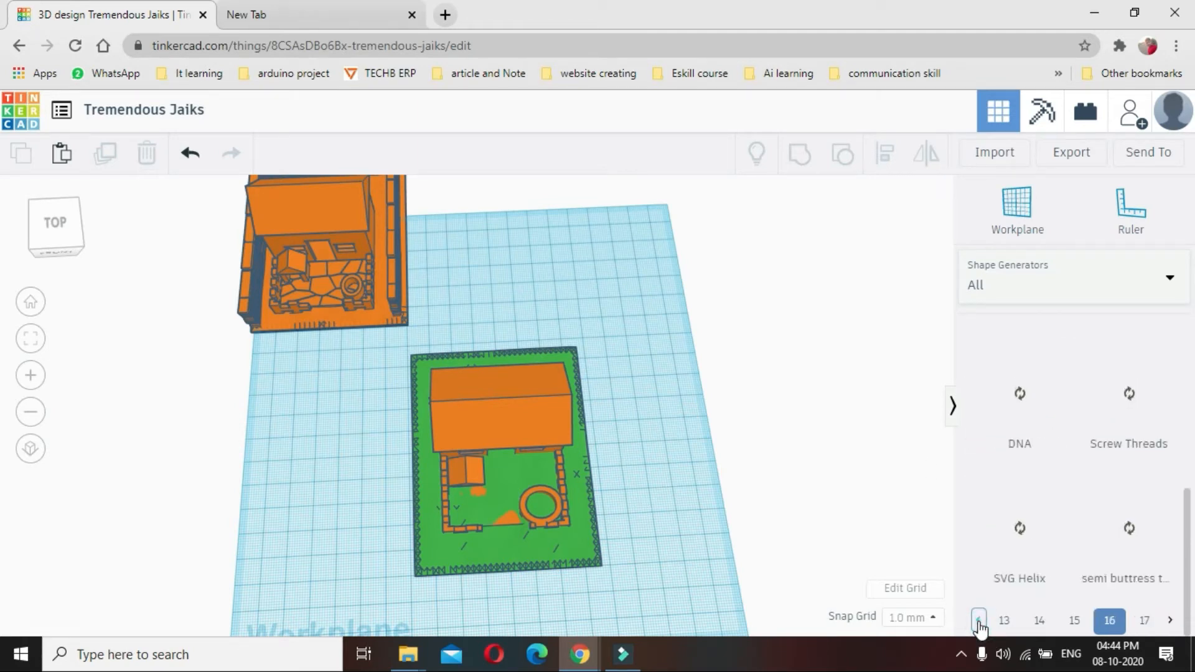
pyautogui.click(978, 621)
pyautogui.click(979, 621)
pyautogui.click(979, 620)
pyautogui.click(978, 621)
pyautogui.click(978, 621)
pyautogui.click(979, 621)
pyautogui.click(978, 620)
pyautogui.click(978, 621)
pyautogui.click(978, 620)
pyautogui.click(978, 620)
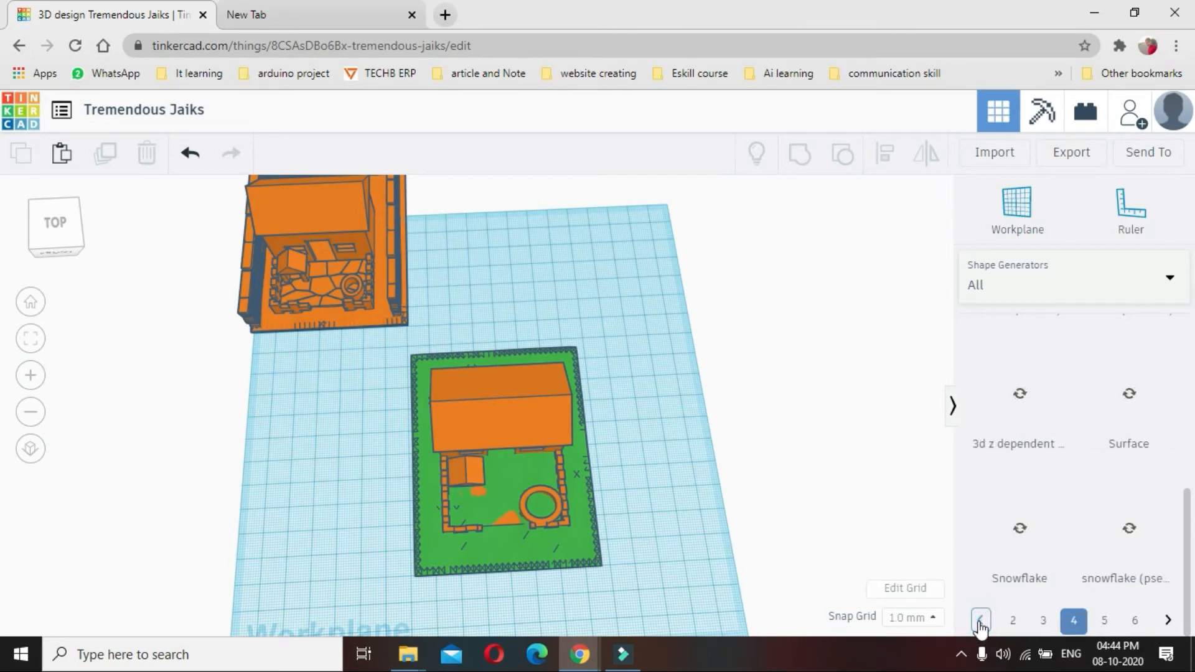
pyautogui.click(980, 620)
pyautogui.click(979, 621)
pyautogui.click(980, 620)
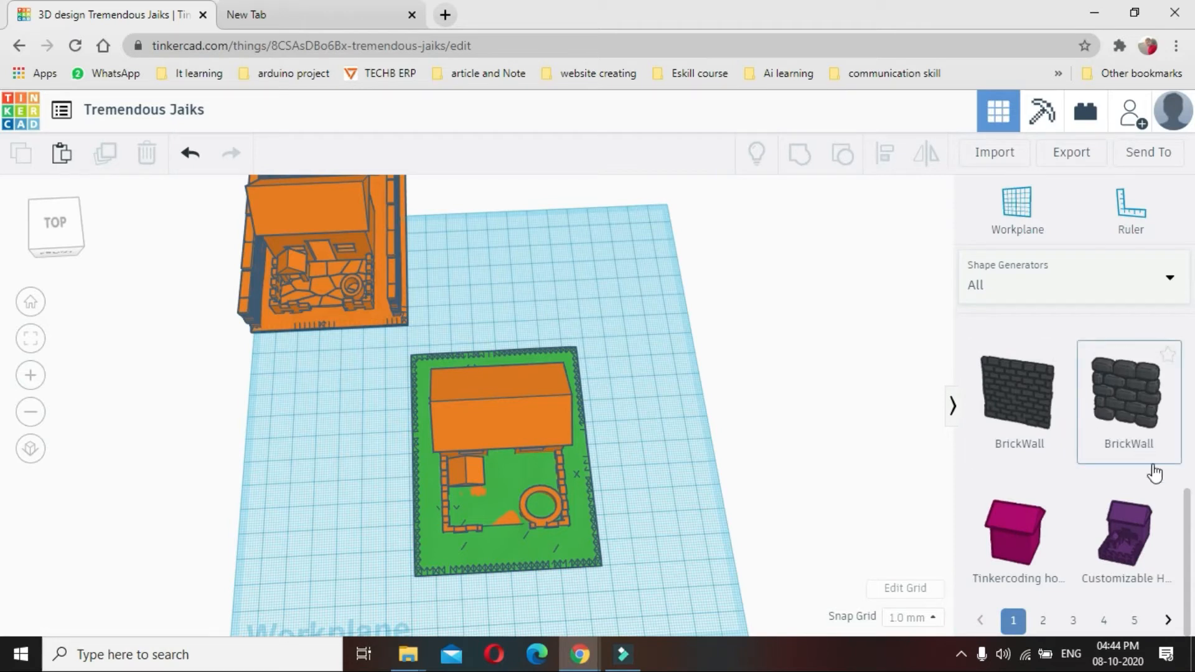
pyautogui.moveTo(1056, 428); pyautogui.dragTo(417, 365)
# - Stretch the brick wall along the terrain's back edge to about 70 mm wide and lower its height to about 19 mm
pyautogui.moveTo(509, 370); pyautogui.dragTo(572, 353)
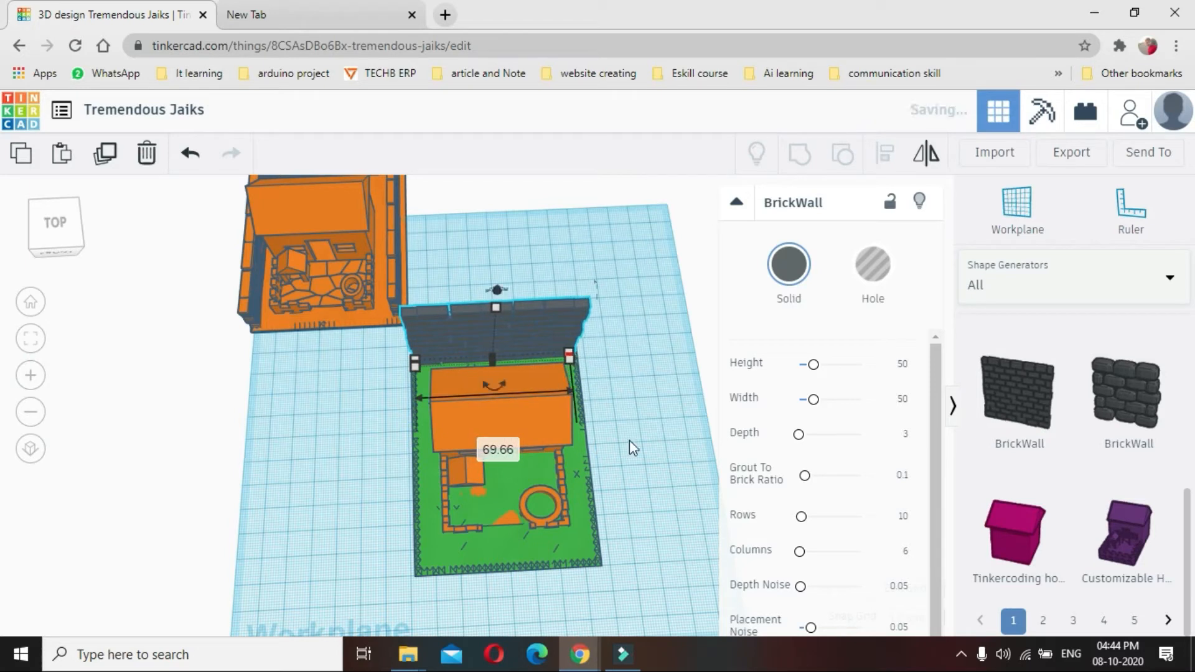
pyautogui.moveTo(496, 307); pyautogui.dragTo(502, 346)
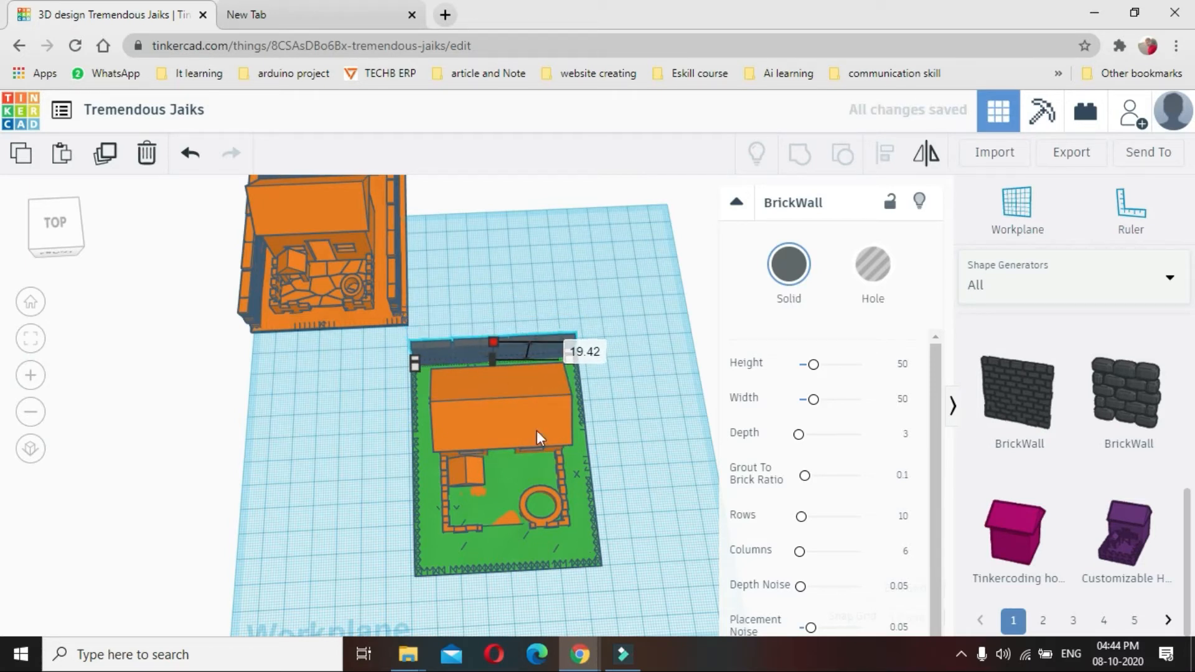
# - Add a second rectangular-brick BrickWall from the shape generators beside the right side of the house
pyautogui.click(341, 566)
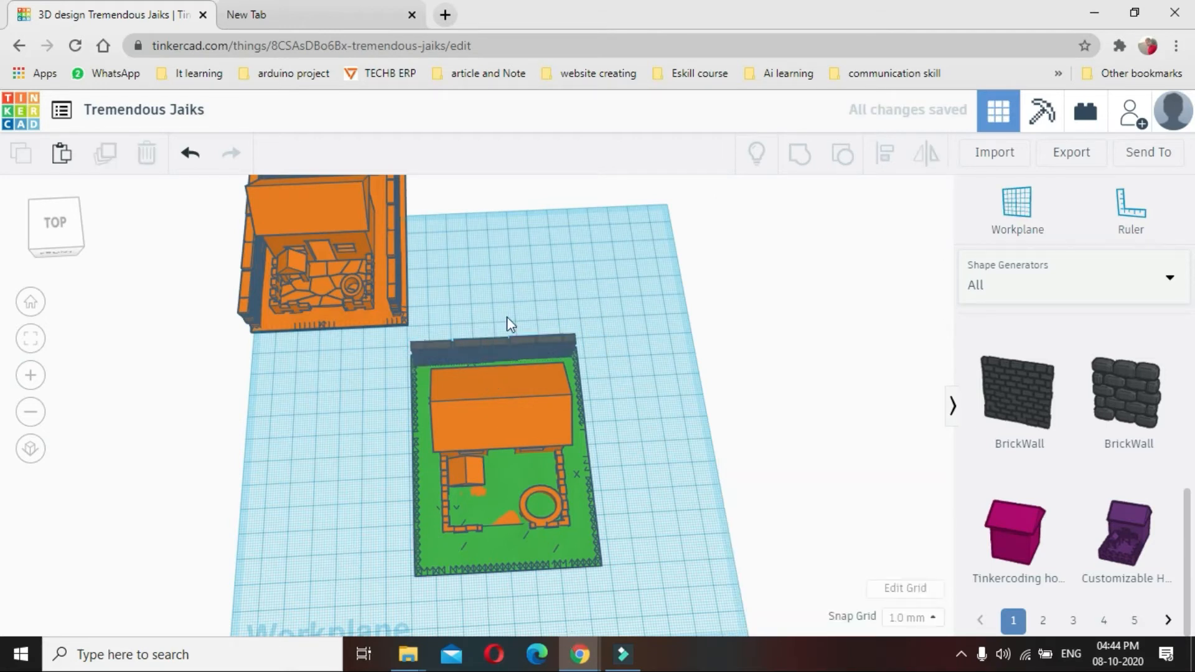
pyautogui.click(304, 462)
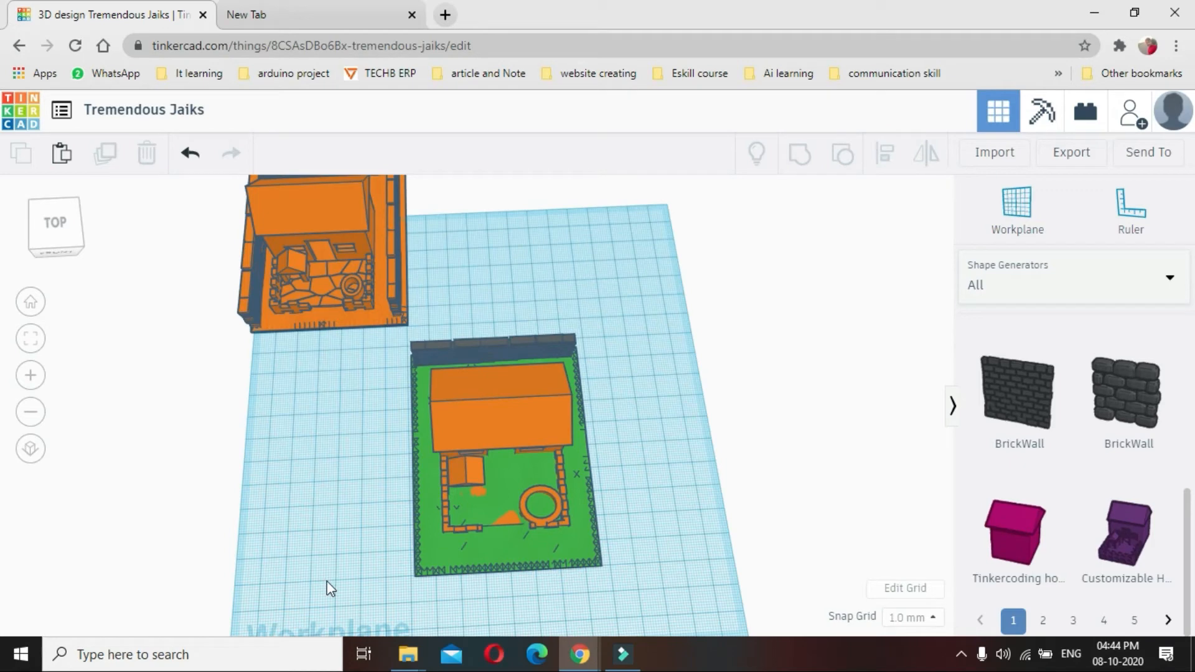
pyautogui.moveTo(481, 598); pyautogui.dragTo(755, 541, button='right')
pyautogui.moveTo(437, 496); pyautogui.dragTo(749, 499, button='right')
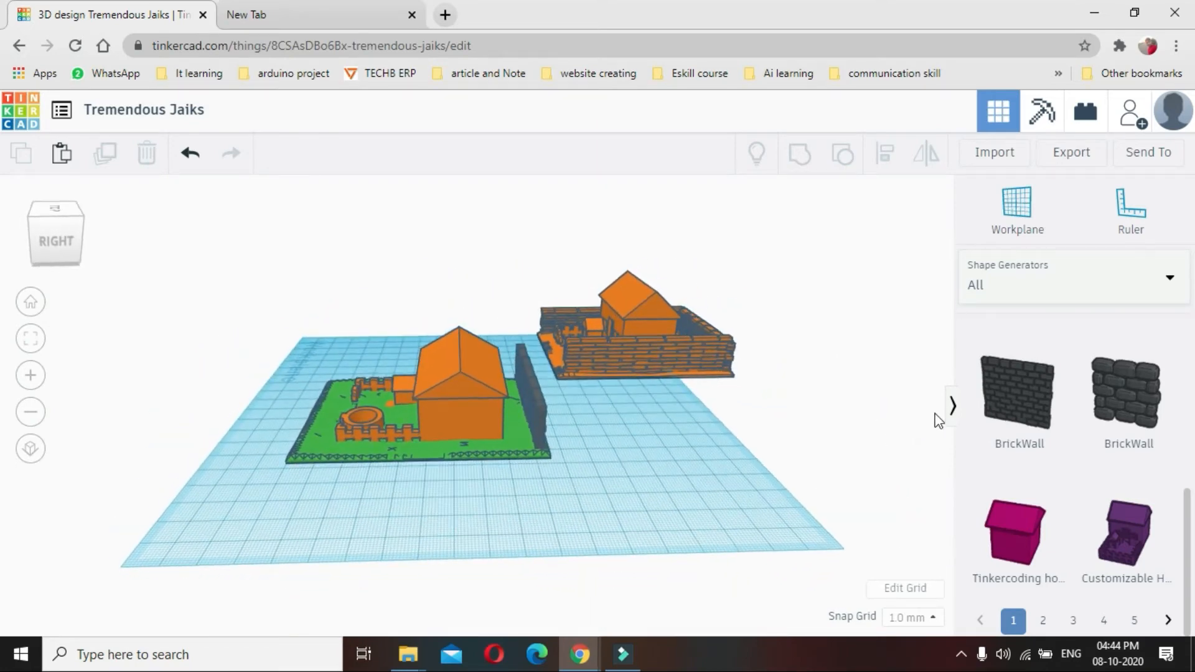
pyautogui.click(1000, 399)
pyautogui.moveTo(588, 461); pyautogui.dragTo(539, 481)
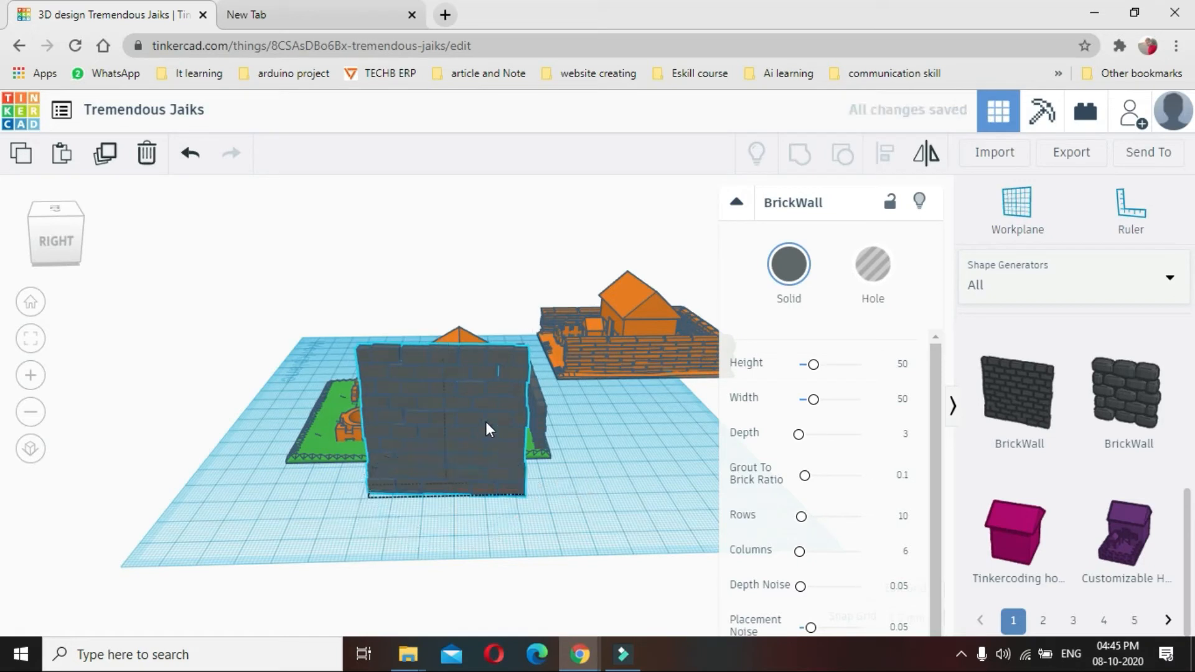
# - Move the new brick wall against the house's right side and lower its height to about 18 mm
pyautogui.moveTo(457, 378); pyautogui.dragTo(494, 410)
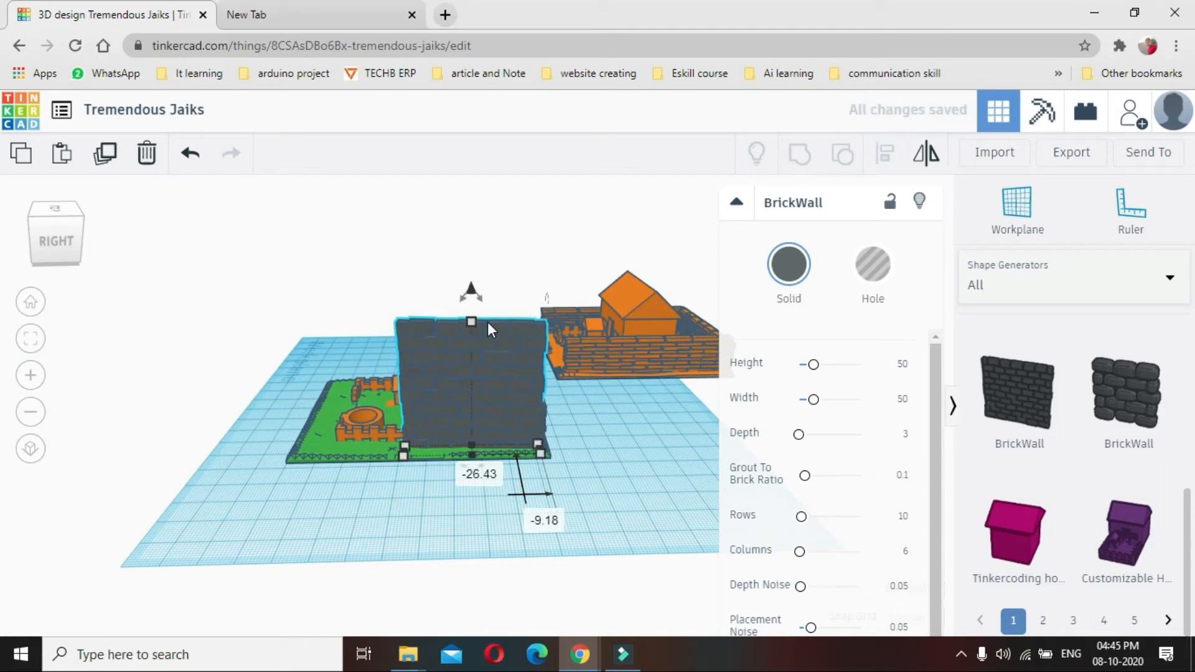
pyautogui.moveTo(473, 322); pyautogui.dragTo(478, 407)
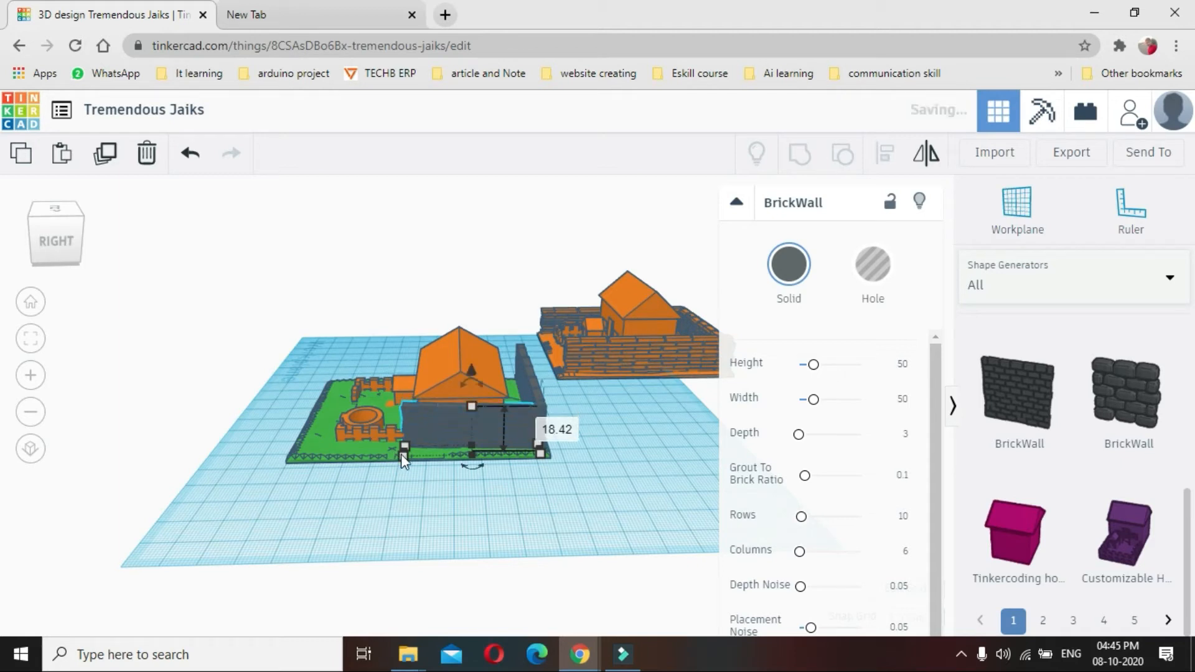
pyautogui.click(427, 523)
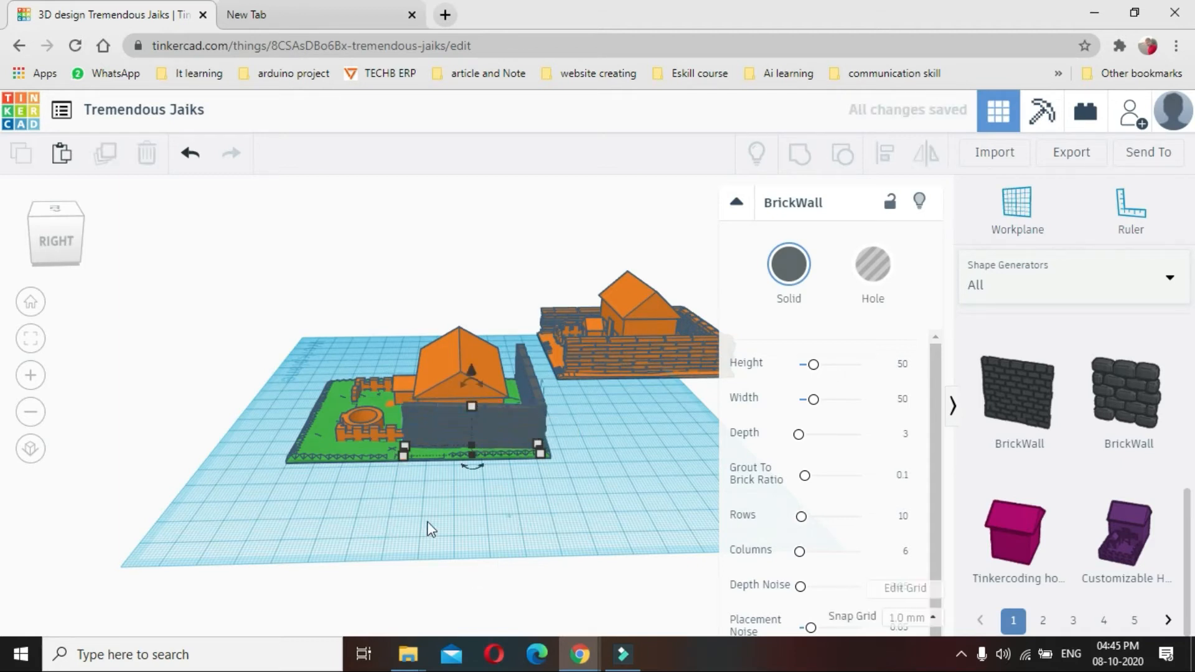
# - Shift the side brick wall to the terrain's right edge and lengthen it forward to about 86 mm
pyautogui.moveTo(373, 554); pyautogui.dragTo(545, 482, button='right')
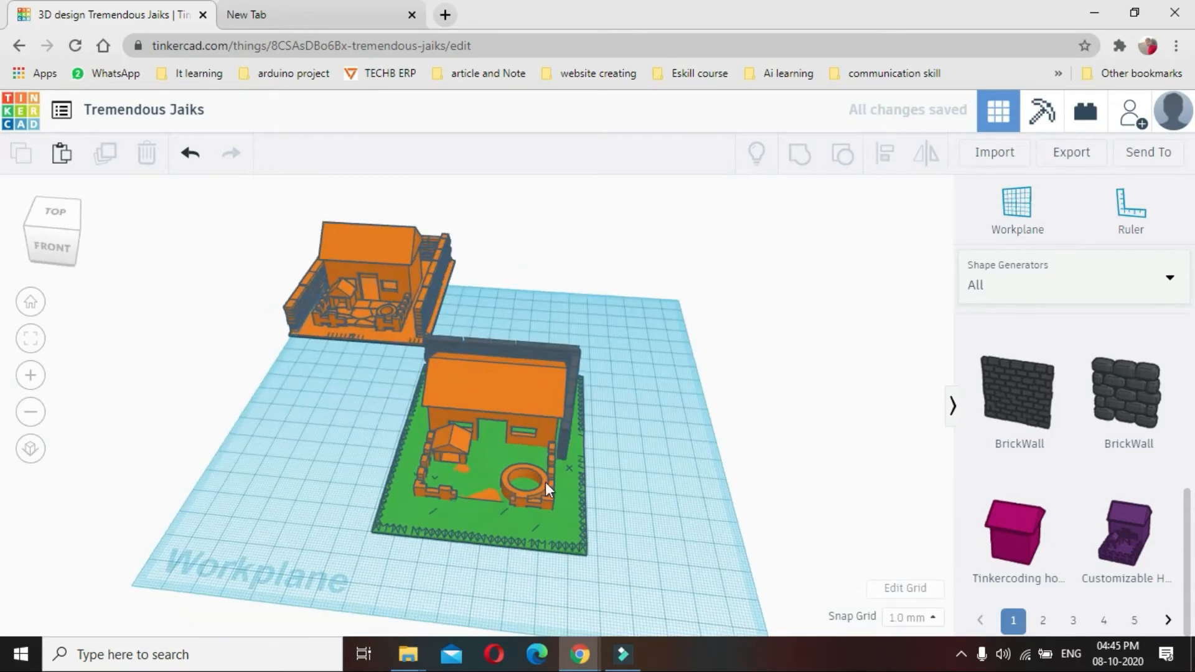
pyautogui.click(562, 443)
pyautogui.moveTo(563, 443); pyautogui.dragTo(633, 424)
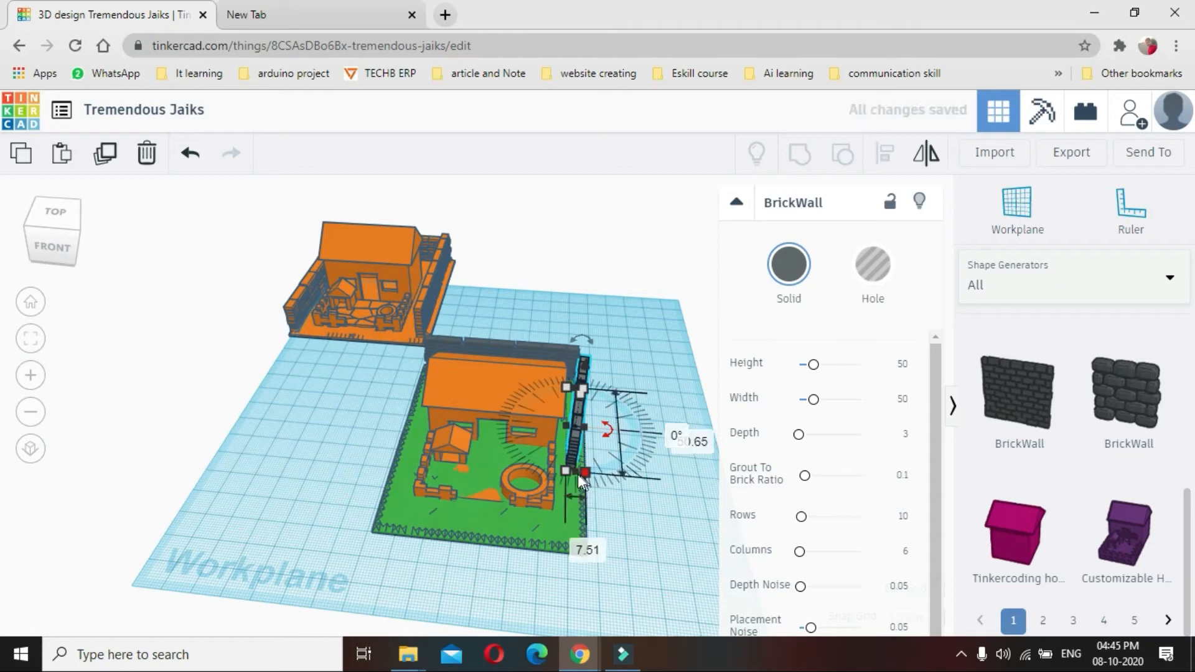
pyautogui.moveTo(575, 471); pyautogui.dragTo(587, 550)
pyautogui.moveTo(592, 339); pyautogui.dragTo(591, 343)
pyautogui.click(583, 339)
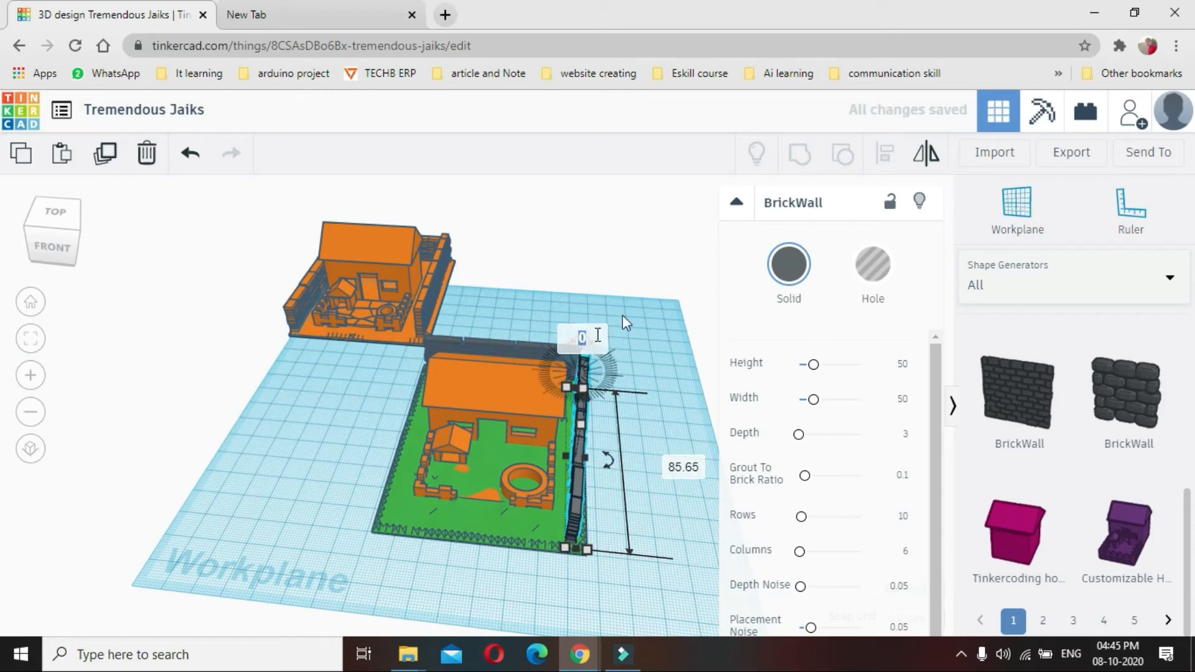
pyautogui.click(590, 604)
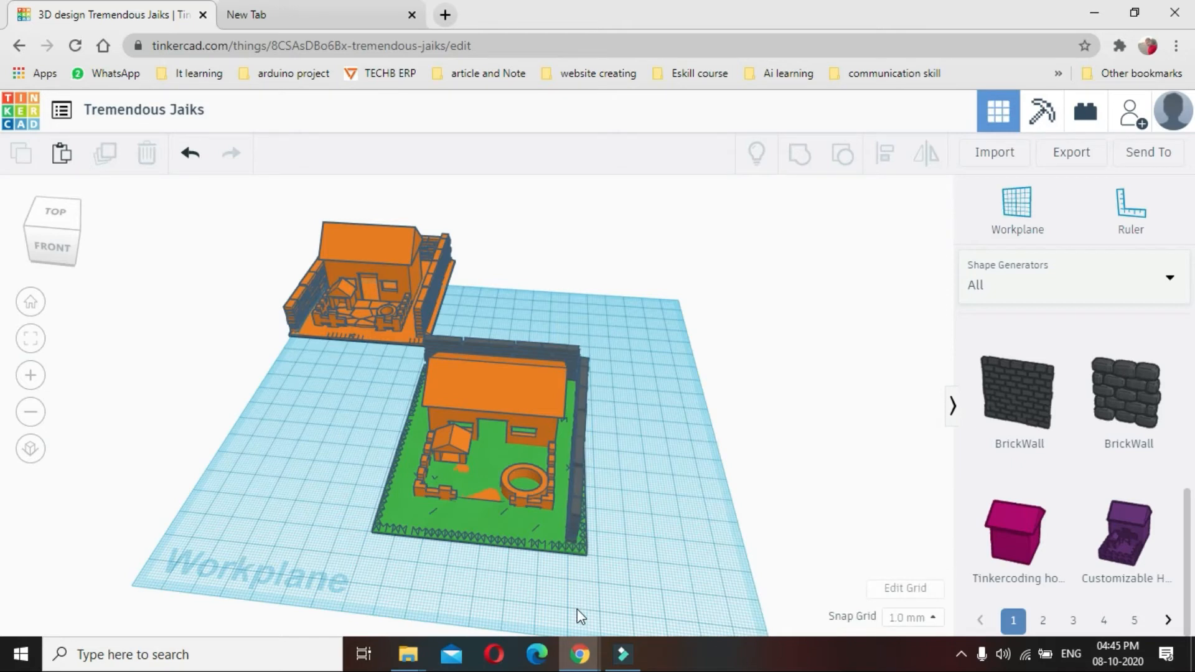
# - Reposition the right-hand brick wall and stretch it to 93 mm along the terrain's side
pyautogui.moveTo(649, 597); pyautogui.dragTo(280, 560, button='right')
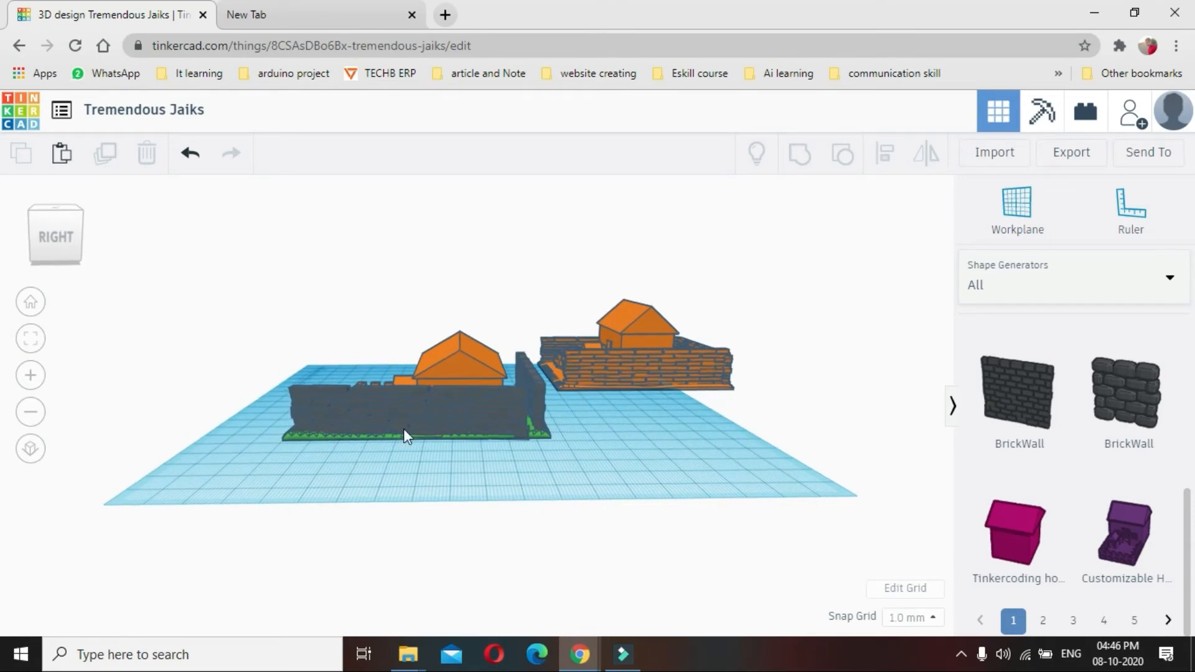
pyautogui.moveTo(472, 413)
pyautogui.mouseDown()
pyautogui.moveTo(491, 413)
pyautogui.moveTo(473, 418)
pyautogui.moveTo(470, 405)
pyautogui.mouseUp()
pyautogui.moveTo(322, 430); pyautogui.dragTo(290, 441)
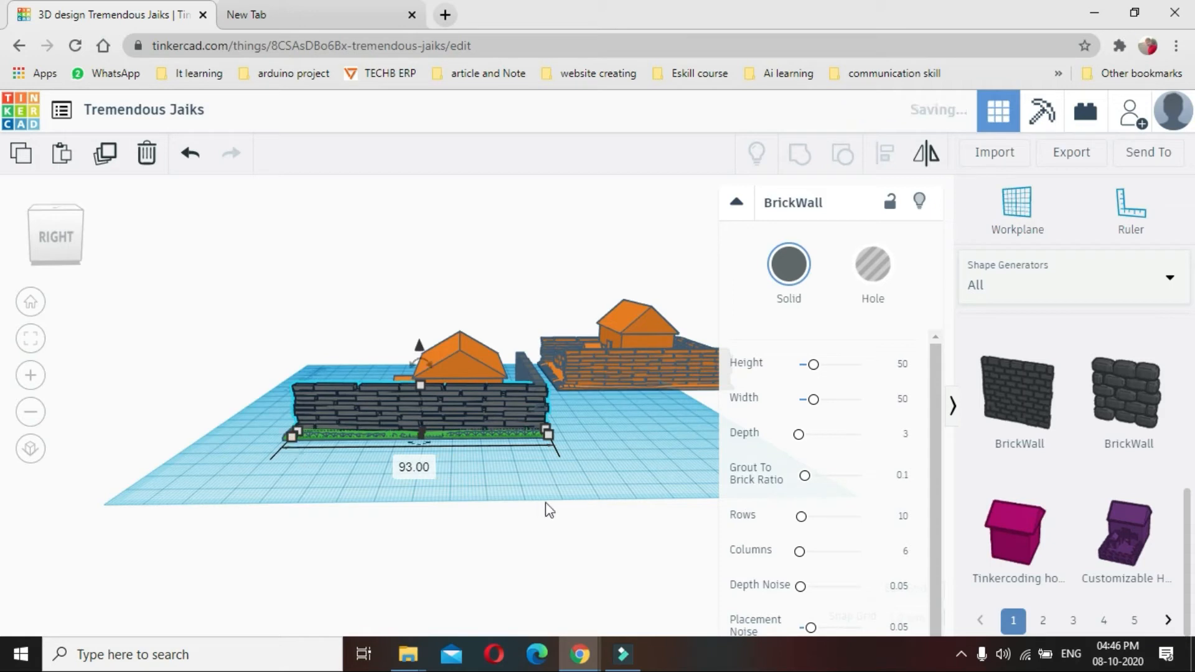
pyautogui.click(590, 450)
pyautogui.click(428, 492)
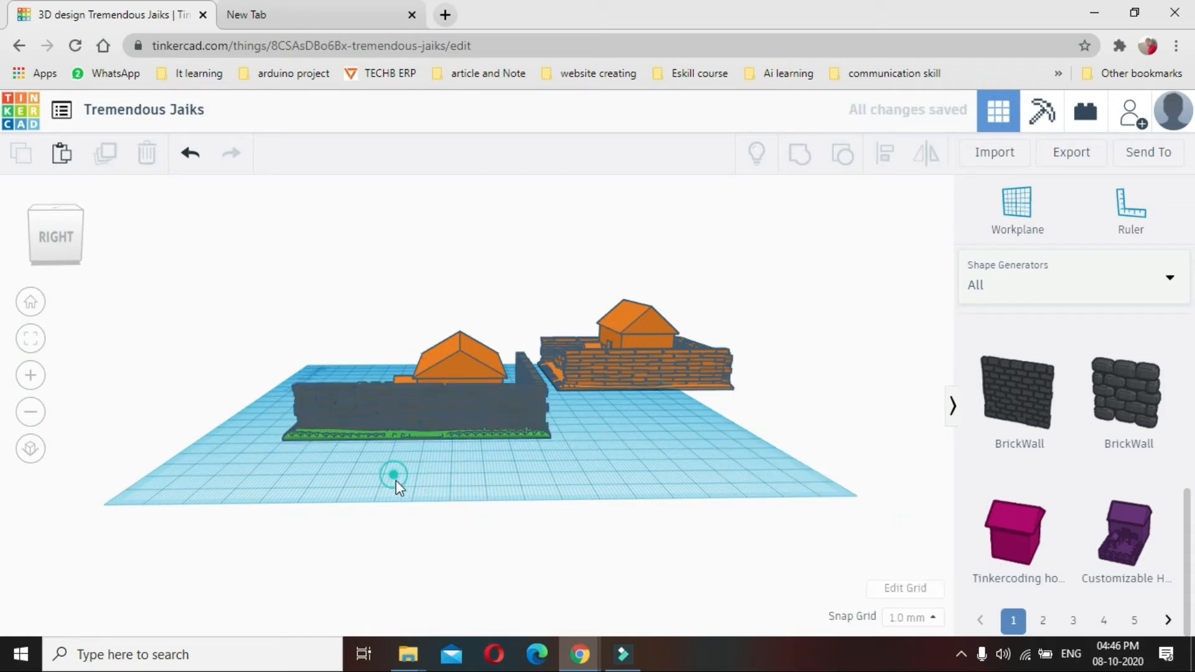
# - Widen the terrain to 74 mm so that its right edge lines up with the side brick wall
pyautogui.moveTo(368, 488); pyautogui.dragTo(559, 630, button='right')
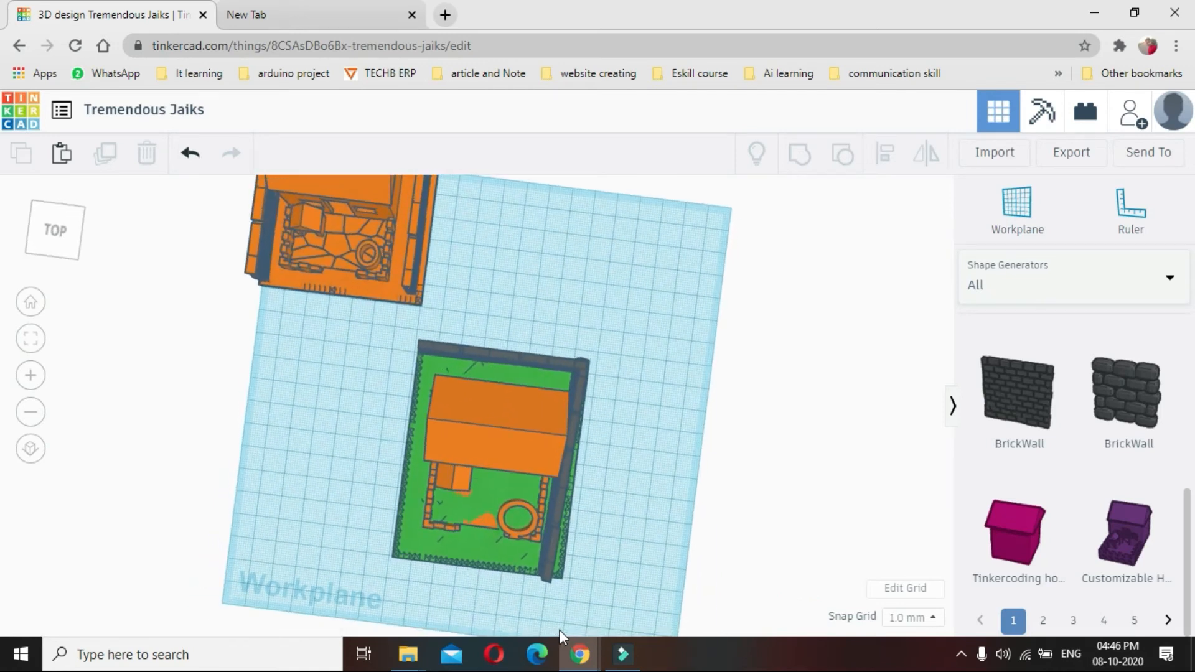
pyautogui.click(553, 552)
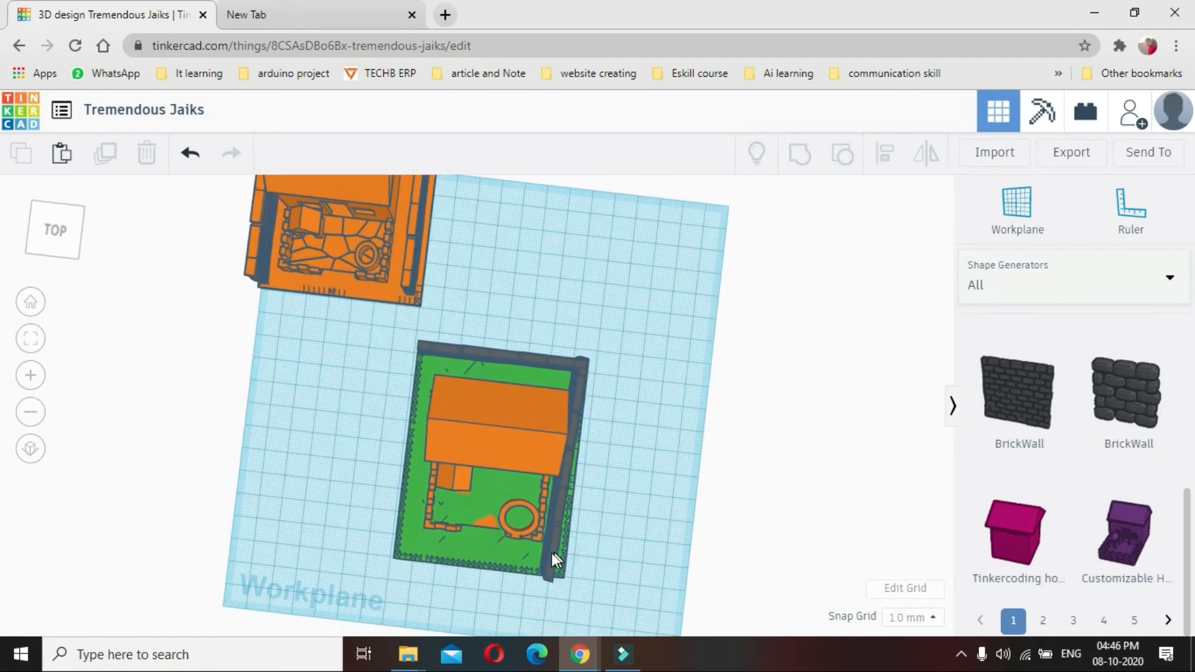
pyautogui.click(547, 582)
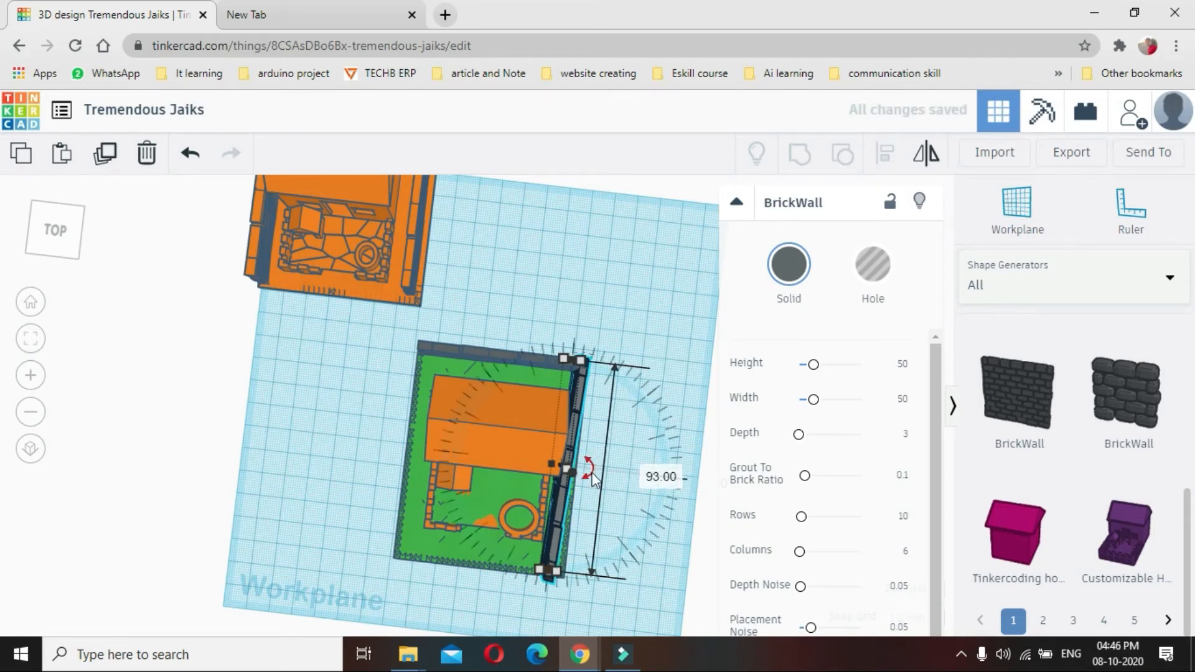
pyautogui.moveTo(588, 475); pyautogui.dragTo(614, 485)
pyautogui.click(576, 438)
pyautogui.moveTo(577, 446)
pyautogui.mouseDown()
pyautogui.moveTo(632, 445)
pyautogui.moveTo(572, 448)
pyautogui.mouseUp()
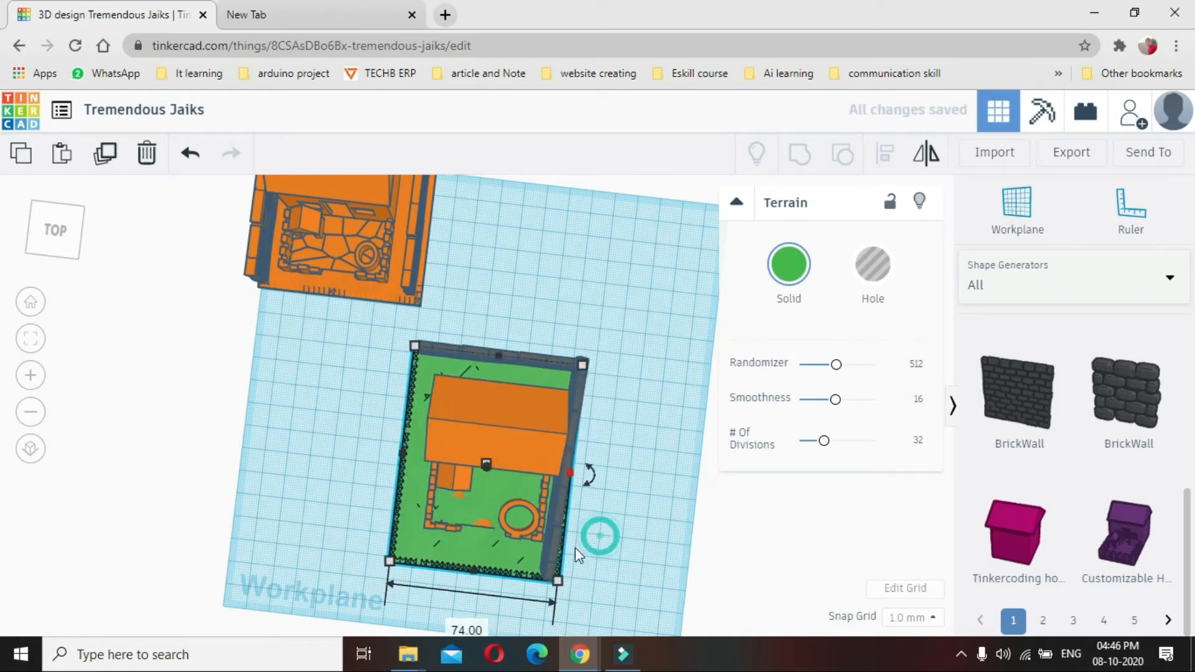
# - Move the right-hand brick wall clear of the terrain and resize it to 95 mm long and 7 mm thick
pyautogui.click(547, 559)
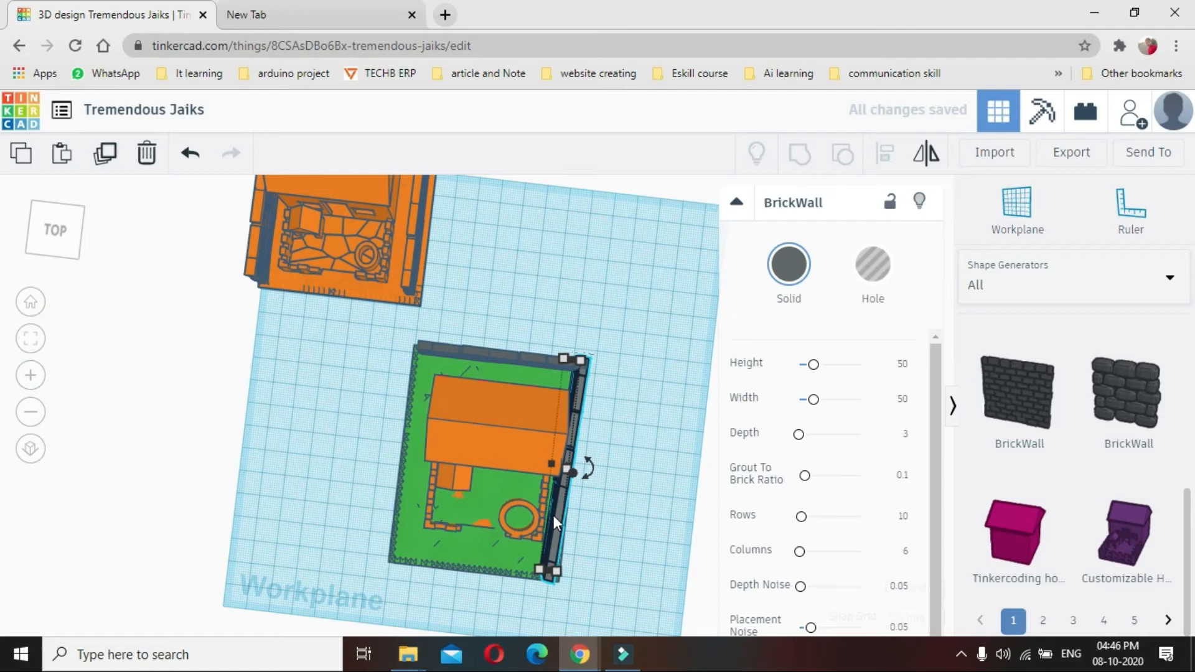
pyautogui.moveTo(556, 516); pyautogui.dragTo(588, 575)
pyautogui.moveTo(629, 368); pyautogui.dragTo(599, 366)
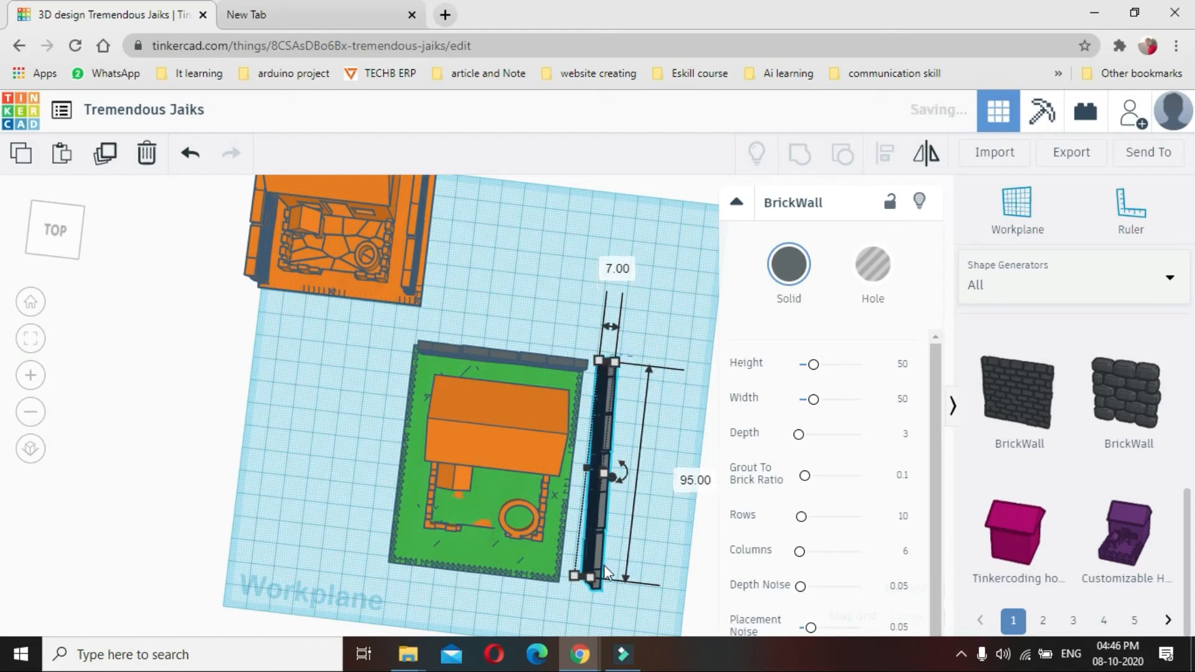
pyautogui.moveTo(623, 474); pyautogui.dragTo(664, 473)
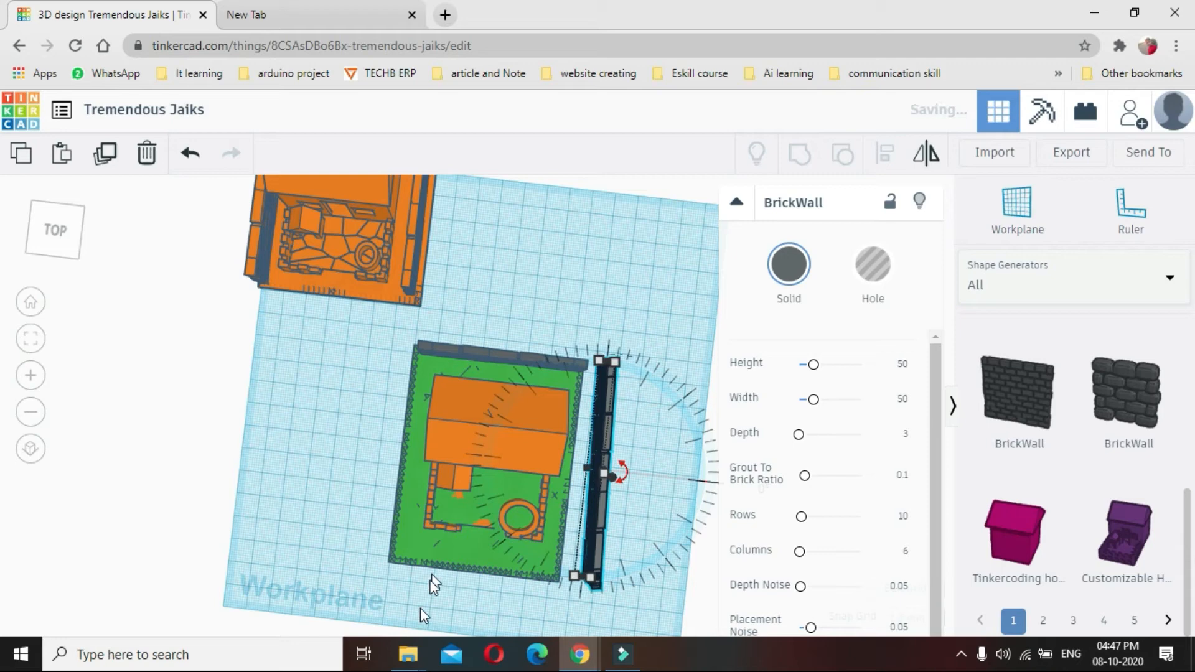
pyautogui.click(640, 444)
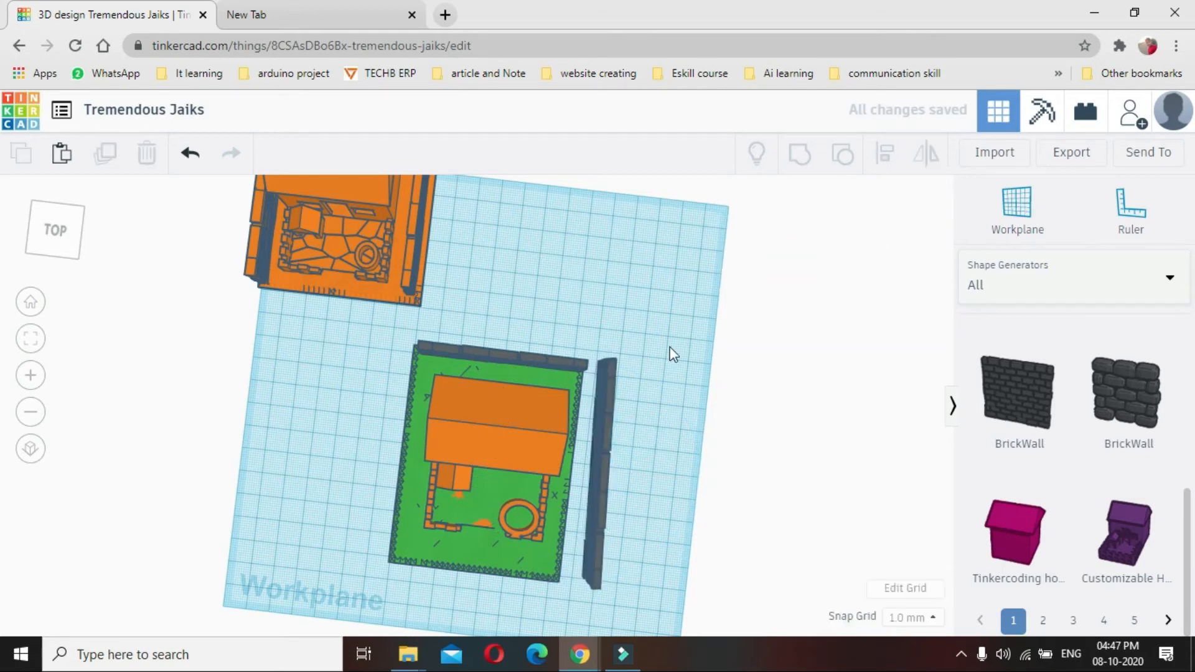
# - Move the right-hand brick wall back onto the terrain's right edge and rotate it 3° to follow that edge
pyautogui.moveTo(499, 618); pyautogui.dragTo(566, 574, button='right')
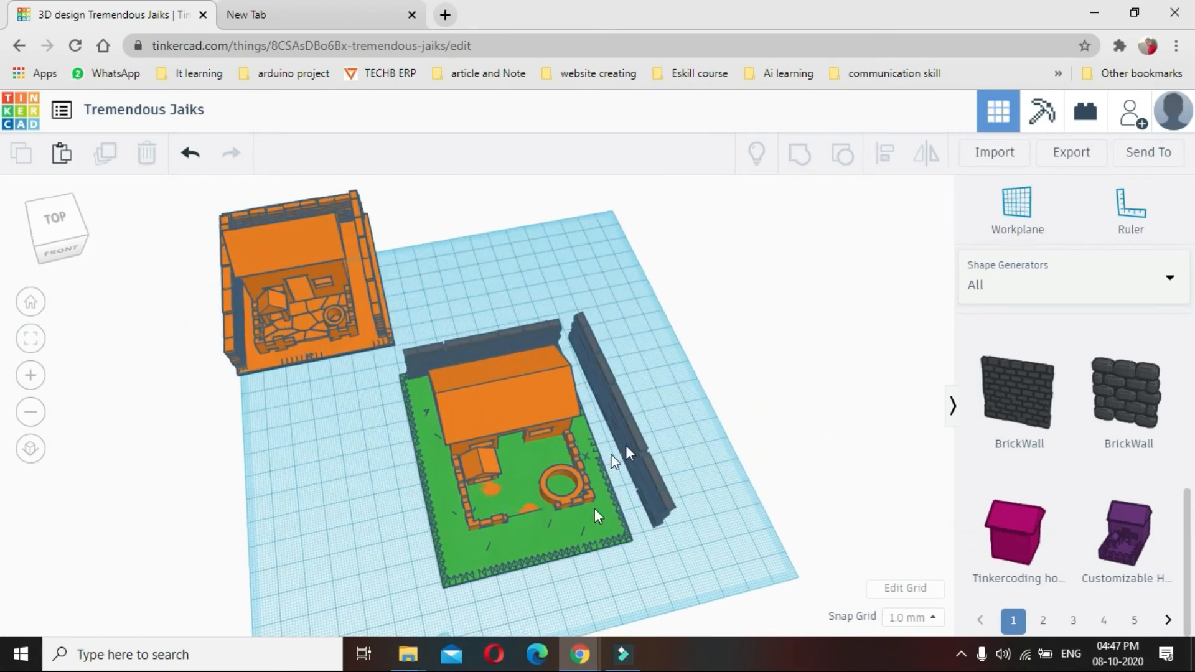
pyautogui.moveTo(623, 447); pyautogui.dragTo(597, 438)
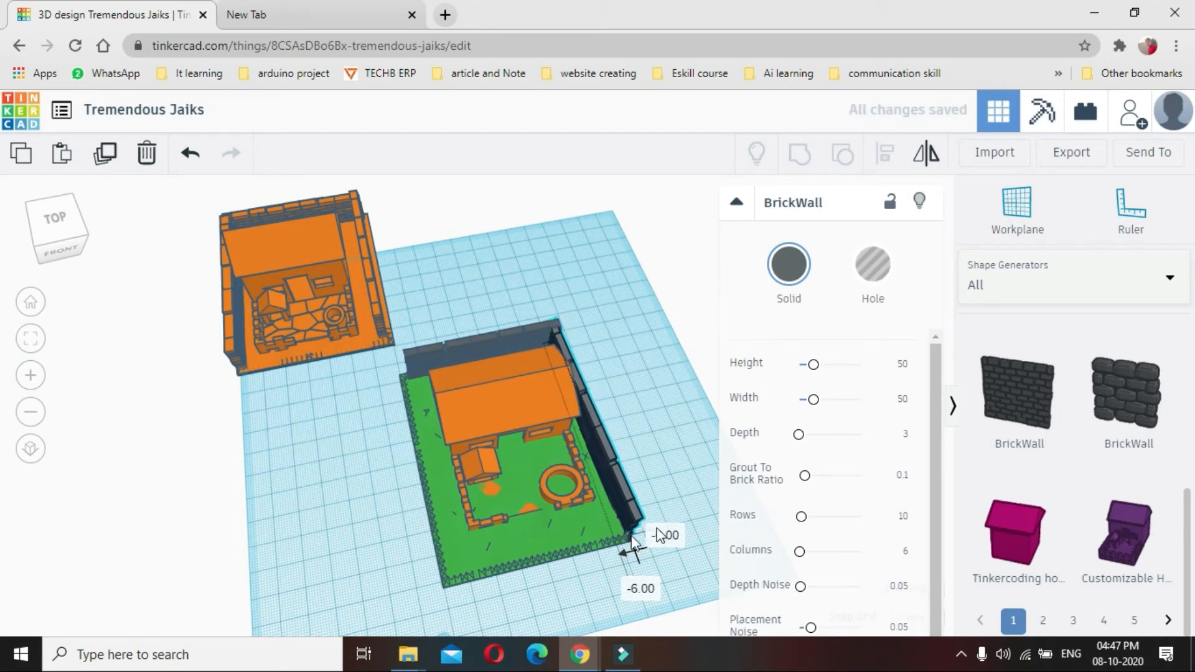
pyautogui.moveTo(640, 561); pyautogui.dragTo(635, 570)
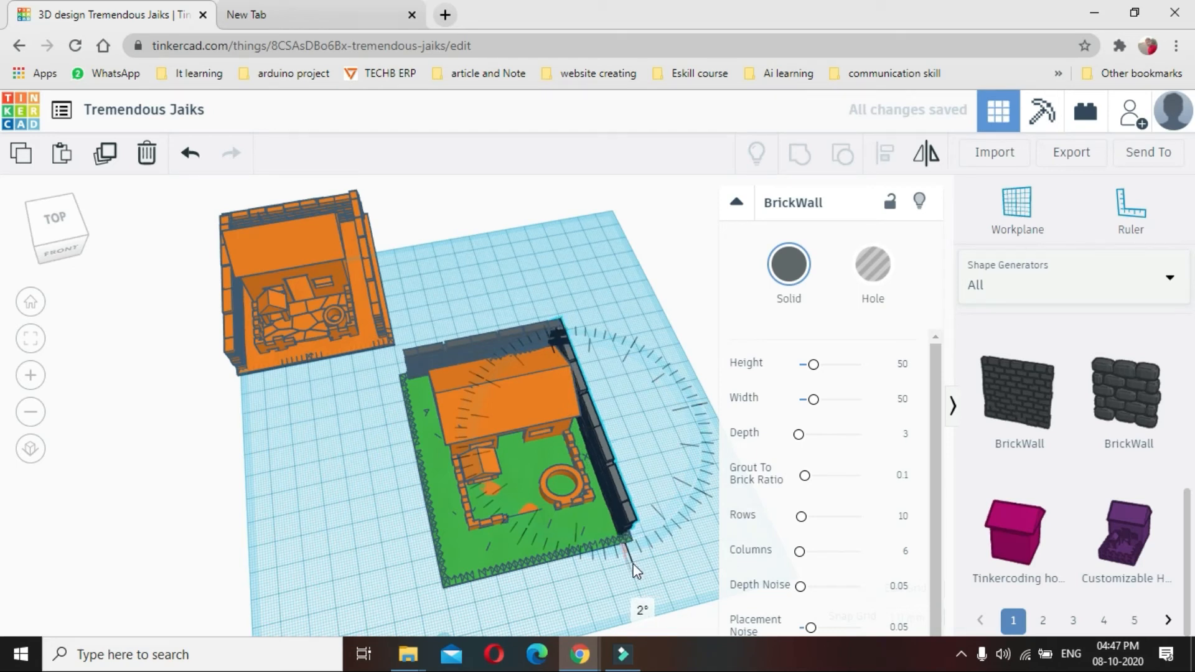
pyautogui.moveTo(635, 570); pyautogui.dragTo(632, 560)
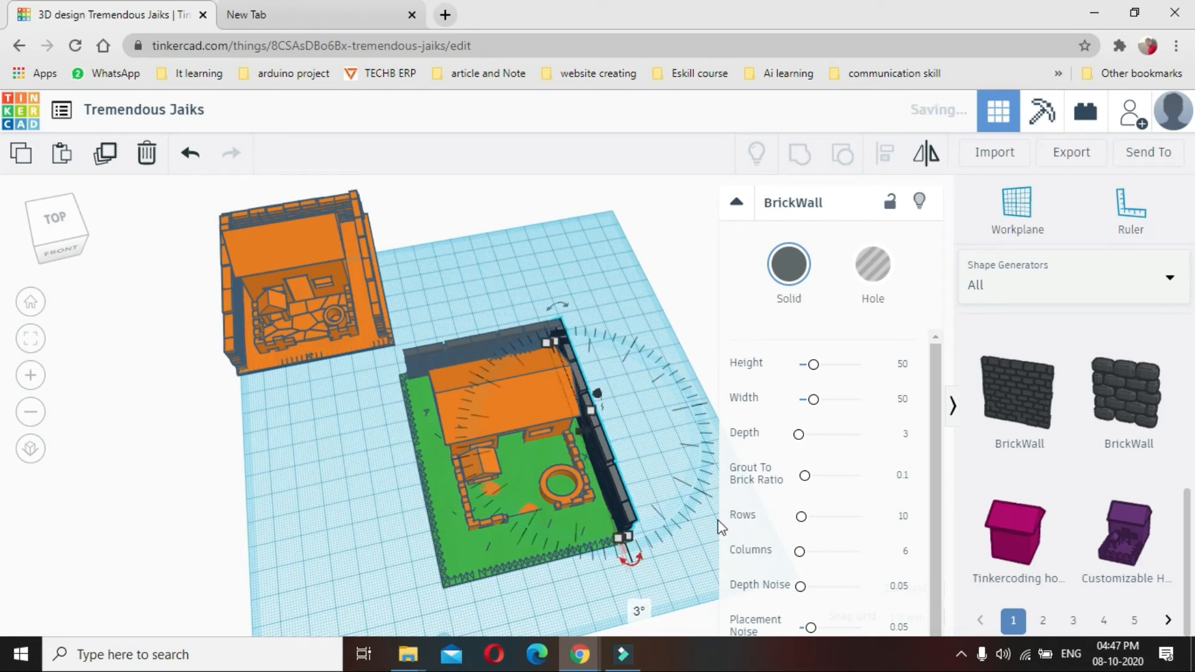
pyautogui.click(687, 353)
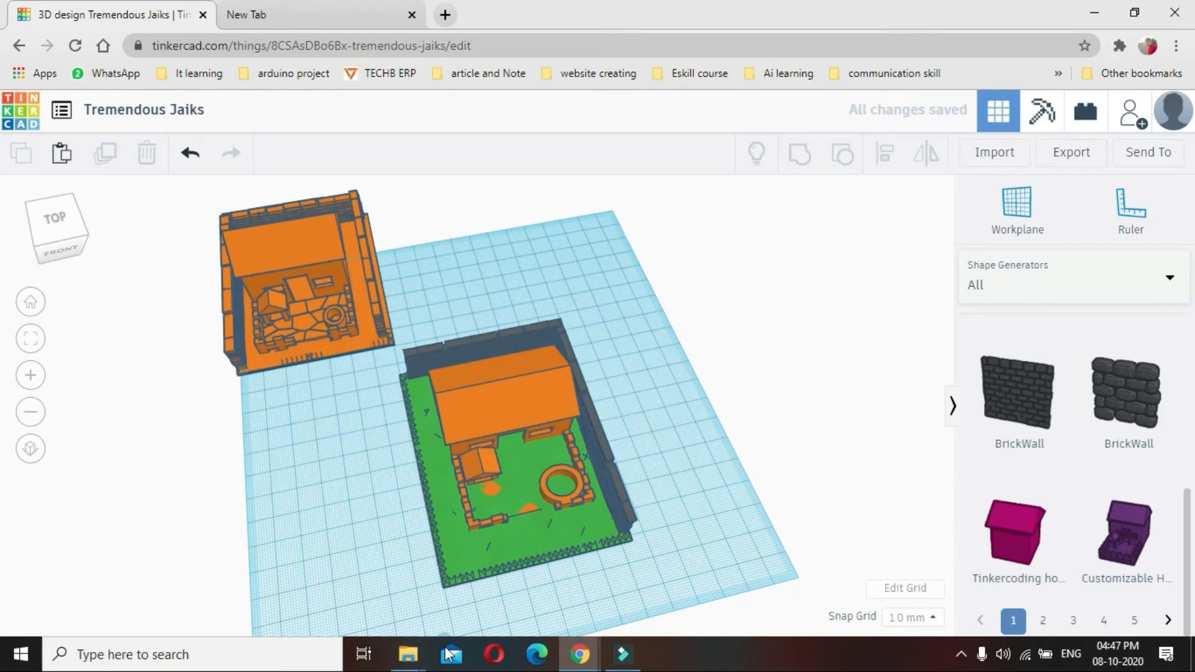
pyautogui.click(421, 611)
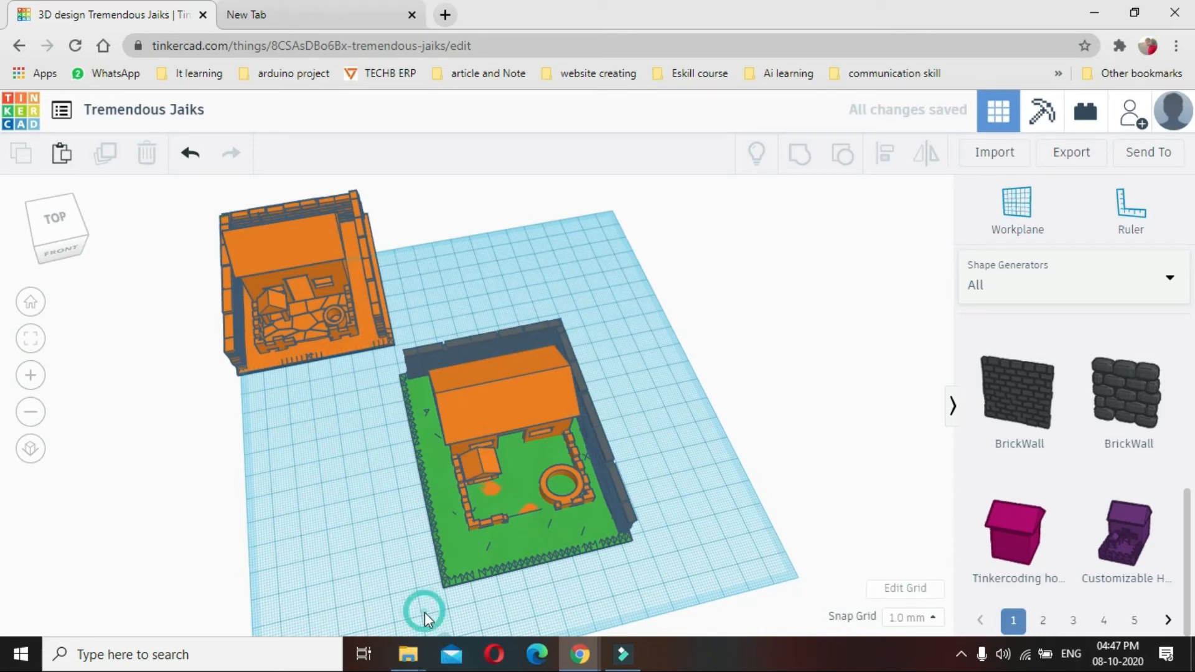
pyautogui.click(284, 505)
pyautogui.click(541, 608)
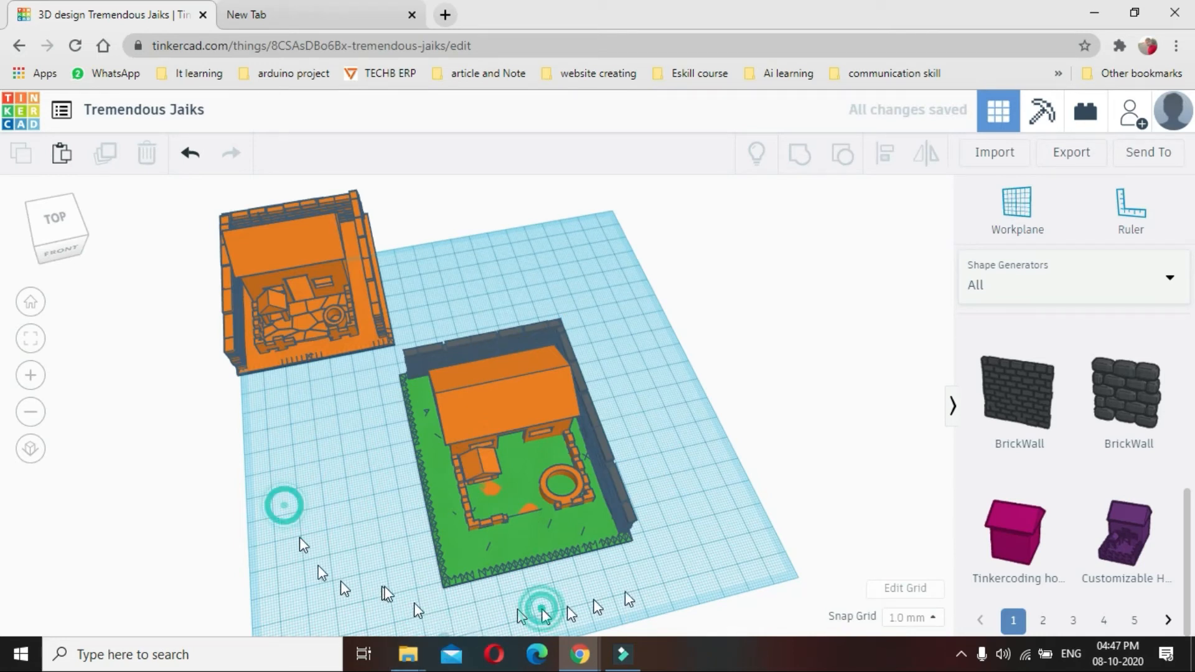
pyautogui.click(690, 565)
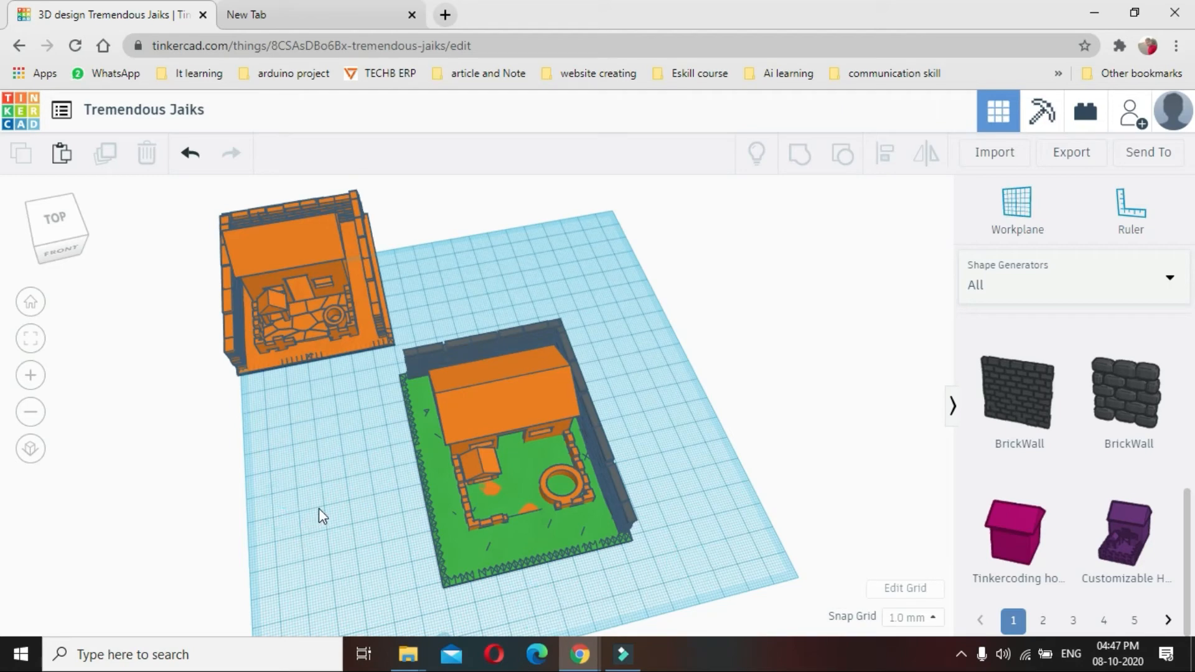
# - Add a third rectangular-brick BrickWall near the terrain's open left side and rotate it 90°
pyautogui.moveTo(334, 566); pyautogui.dragTo(647, 509, button='right')
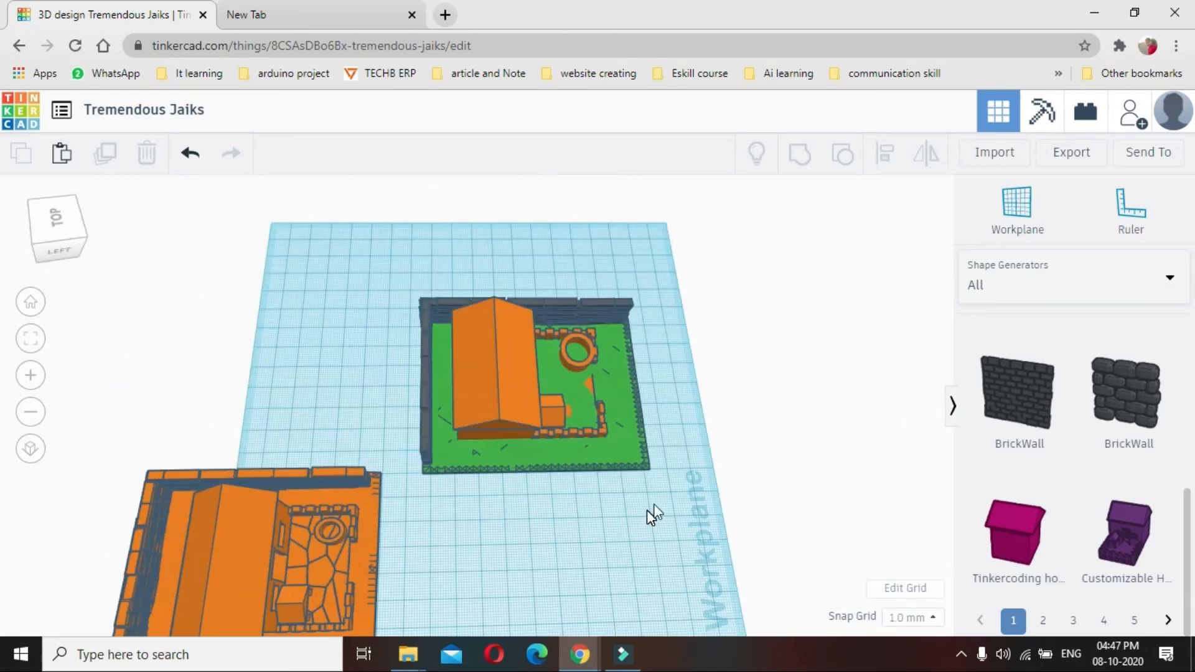
pyautogui.moveTo(1019, 393); pyautogui.dragTo(682, 303)
pyautogui.moveTo(552, 405); pyautogui.dragTo(662, 444)
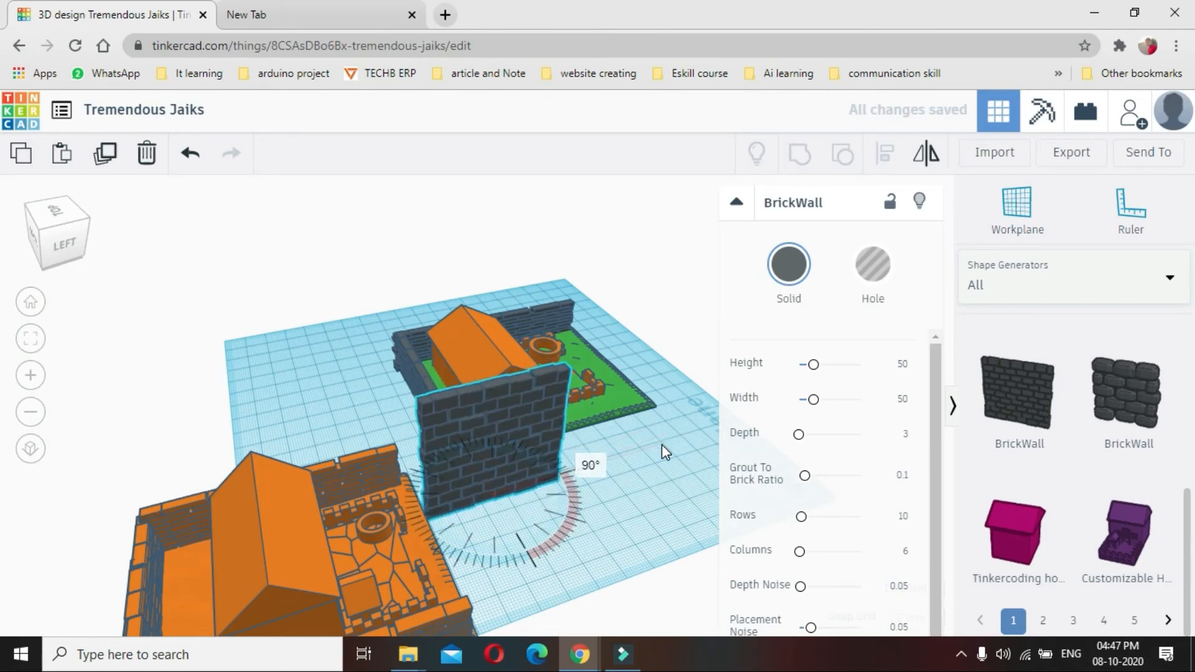
# - Place the third brick wall along the terrain's left edge, fit its length to that side, and lower it to match the other walls
pyautogui.moveTo(537, 437); pyautogui.dragTo(648, 406)
pyautogui.moveTo(559, 323); pyautogui.dragTo(557, 396)
pyautogui.click(633, 465)
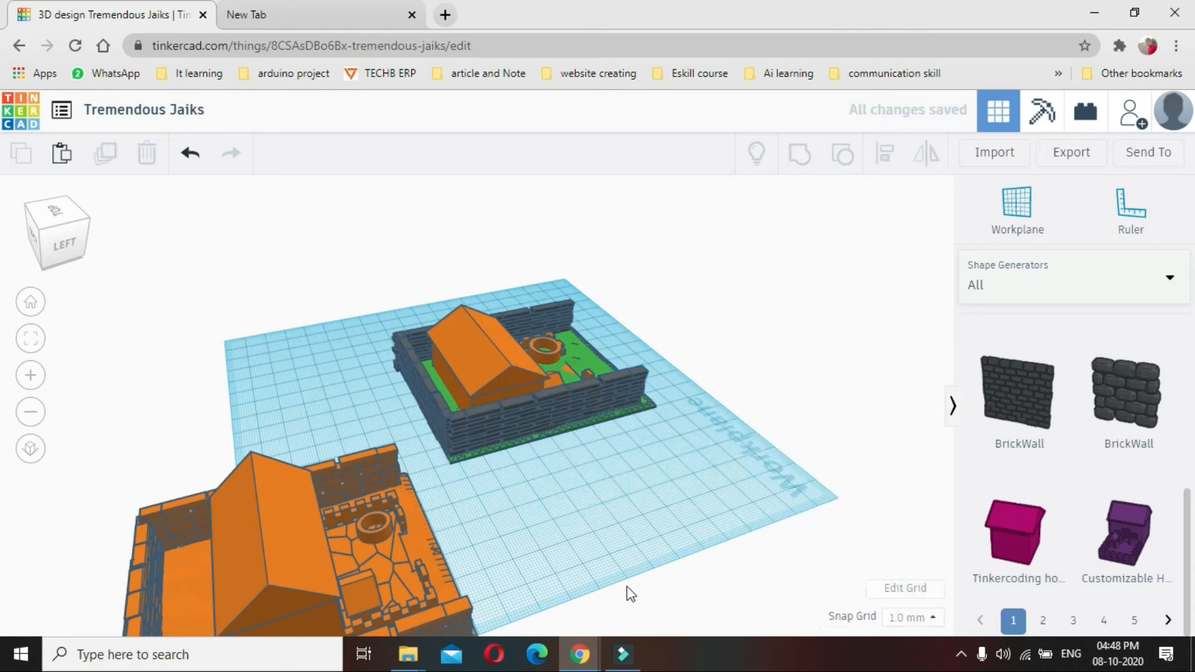
pyautogui.moveTo(662, 381); pyautogui.dragTo(611, 520, button='right')
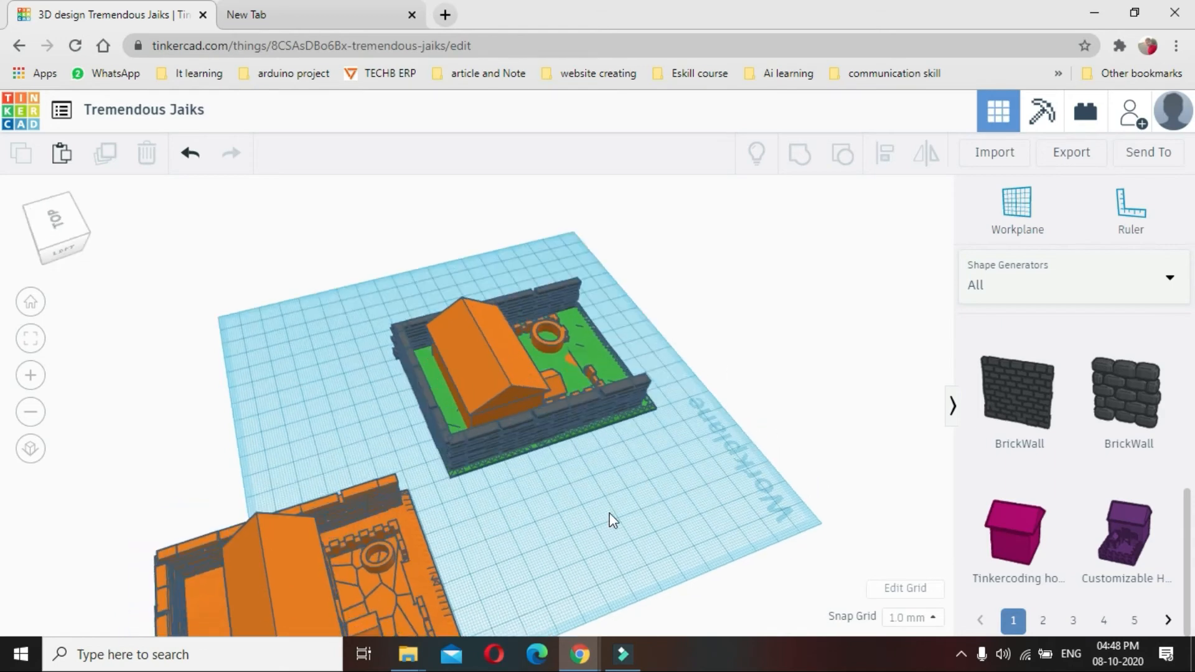
pyautogui.moveTo(392, 526); pyautogui.dragTo(306, 476, button='right')
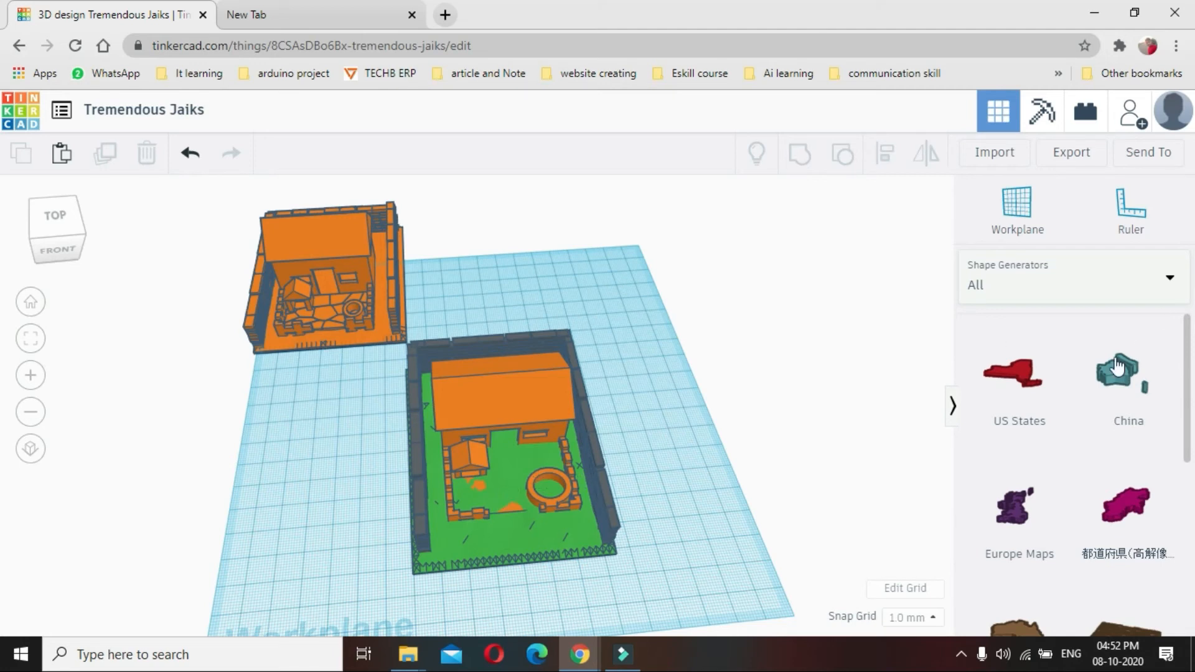
# - Add a Voronoi shape from the Featured shape generators to the fenced yard in front of the house
pyautogui.scroll(-2, 1081, 387)
pyautogui.scroll(3, 1079, 367)
pyautogui.click(1044, 284)
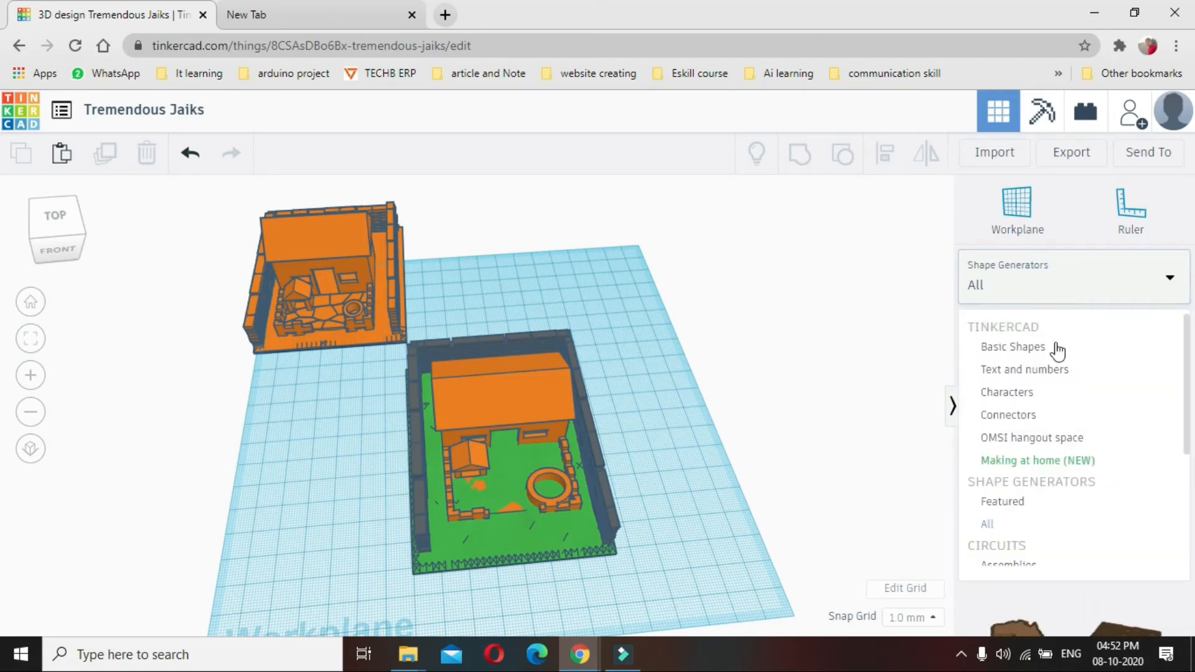
pyautogui.click(1014, 507)
pyautogui.scroll(-3, 1073, 446)
pyautogui.scroll(-3, 1078, 458)
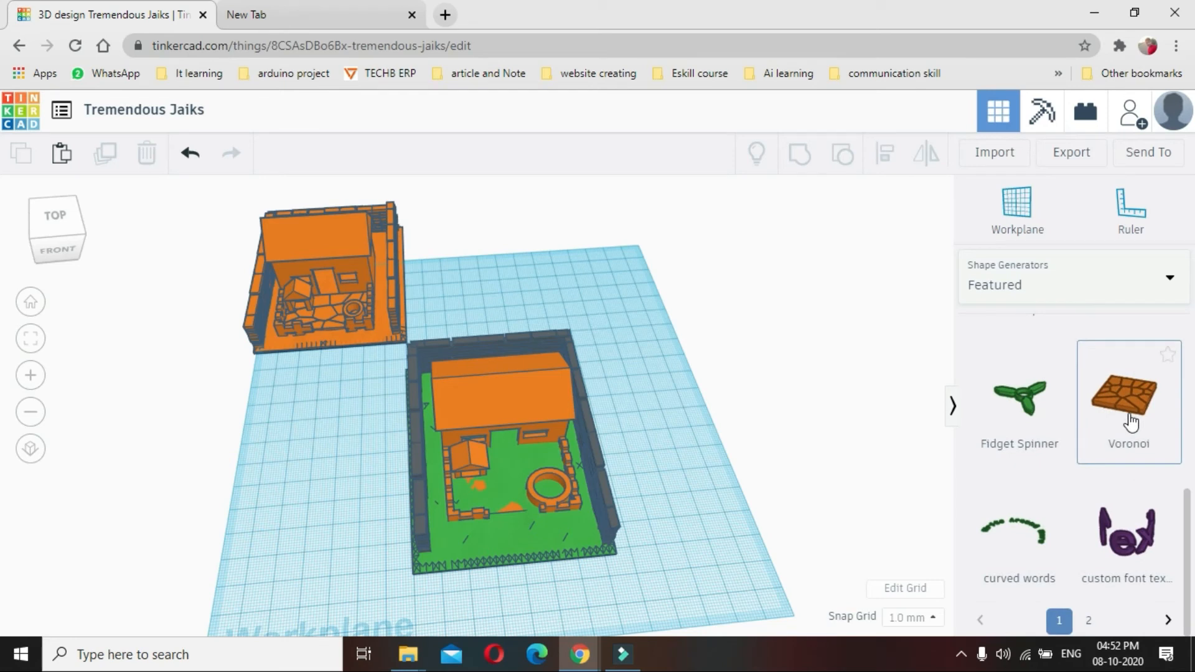
pyautogui.moveTo(695, 378); pyautogui.dragTo(510, 502)
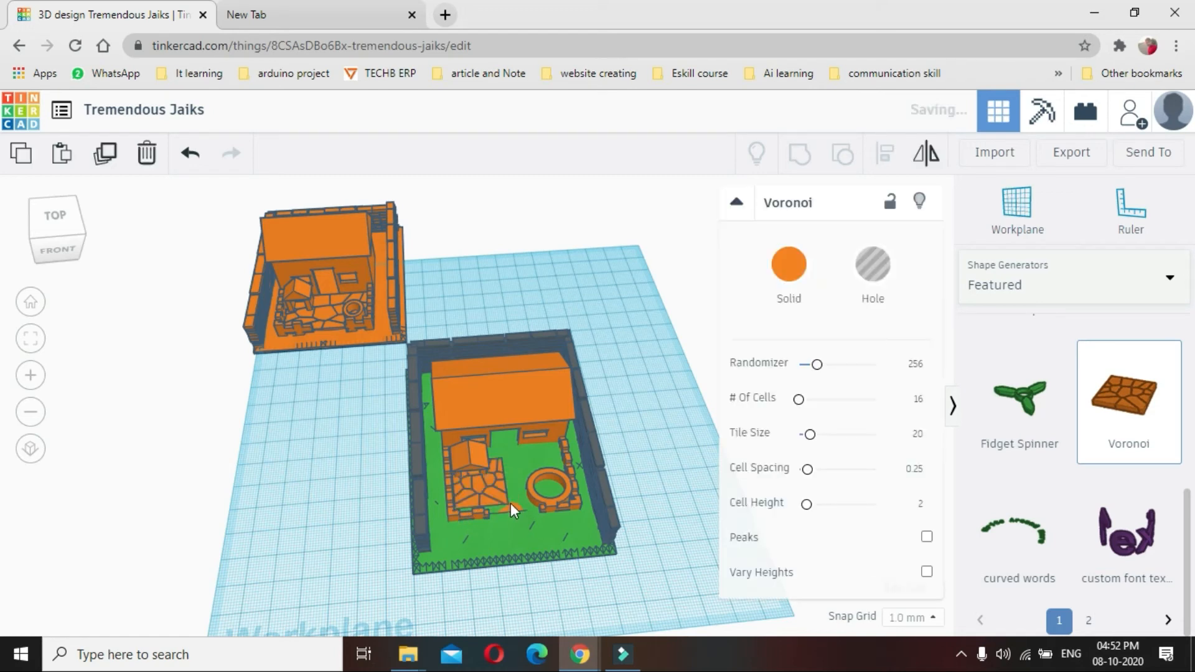
# - Stretch the Voronoi paving to about 49 mm wide so that it fills the fenced yard and runs back under the house
pyautogui.moveTo(503, 461); pyautogui.dragTo(548, 350)
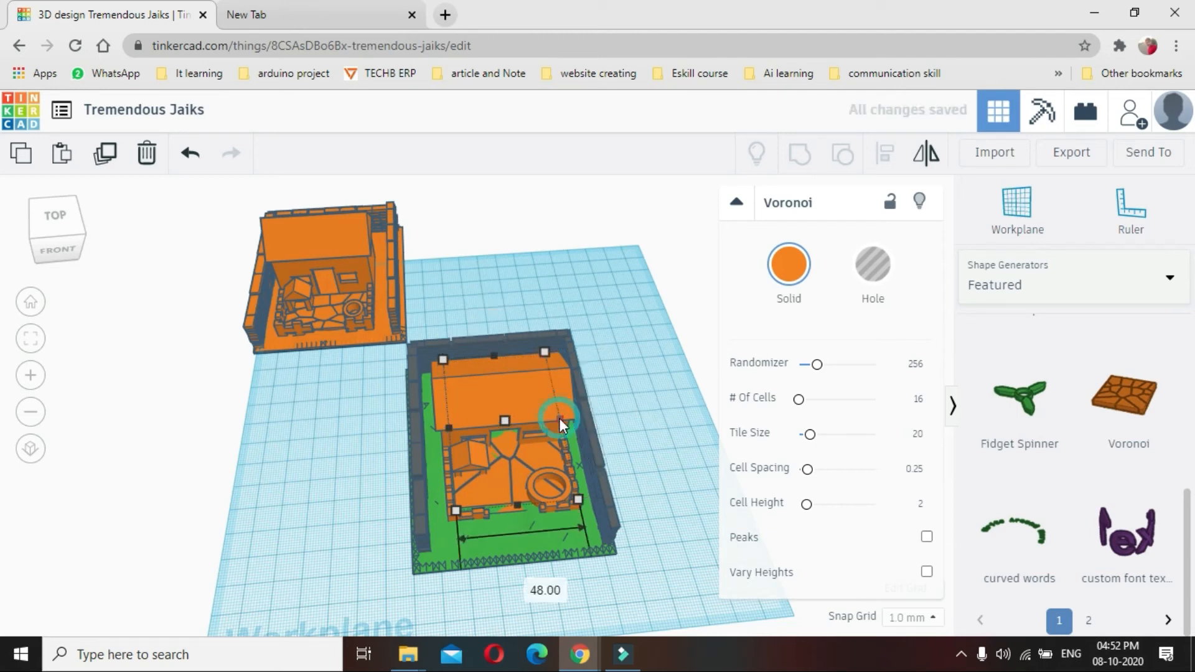
pyautogui.moveTo(451, 426); pyautogui.dragTo(453, 450)
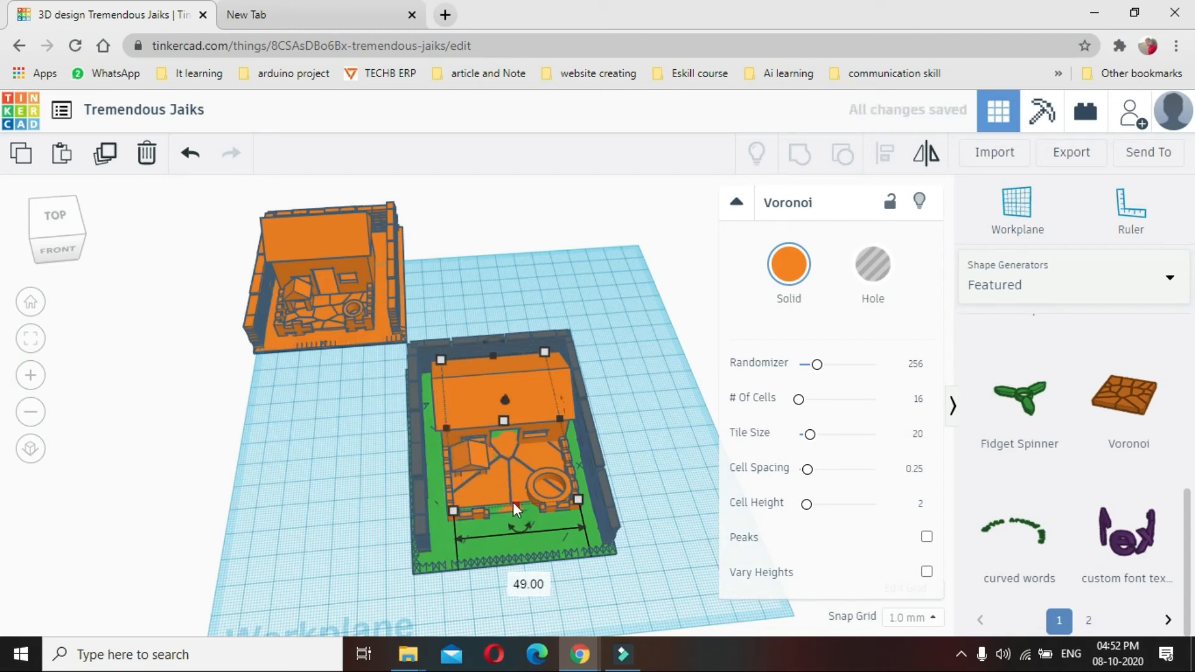
pyautogui.moveTo(514, 506); pyautogui.dragTo(514, 511)
pyautogui.click(654, 464)
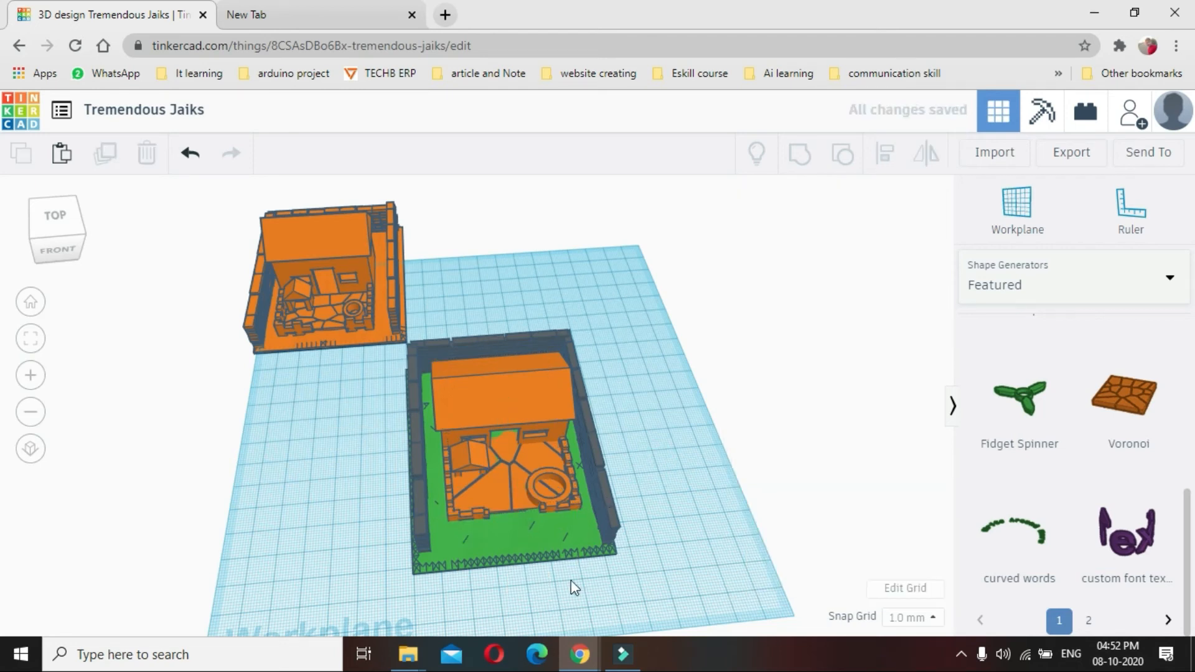
# - Shrink the Voronoi paving to about 63 by 48 mm, pulling its rear edge from behind the back wall to under the house
pyautogui.click(628, 506)
pyautogui.moveTo(523, 590); pyautogui.dragTo(562, 442, button='right')
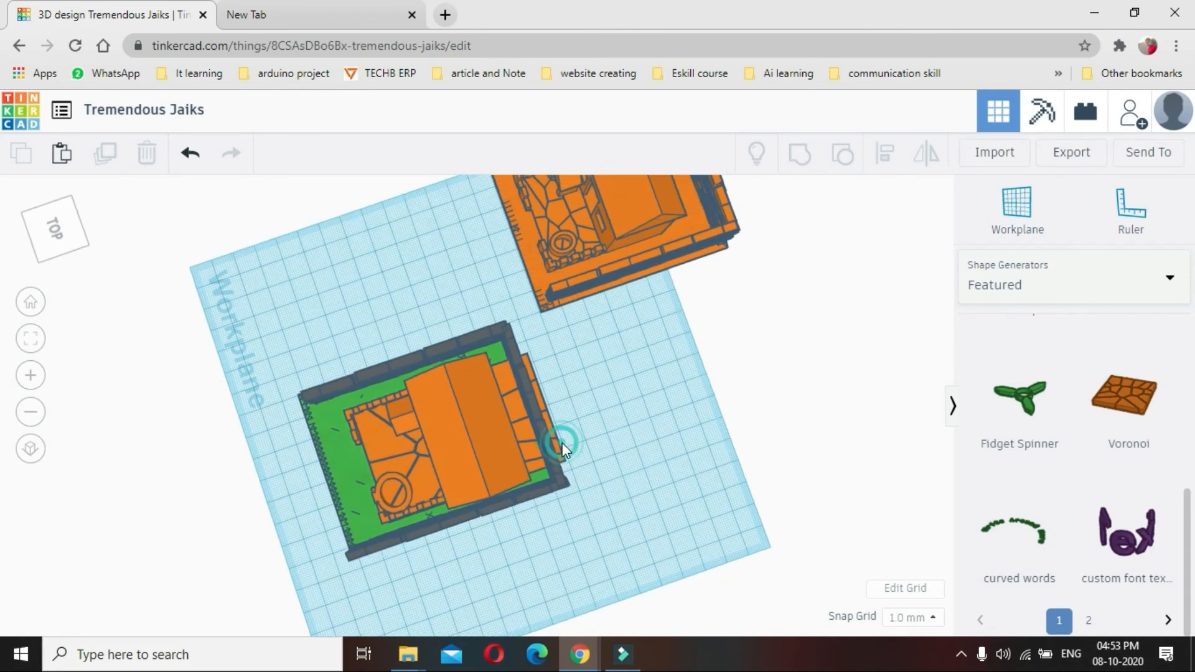
pyautogui.click(533, 450)
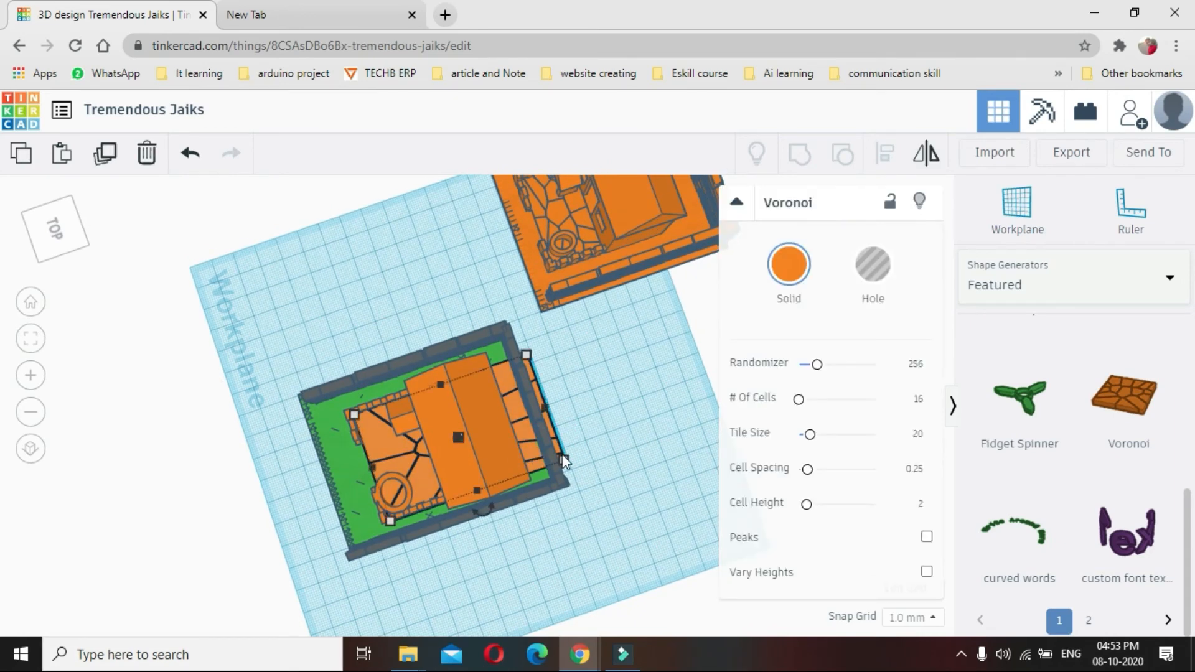
pyautogui.moveTo(560, 457); pyautogui.dragTo(525, 465)
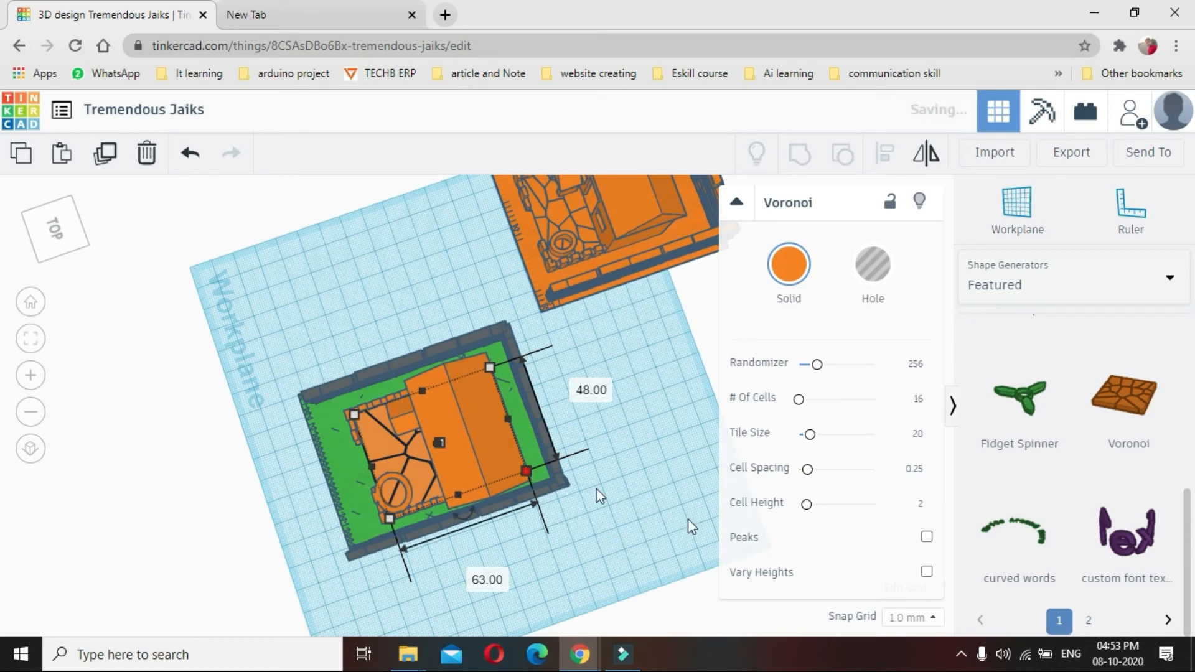
pyautogui.click(661, 541)
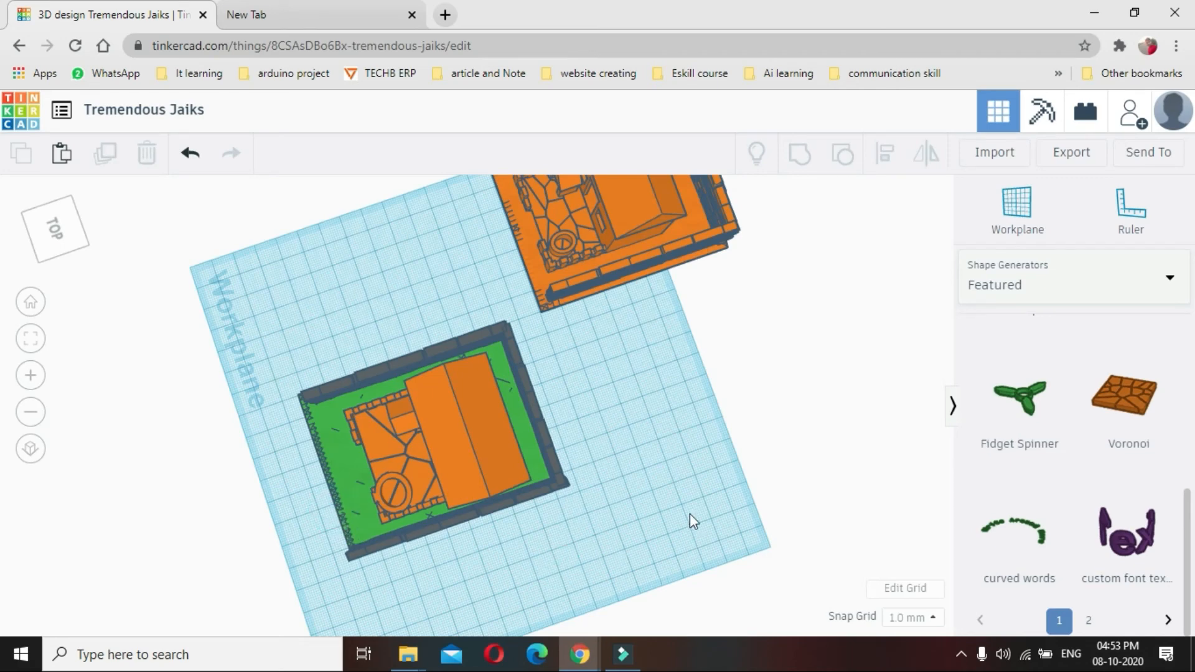
pyautogui.moveTo(242, 479); pyautogui.dragTo(438, 496, button='right')
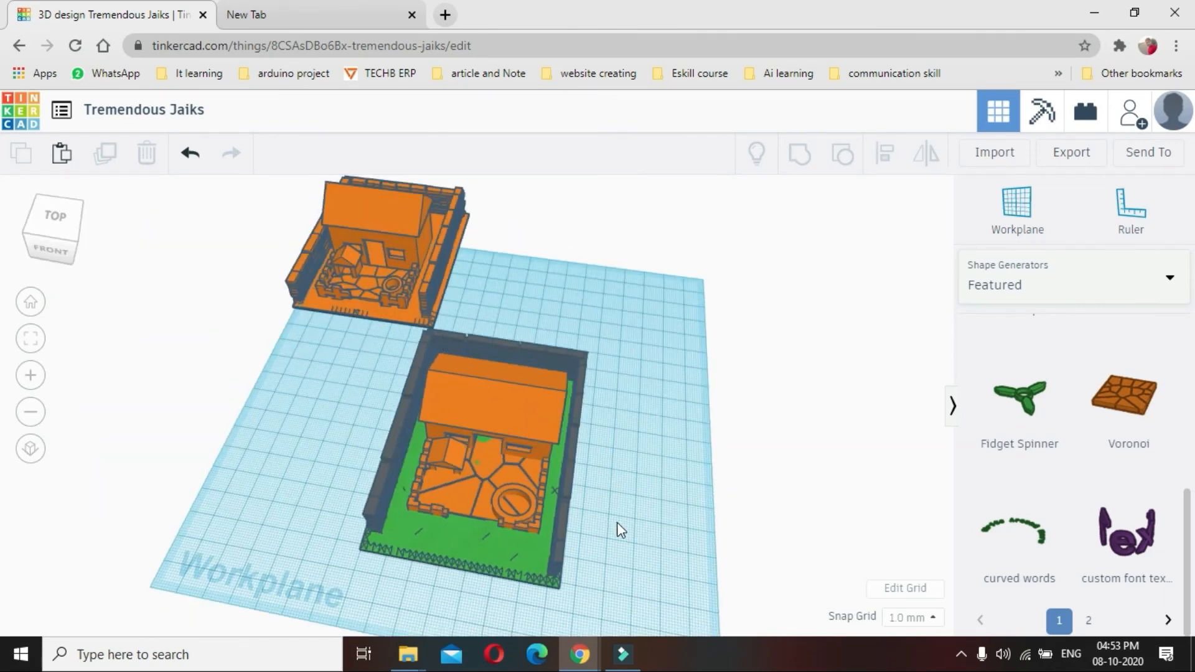
pyautogui.hotkey('ctrl', 'a')
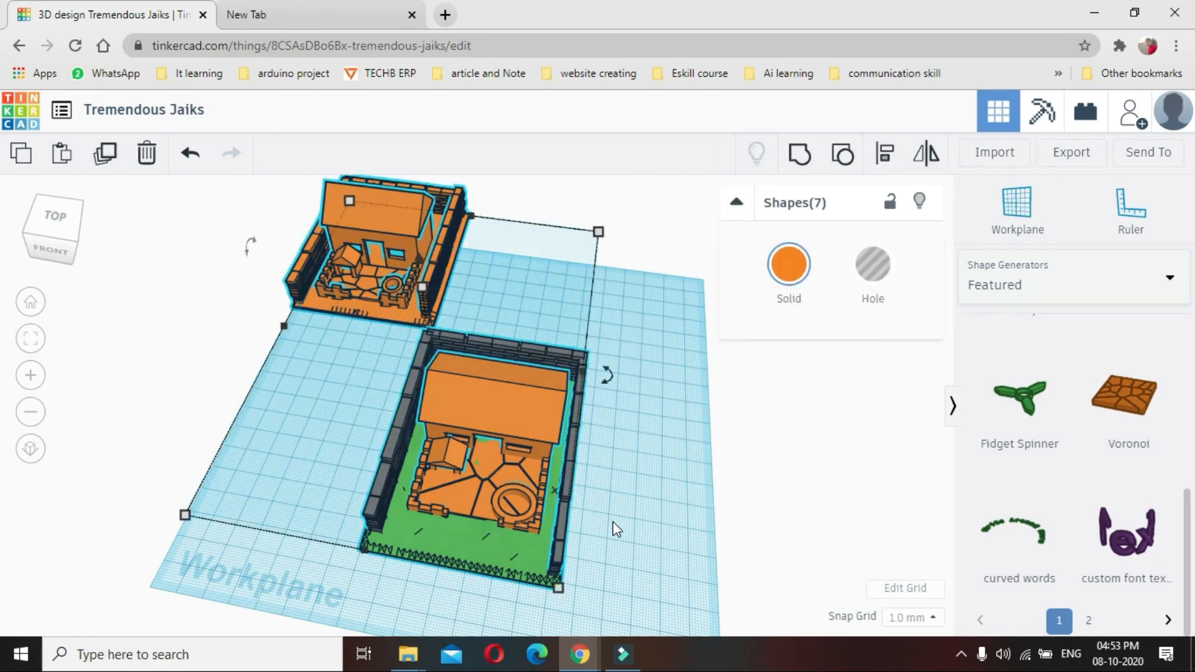
pyautogui.click(613, 521)
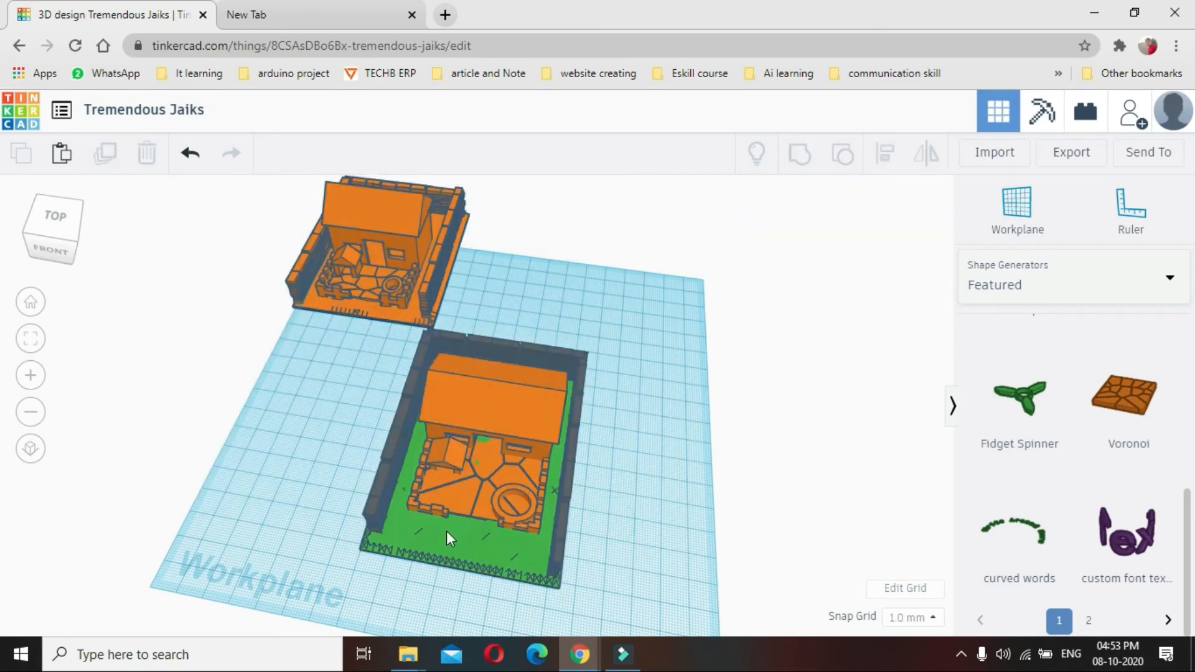
# - Group the Voronoi paving with the left-hand brick wall, leaving the terrain out of the selection
pyautogui.click(391, 474)
pyautogui.keyDown('shift'); pyautogui.click(465, 479); pyautogui.keyUp('shift')
pyautogui.keyDown('shift'); pyautogui.click(510, 415); pyautogui.keyUp('shift')
pyautogui.keyDown('shift'); pyautogui.click(522, 496); pyautogui.keyUp('shift')
pyautogui.keyDown('shift'); pyautogui.click(523, 511); pyautogui.keyUp('shift')
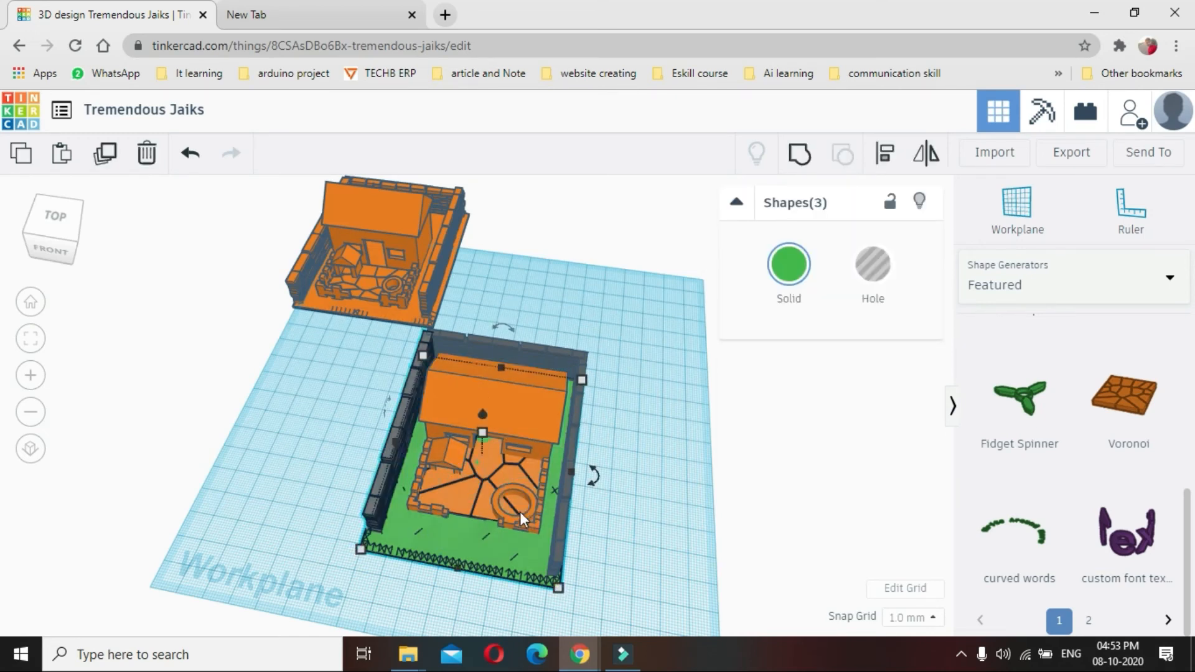
pyautogui.keyDown('shift'); pyautogui.click(513, 516); pyautogui.keyUp('shift')
pyautogui.keyDown('shift'); pyautogui.click(515, 548); pyautogui.keyUp('shift')
pyautogui.keyDown('shift'); pyautogui.click(516, 548); pyautogui.keyUp('shift')
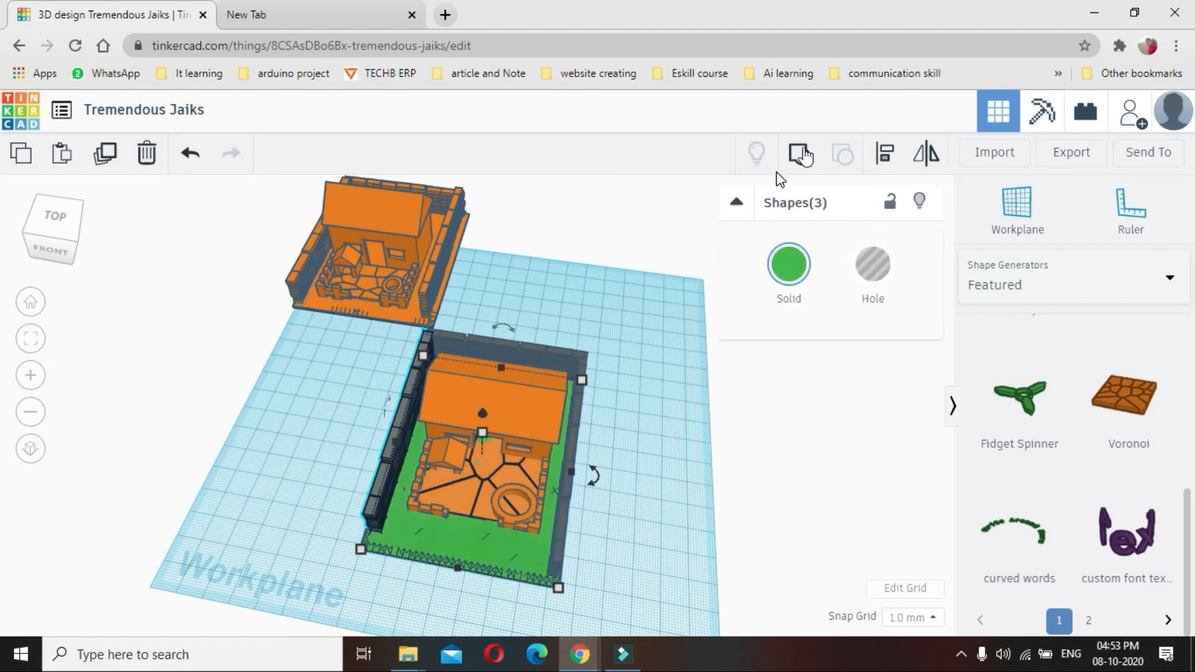
pyautogui.click(799, 167)
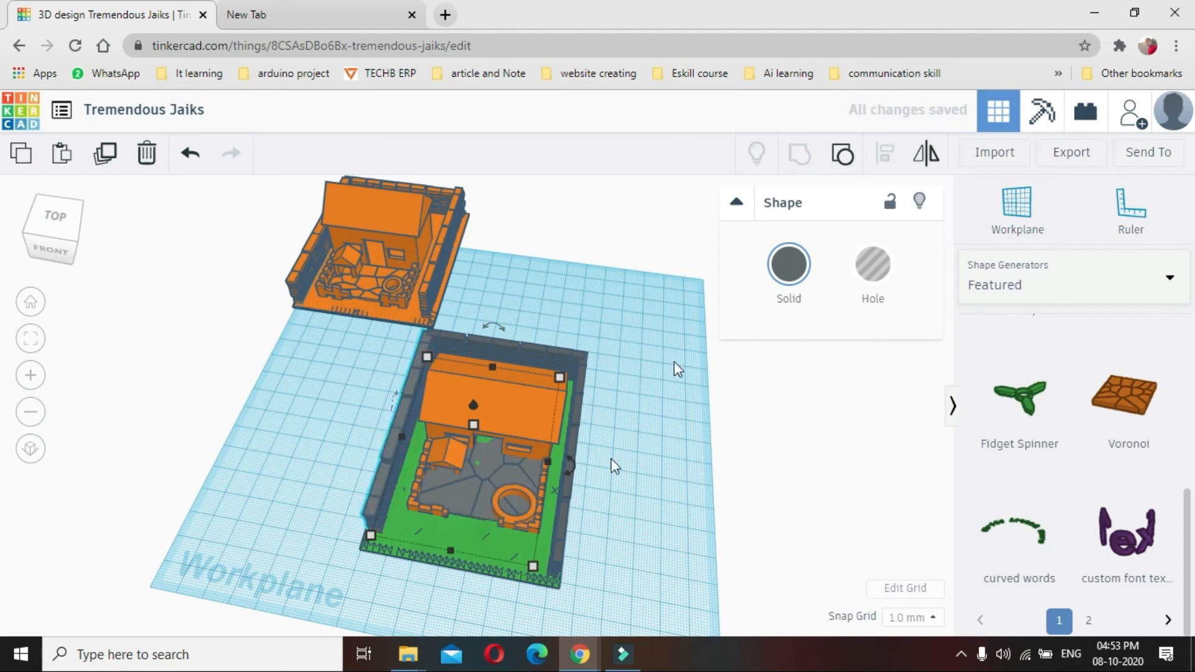
# - Group the green terrain with the orange house, fence and well
pyautogui.keyDown('shift'); pyautogui.click(473, 546); pyautogui.keyUp('shift')
pyautogui.click(484, 498)
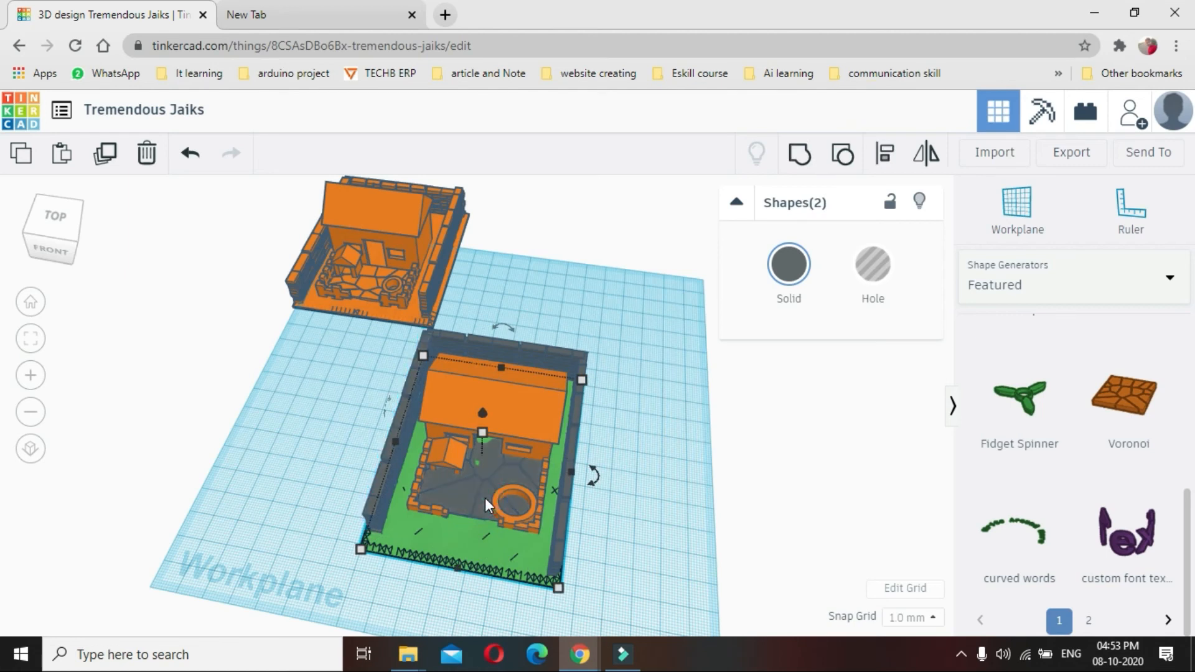
pyautogui.keyDown('shift'); pyautogui.click(518, 542); pyautogui.keyUp('shift')
pyautogui.click(457, 539)
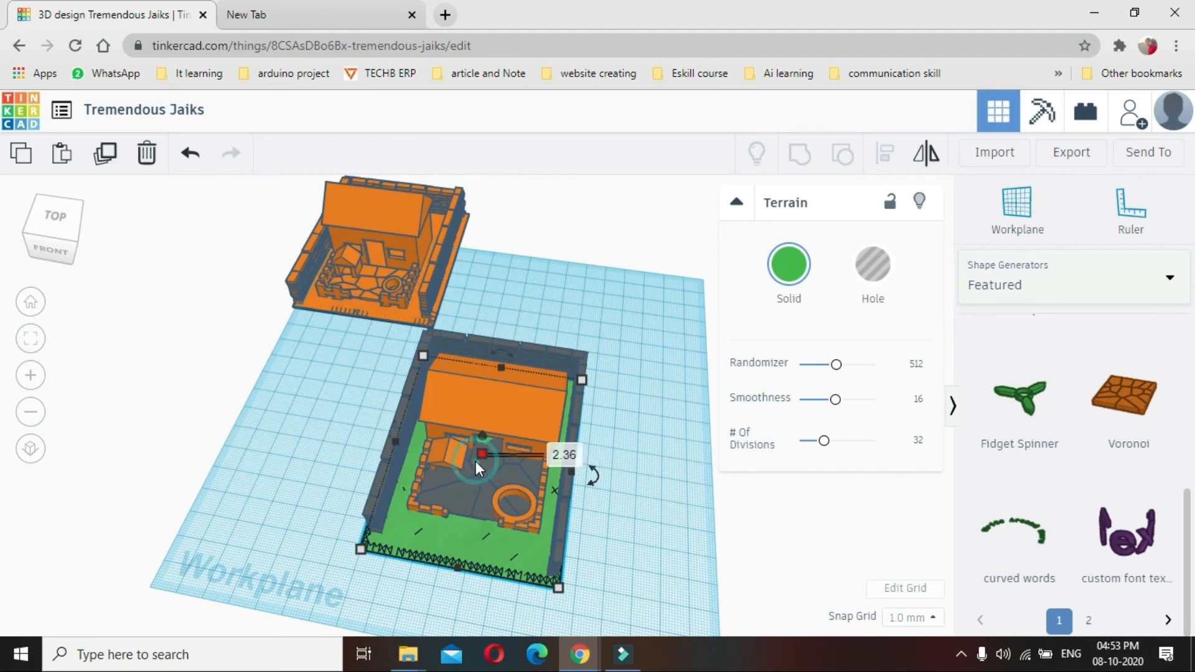
pyautogui.keyDown('shift'); pyautogui.click(513, 403); pyautogui.keyUp('shift')
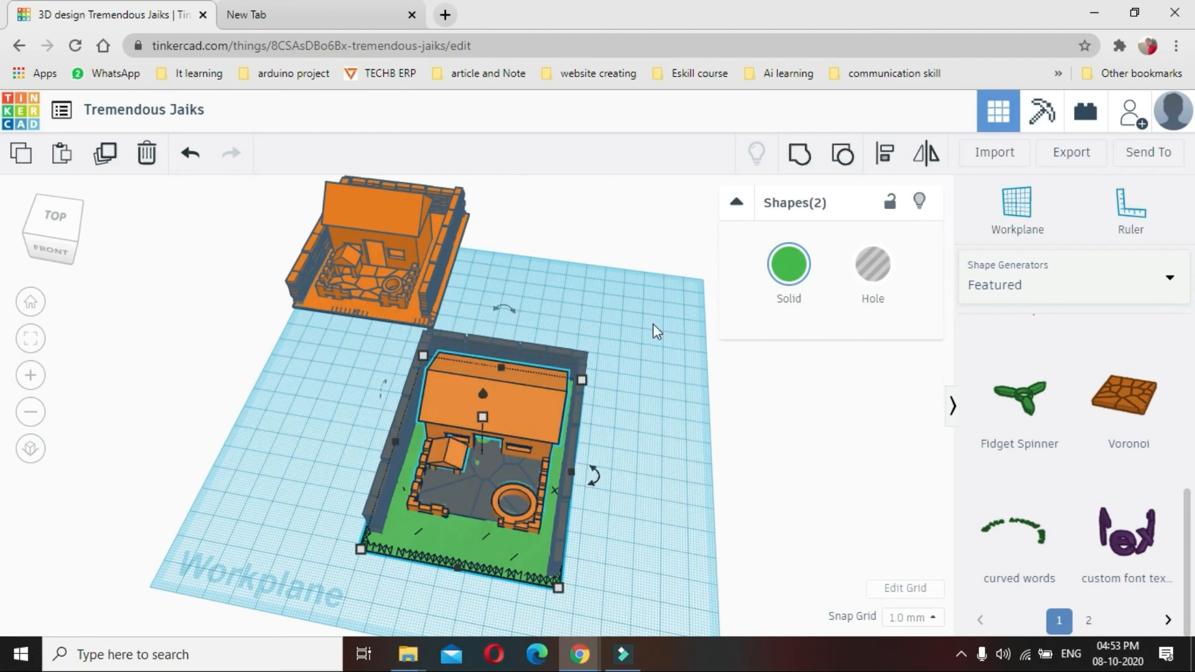
pyautogui.click(801, 153)
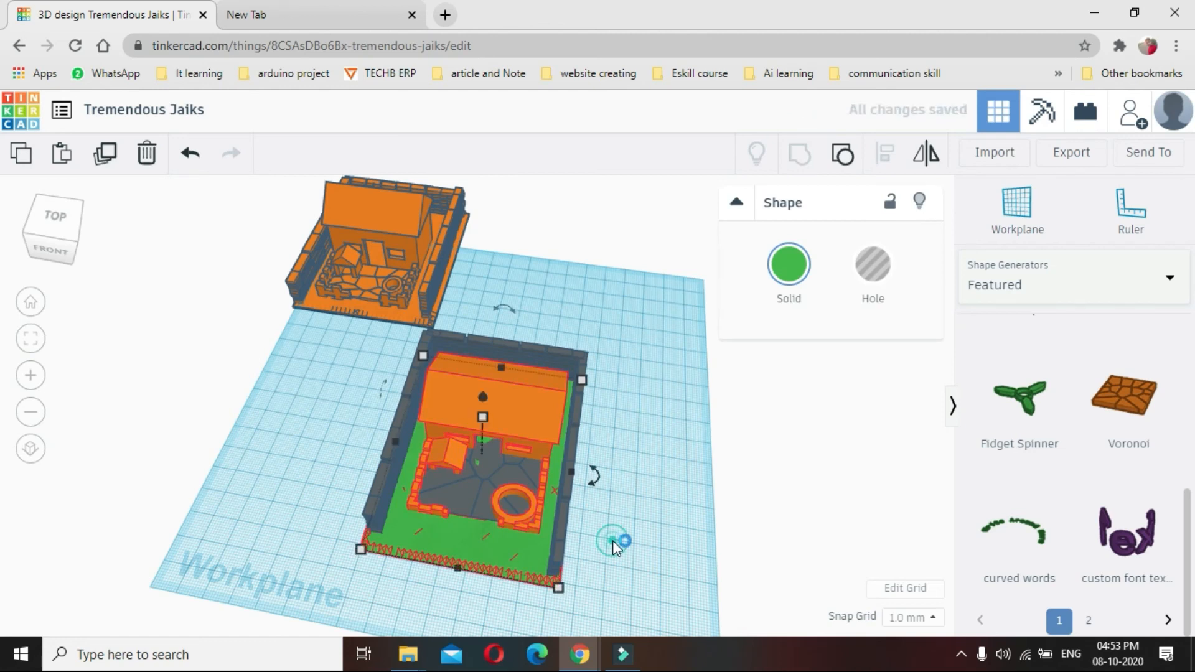
pyautogui.click(612, 541)
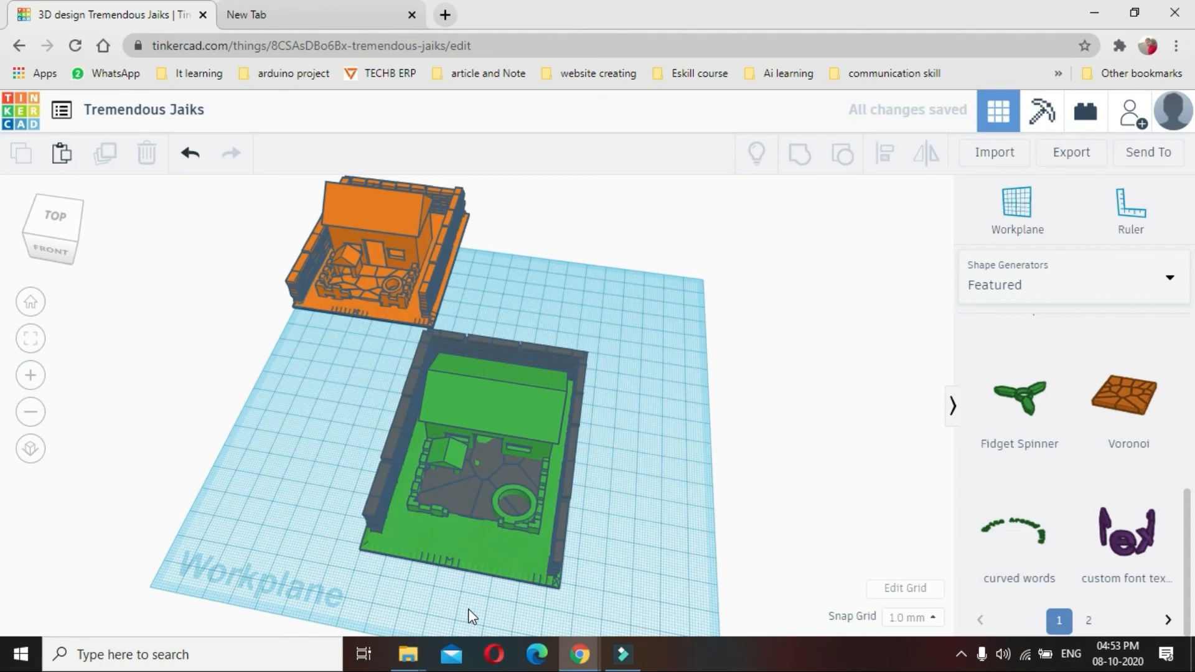
# - Group all shapes on the workplane, including the finished orange example, into a single shape
pyautogui.hotkey('ctrl', 'a')
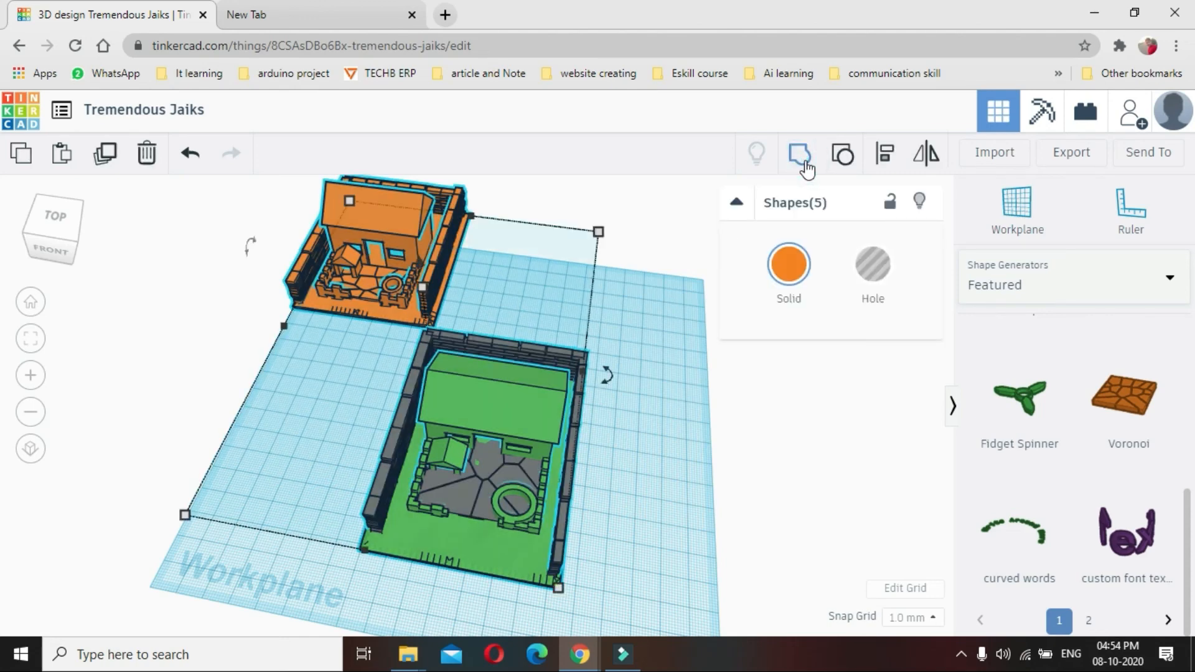
pyautogui.click(621, 524)
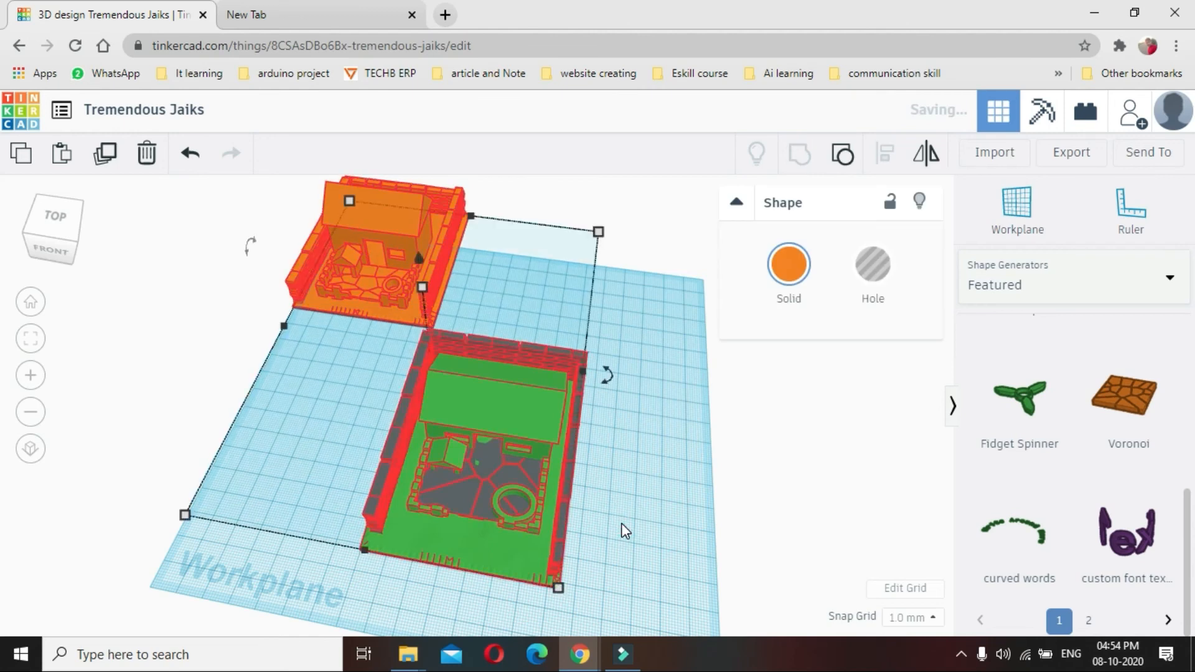
pyautogui.click(621, 523)
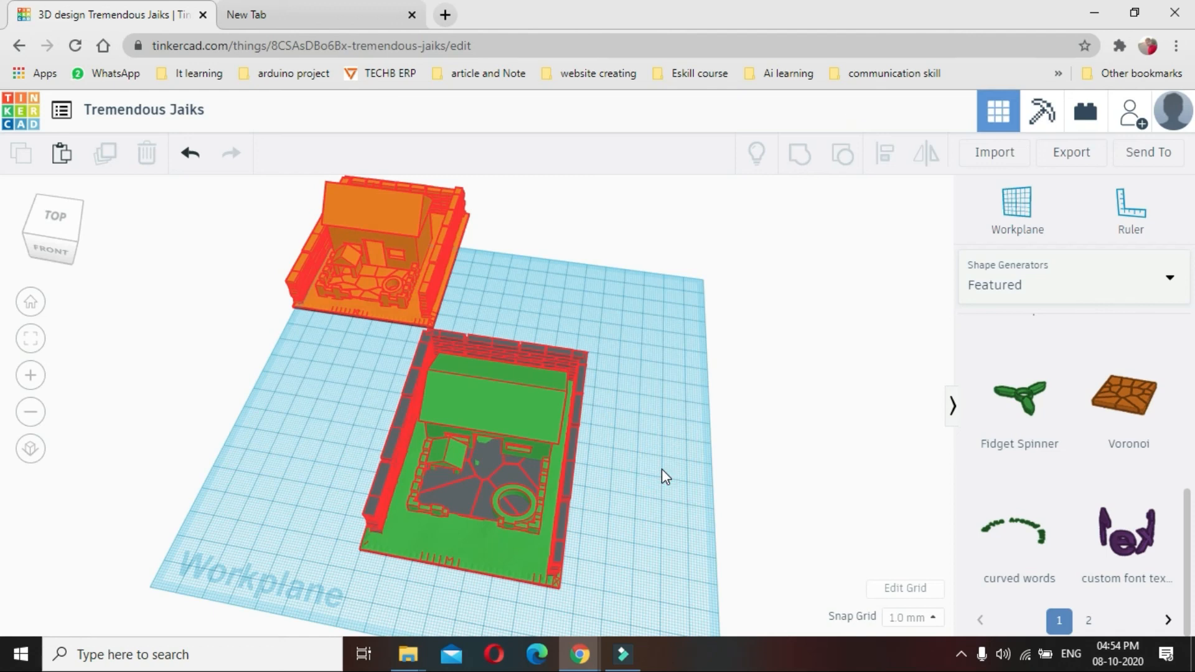
pyautogui.moveTo(663, 469); pyautogui.dragTo(686, 451)
pyautogui.moveTo(304, 555); pyautogui.dragTo(365, 582)
pyautogui.moveTo(365, 582); pyautogui.dragTo(635, 391, button='right')
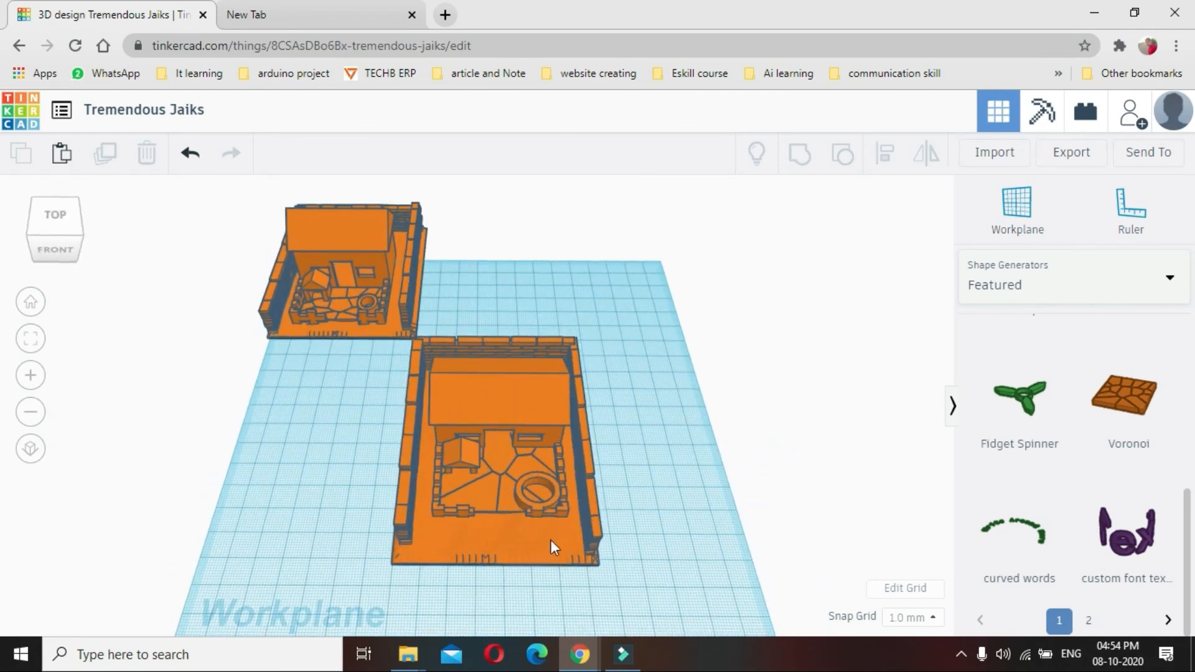